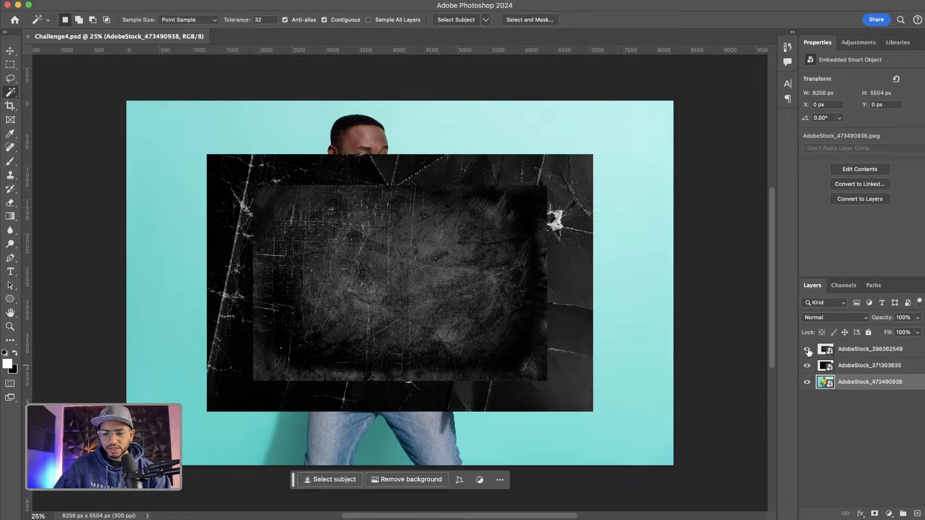
Hide the two texture layers above the photo
click(807, 350)
click(807, 366)
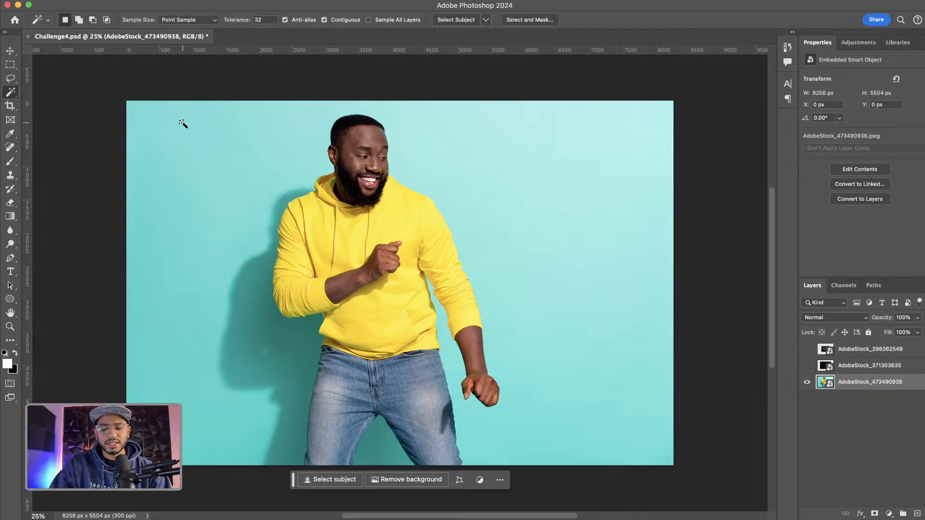
Resize the image to a resolution of 100 pixels/inch and a width of 1500 px
key(super+alt+i)
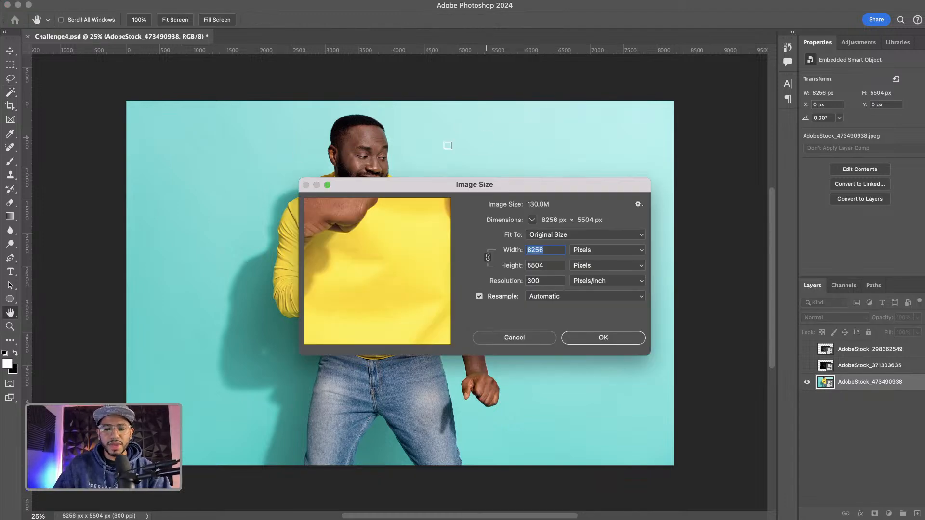
click(543, 281)
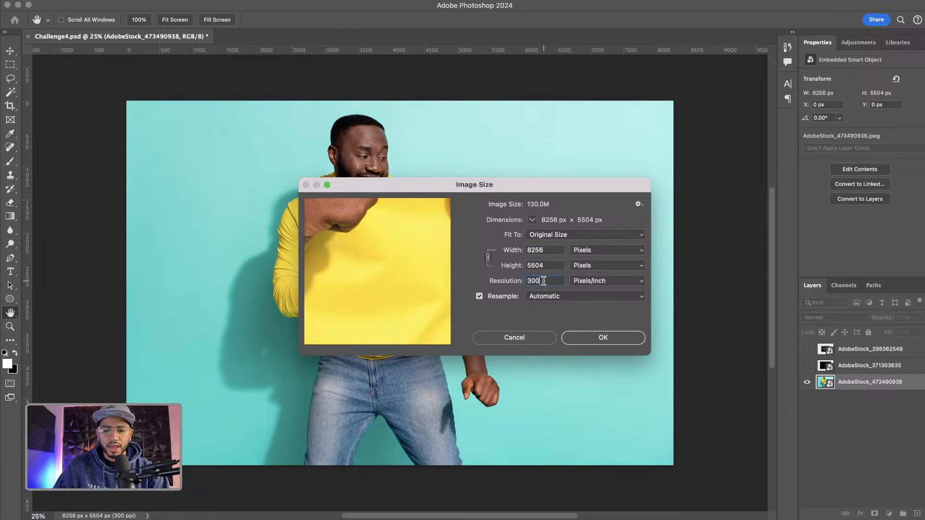
drag(538, 281, 519, 282)
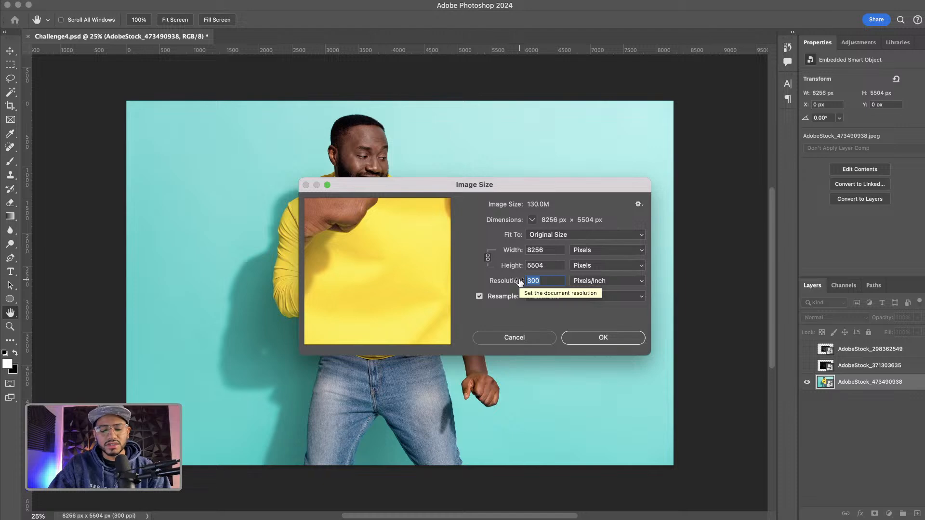
text(100)
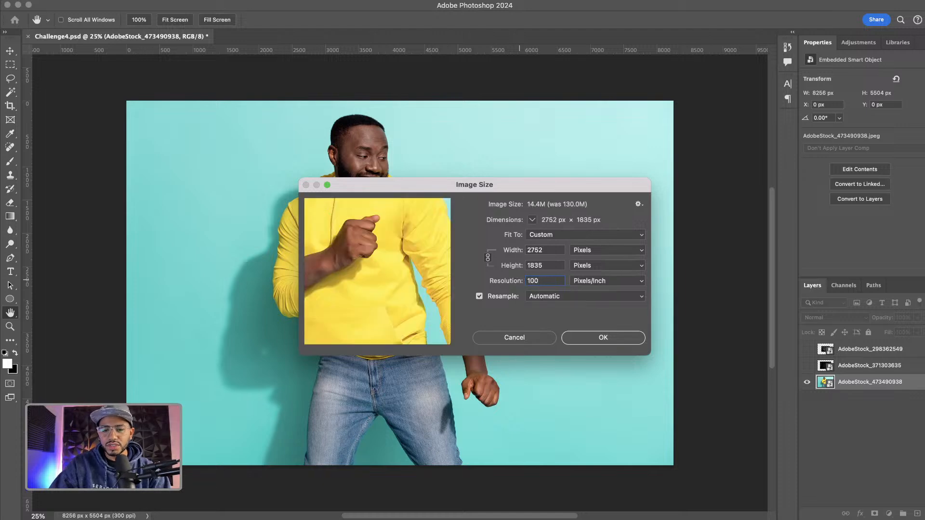
double_click(550, 250)
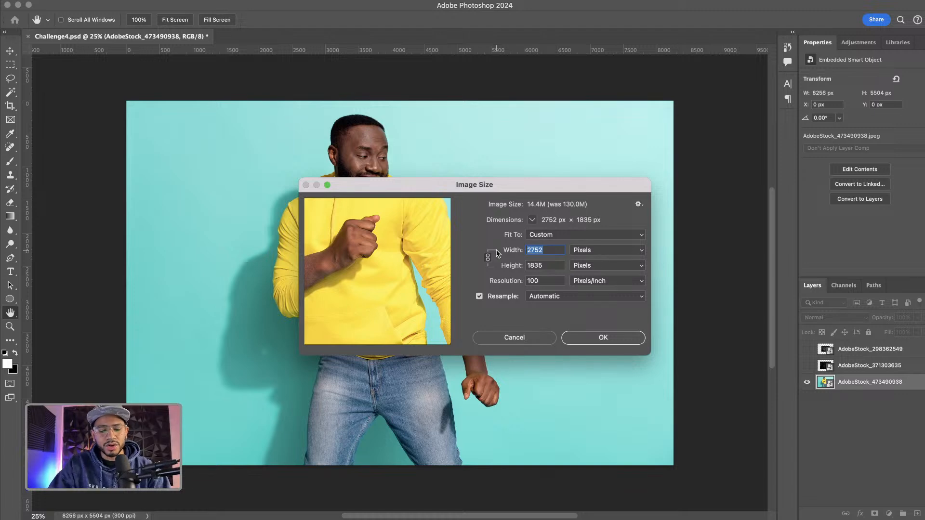
text(1500)
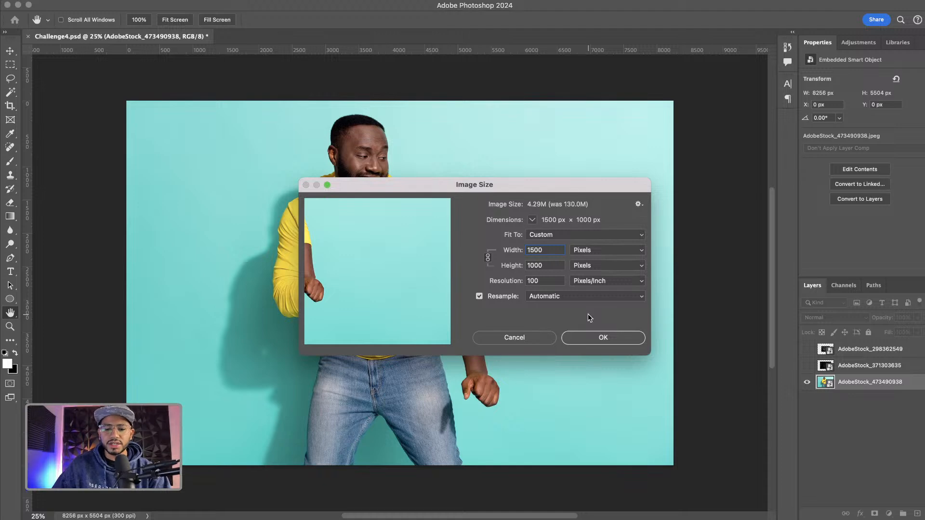
click(593, 338)
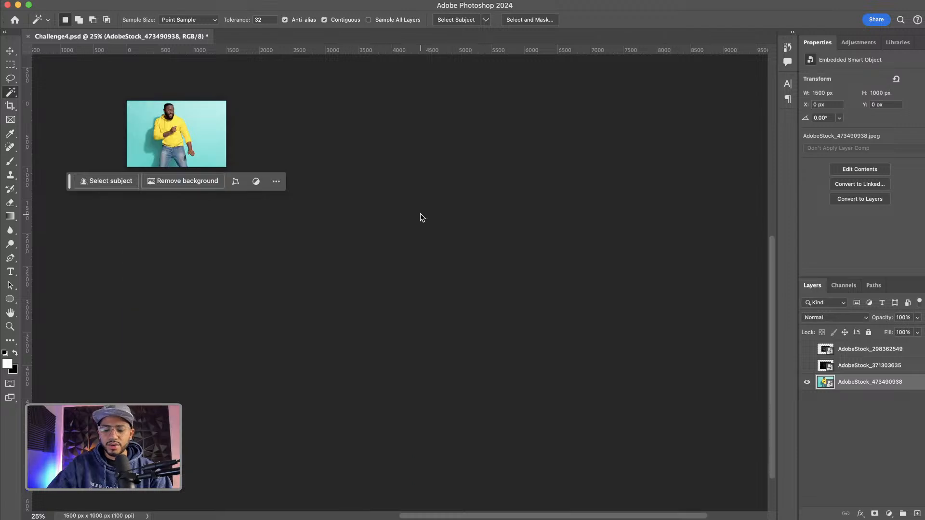
Zoom in and pan to inspect the resized photo, then review its image size without changing it
key(super+equal)
key(super+equal)
key(super+equal)
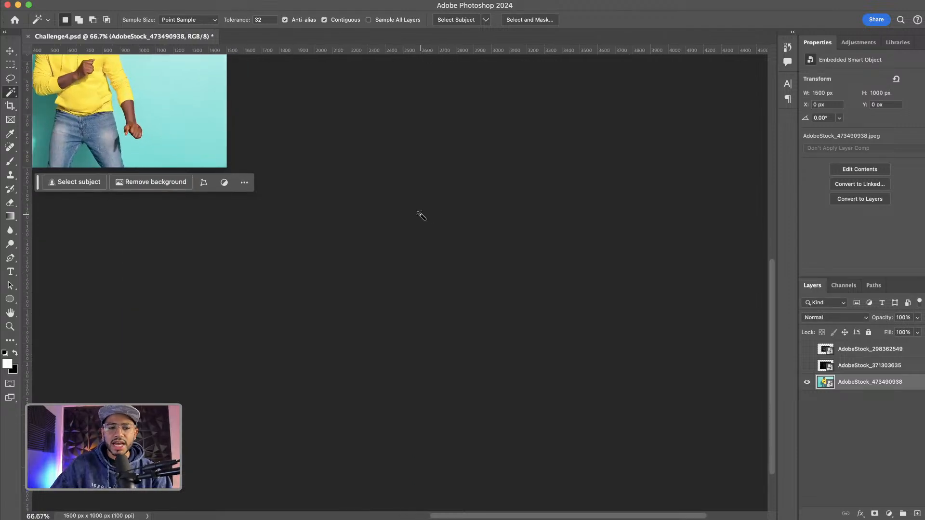
drag(196, 124, 430, 243)
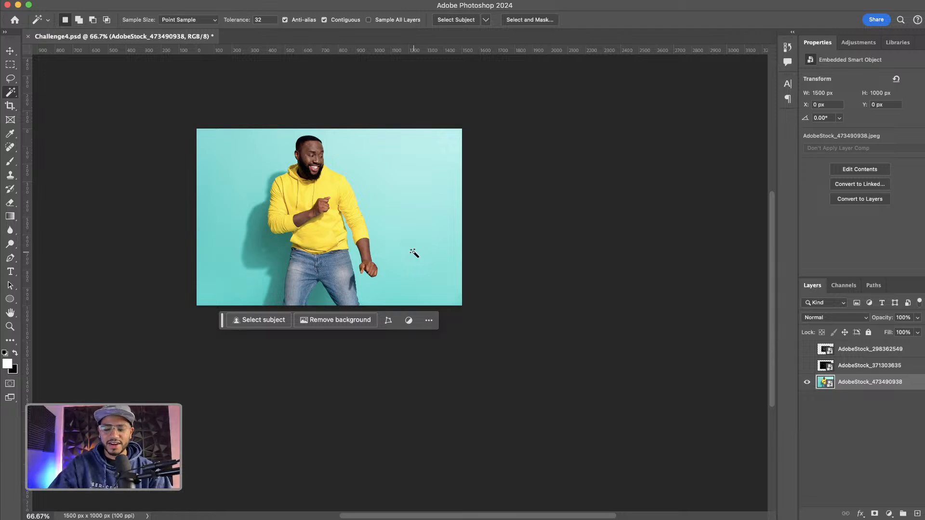
key(super+equal)
key(super+equal)
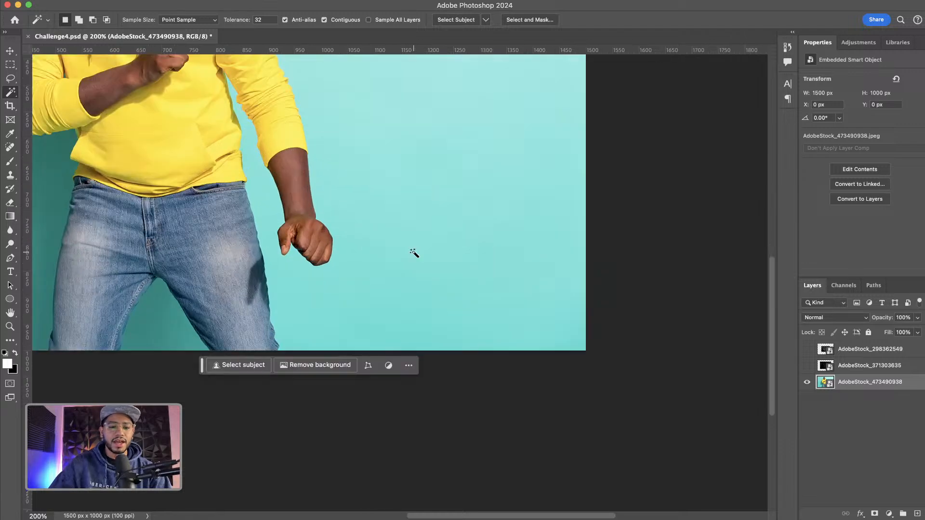
drag(365, 223, 463, 308)
drag(420, 233, 452, 299)
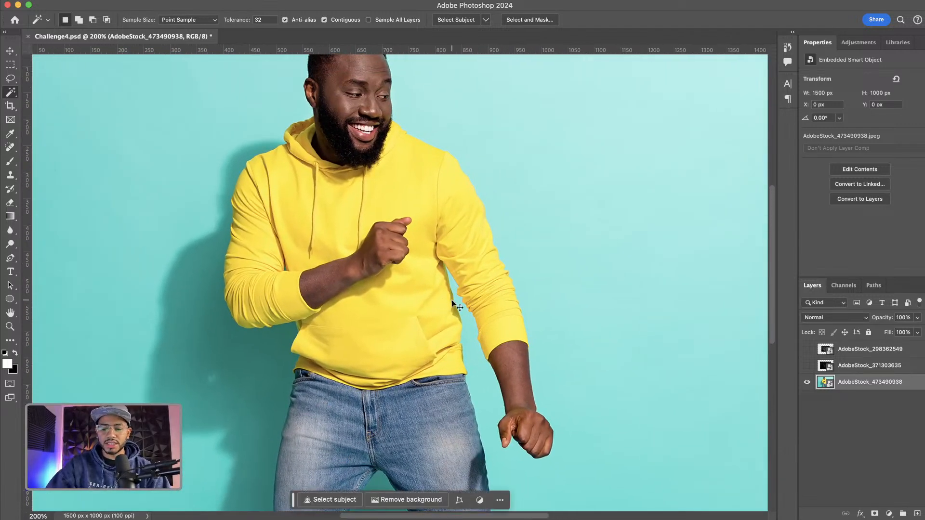
key(super+minus)
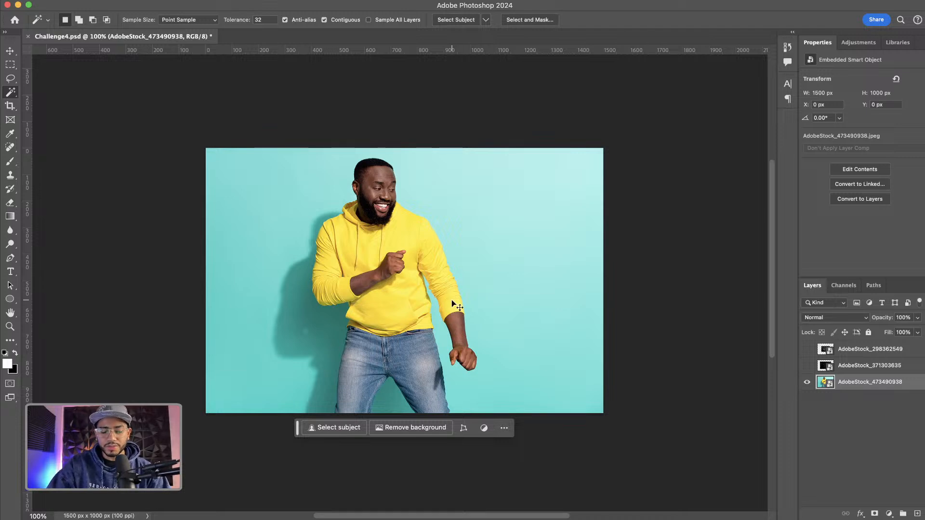
key(alt+super+i)
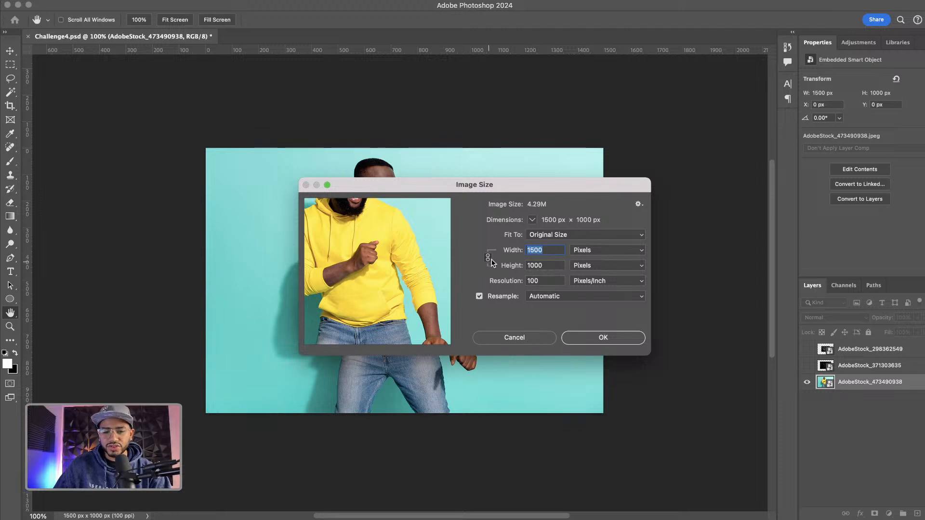
click(520, 342)
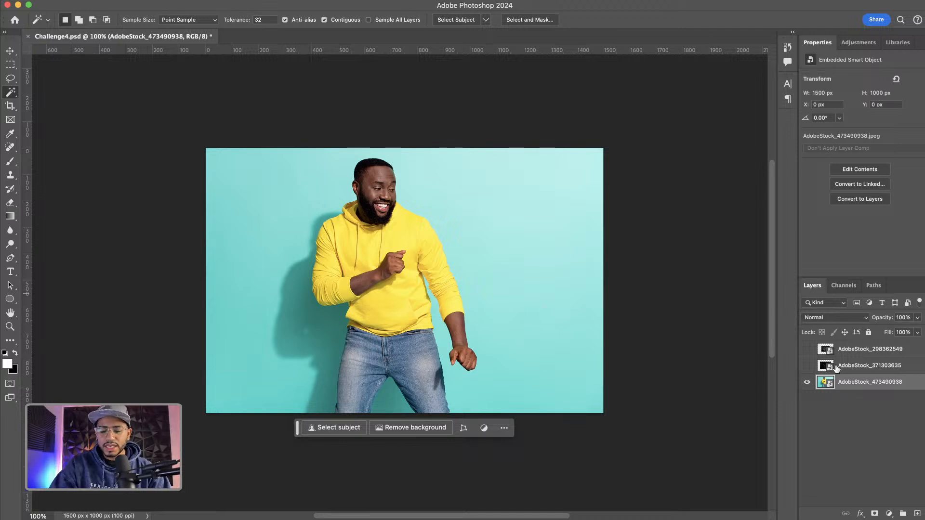
Duplicate the photo layer and create a new empty layer named BG
key(super+j)
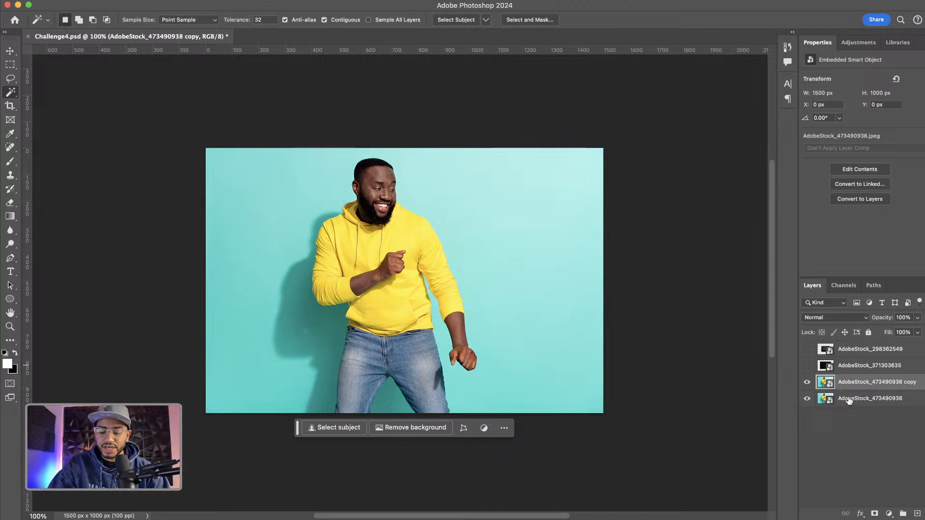
key(super+shift+n)
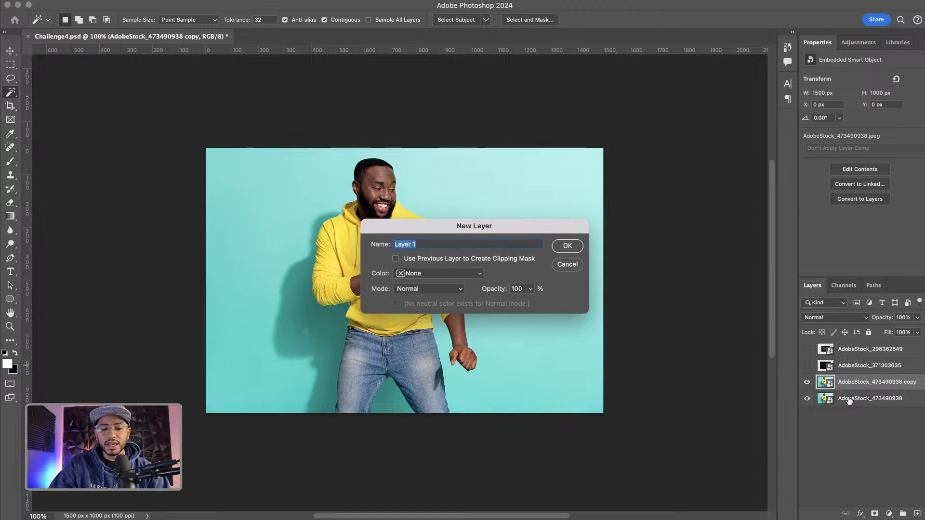
text(BG)
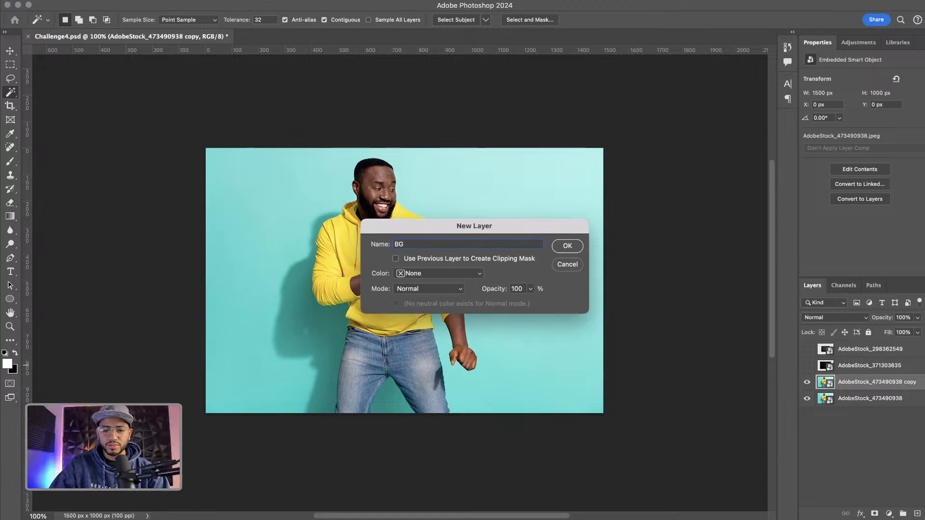
key(Return)
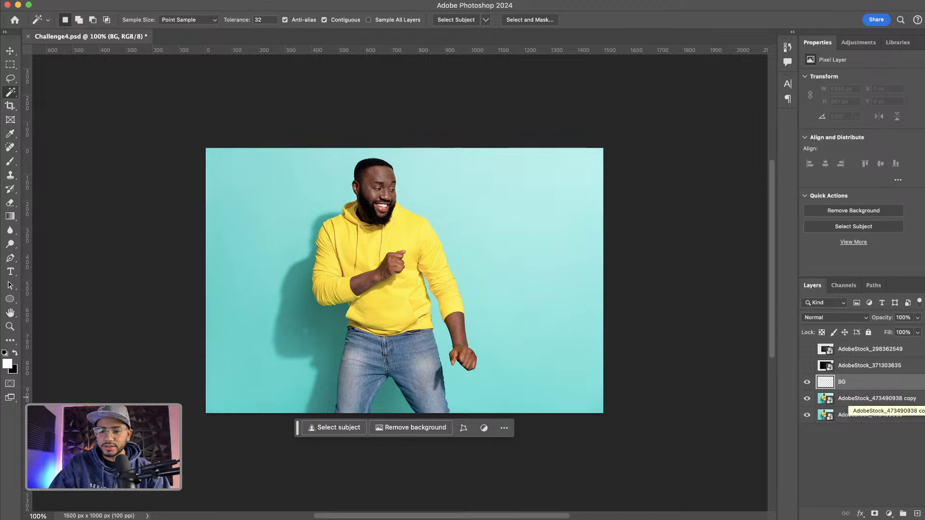
Fill the BG layer with white and move it below the photo copy
key(alt+BackSpace)
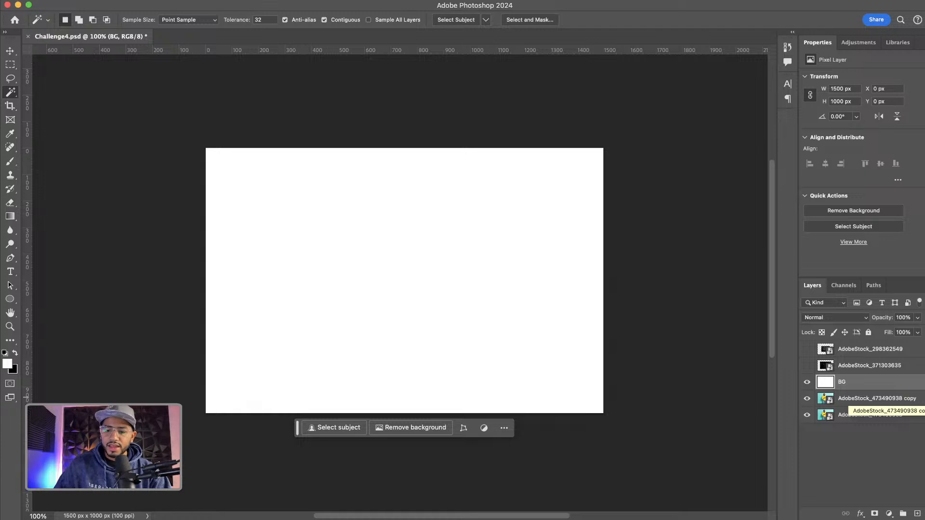
drag(826, 383, 833, 393)
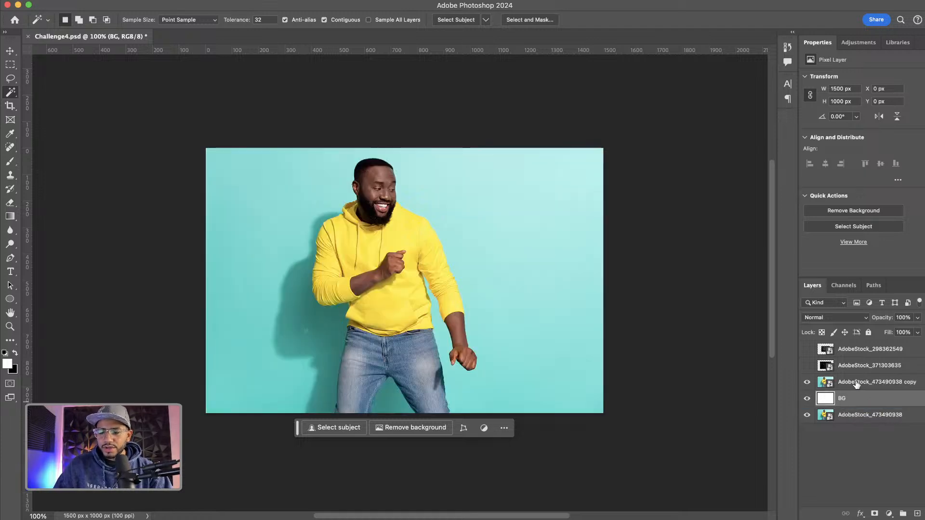
Rename the duplicated photo layer as photo
double_click(856, 382)
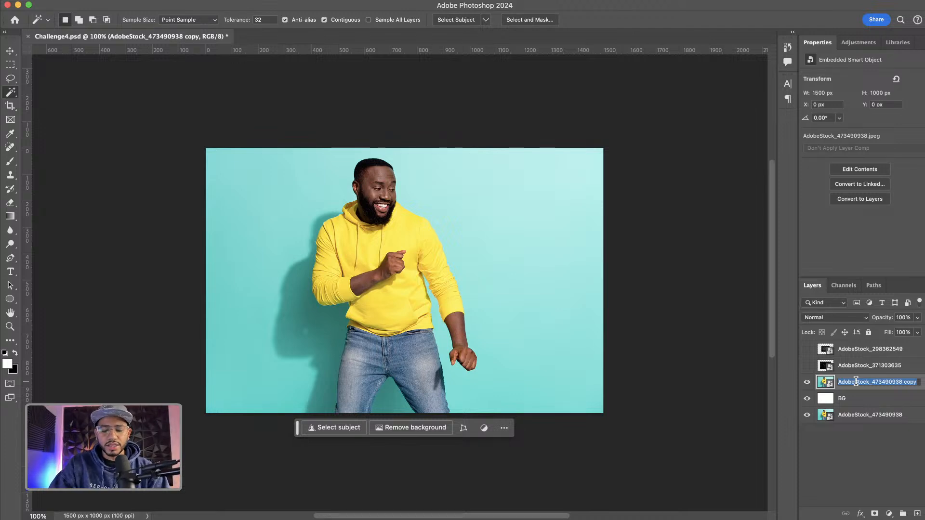
text(php)
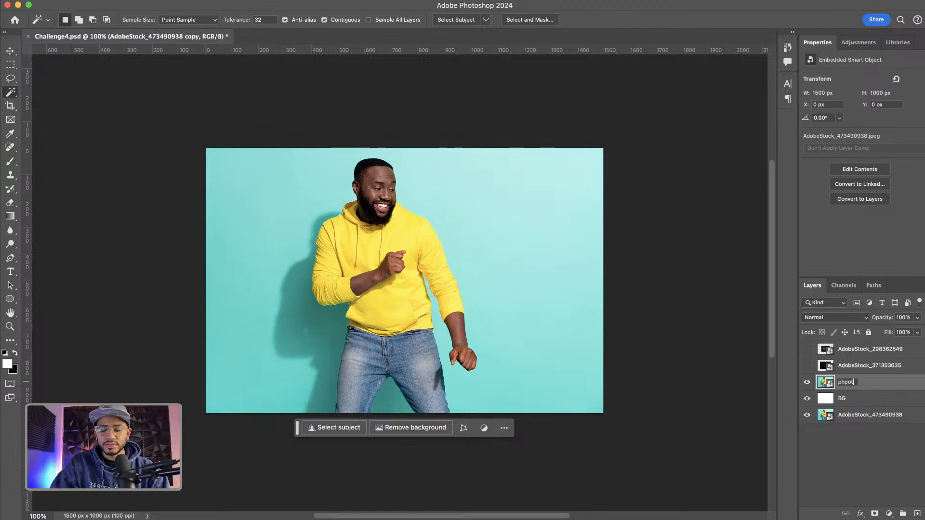
key(BackSpace)
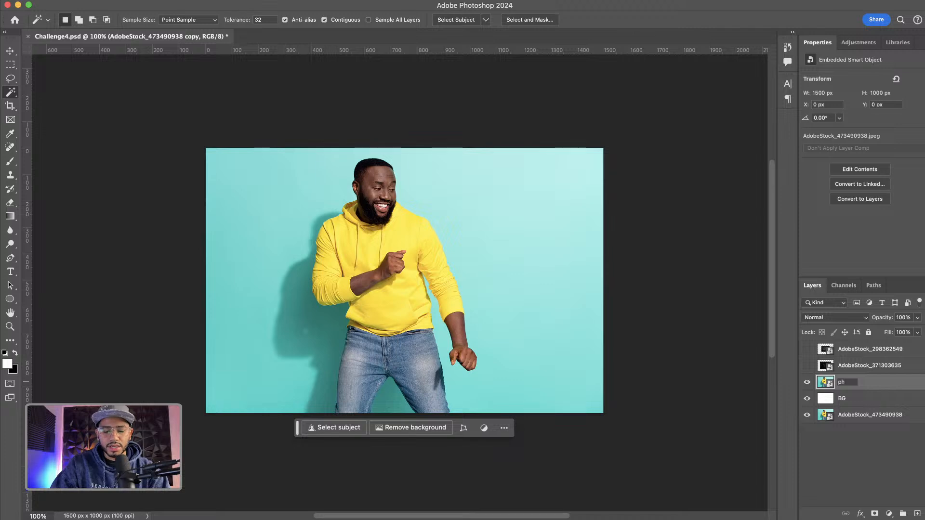
key(Return)
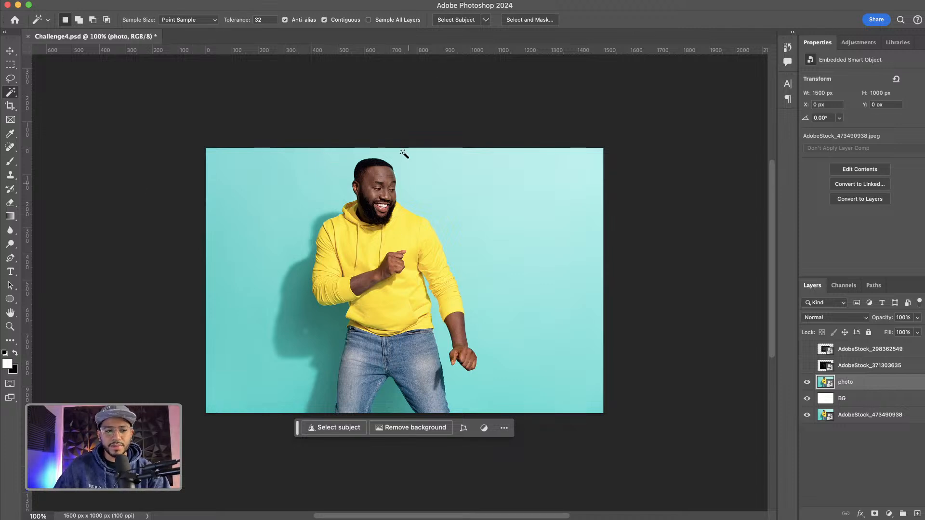
Select the man with the Object Selection Tool by boxing around him
right_click(11, 97)
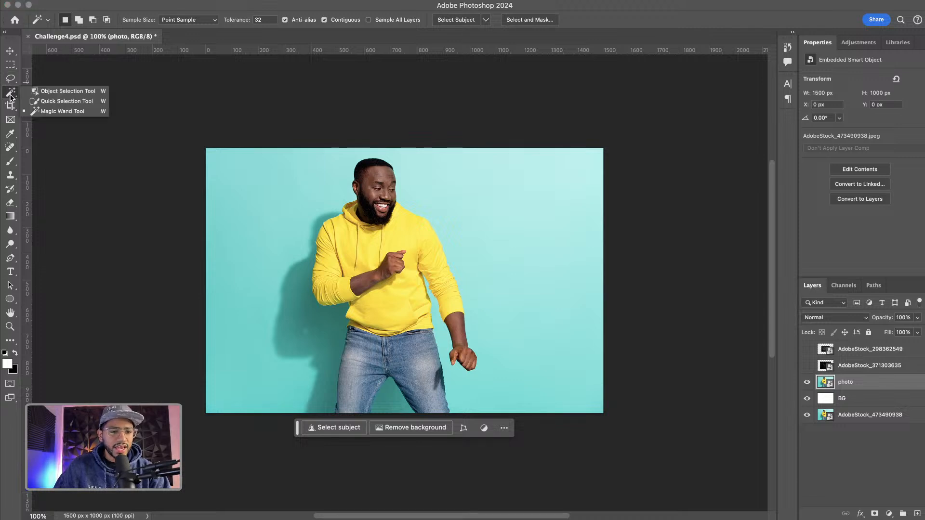
click(53, 92)
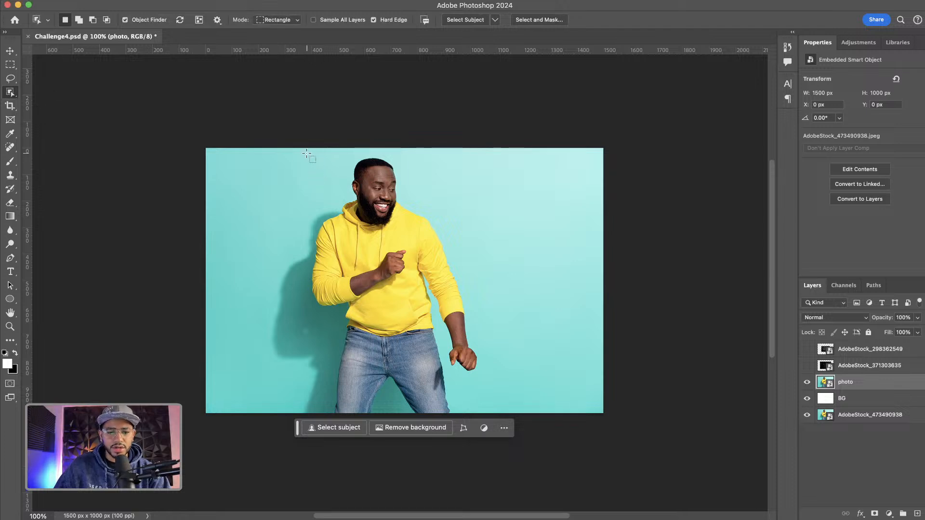
drag(307, 154, 499, 417)
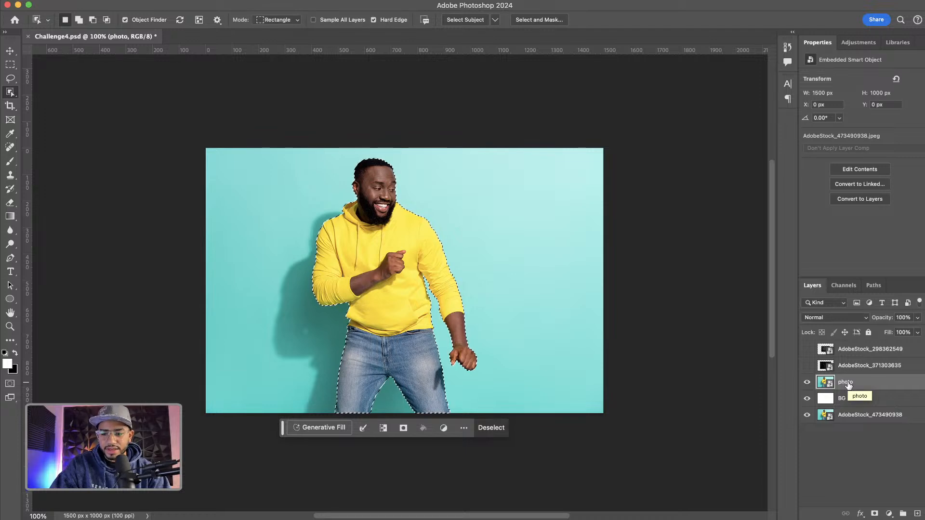
Copy the selected man onto a new layer and delete the photo layer
key(super+j)
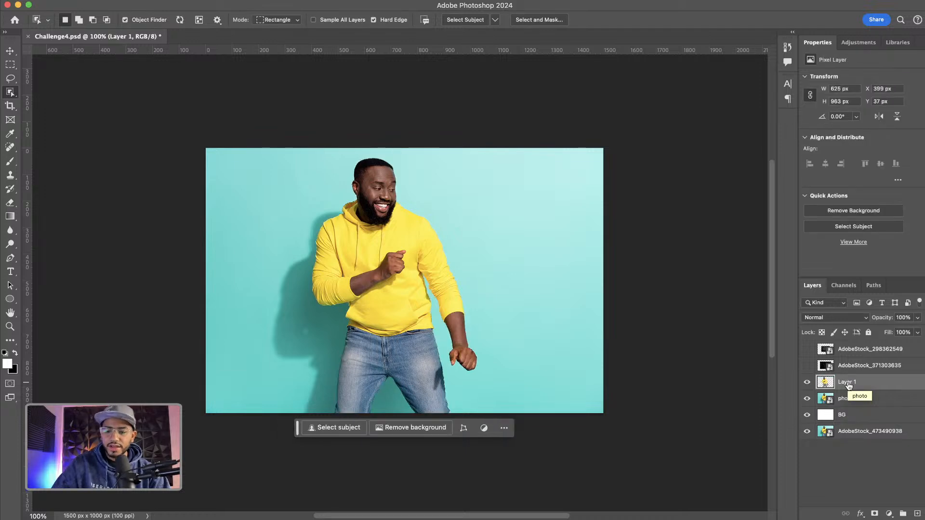
click(807, 399)
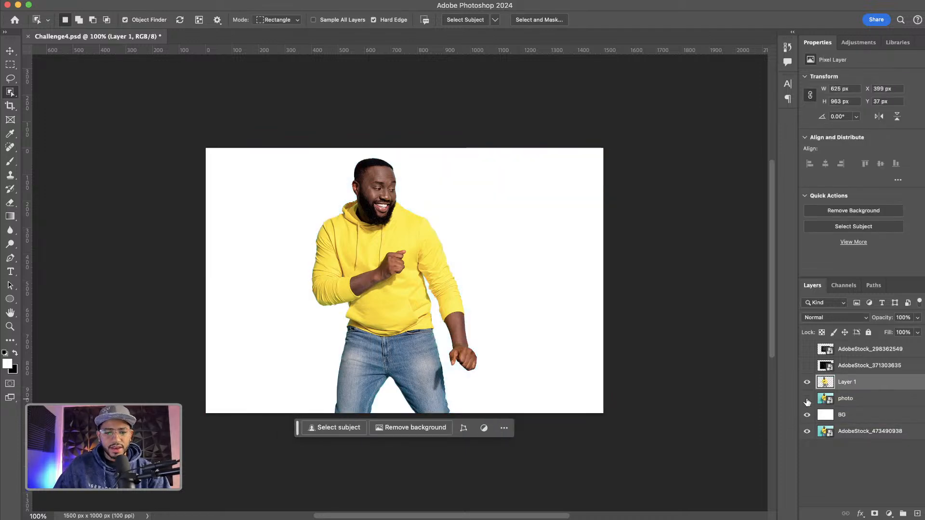
click(867, 400)
key(Delete)
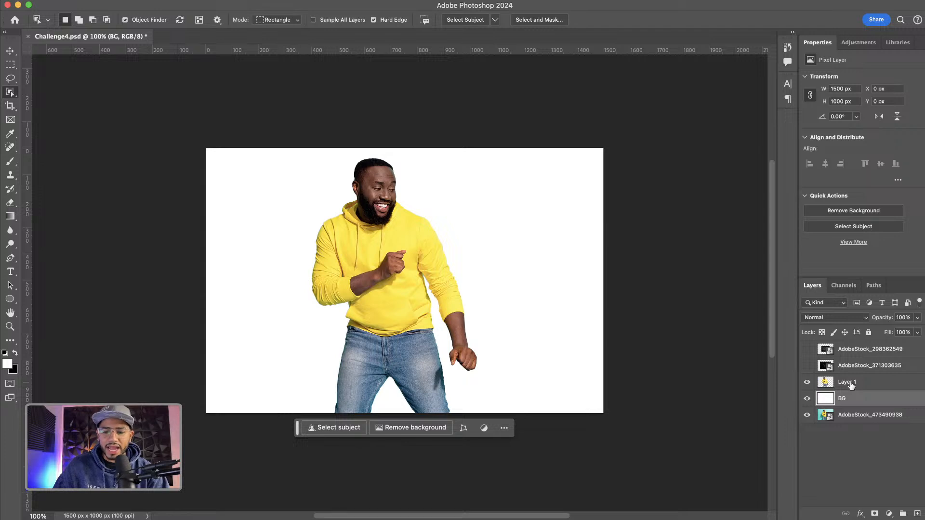
Rename the cut-out layer as Photo
double_click(849, 382)
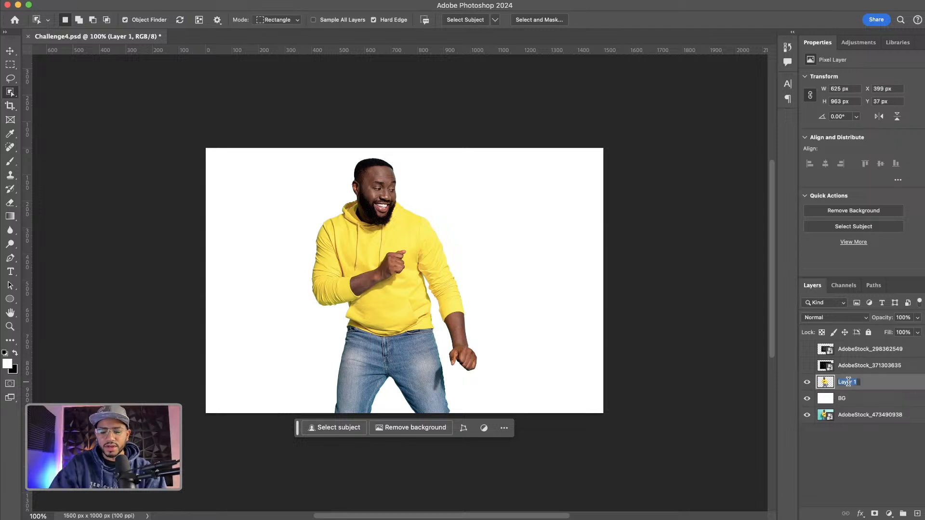
text(Photo)
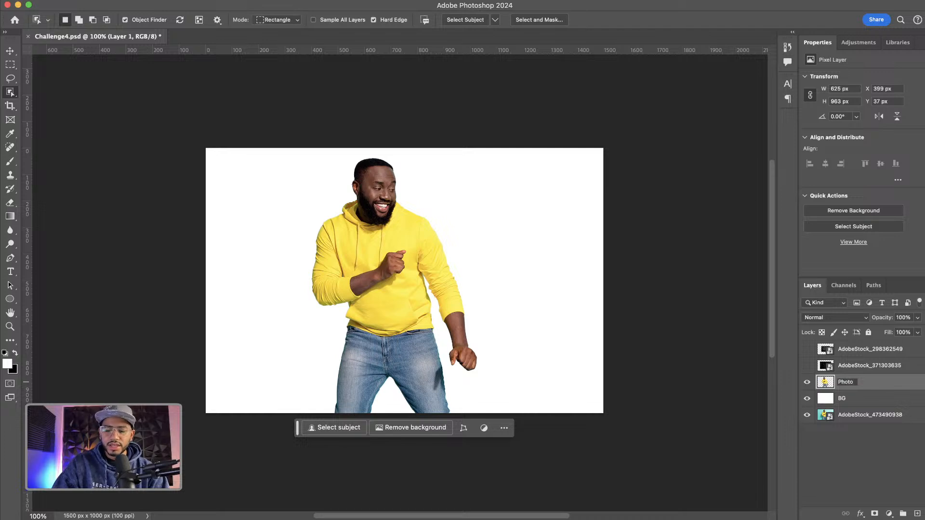
key(Return)
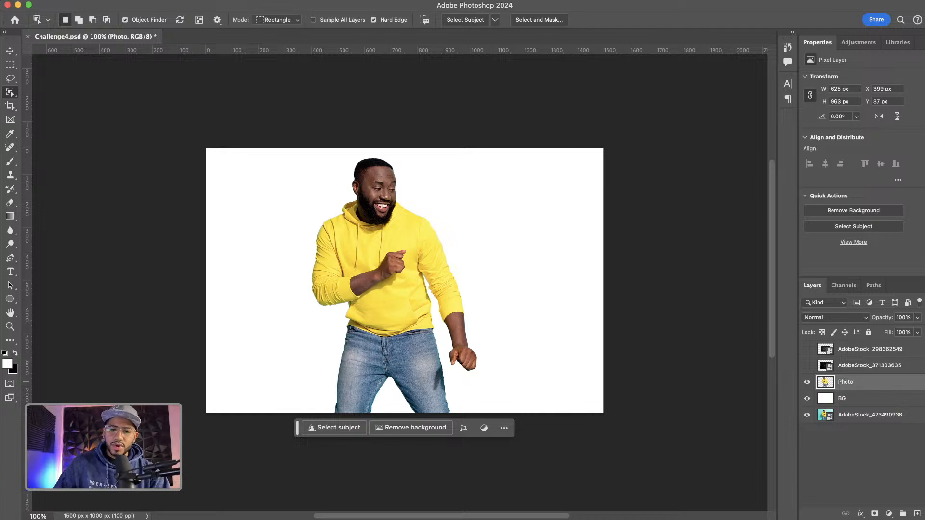
Convert the Photo layer into a smart object and switch to the Move Tool
right_click(862, 385)
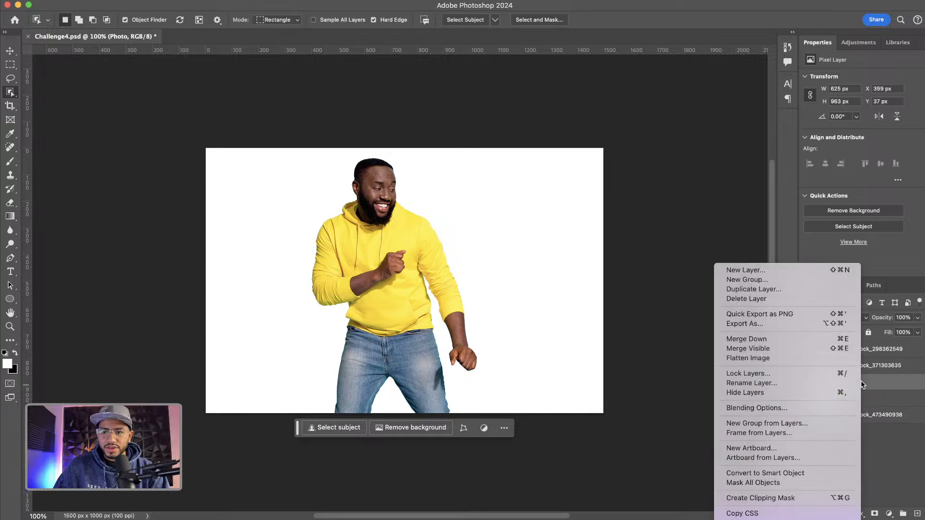
click(793, 474)
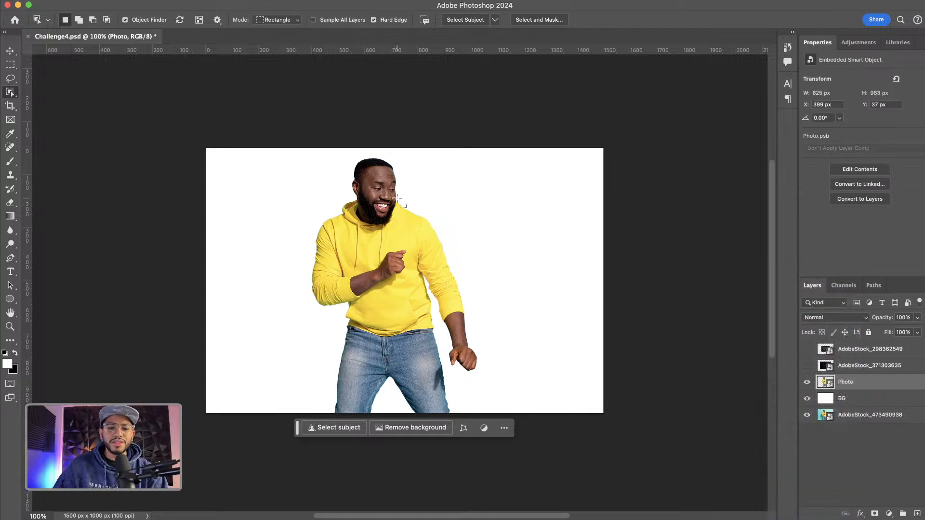
click(9, 50)
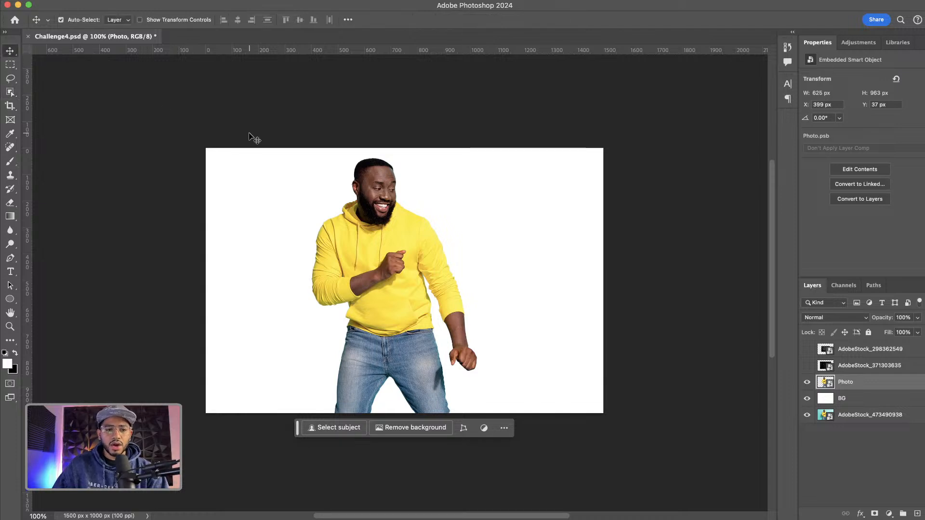
Apply Shadows/Highlights to the Photo layer with the shadows amount set to 100%
click(152, 0)
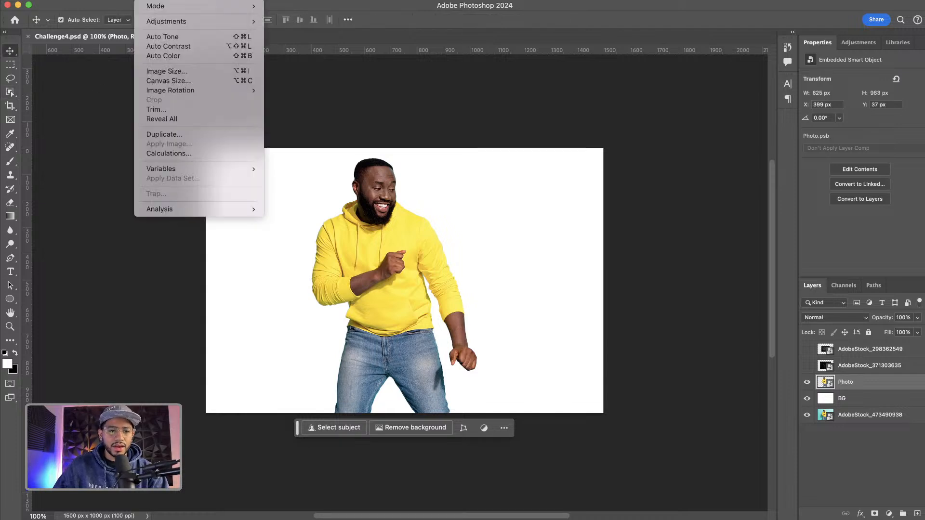
mouse_move(218, 23)
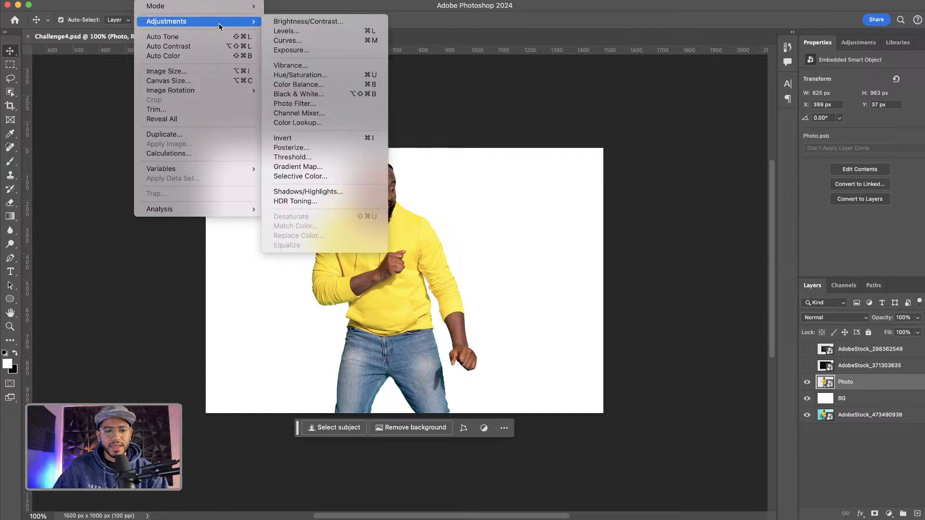
click(326, 191)
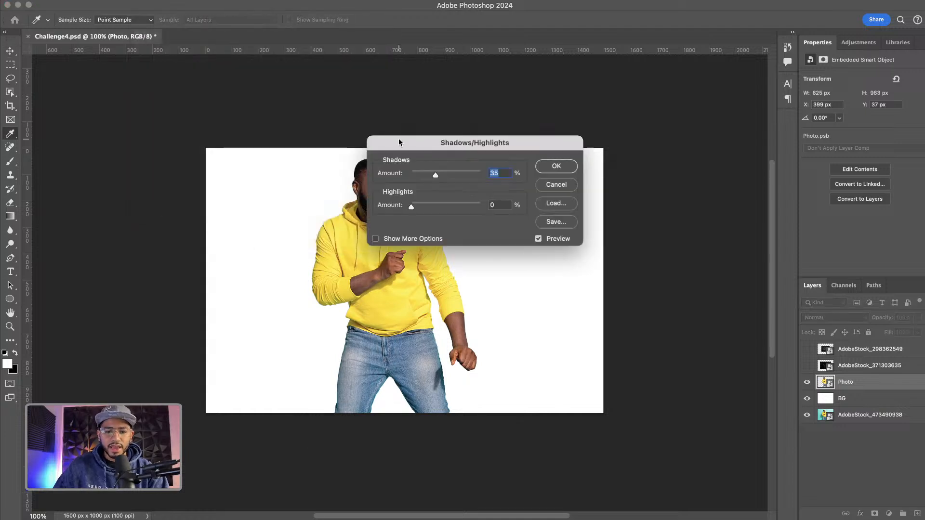
drag(435, 152, 526, 155)
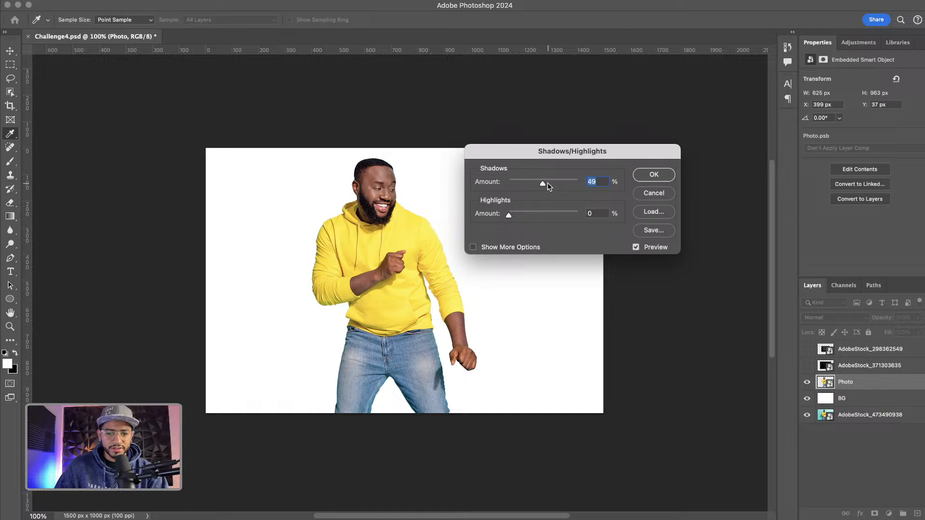
drag(547, 183, 599, 186)
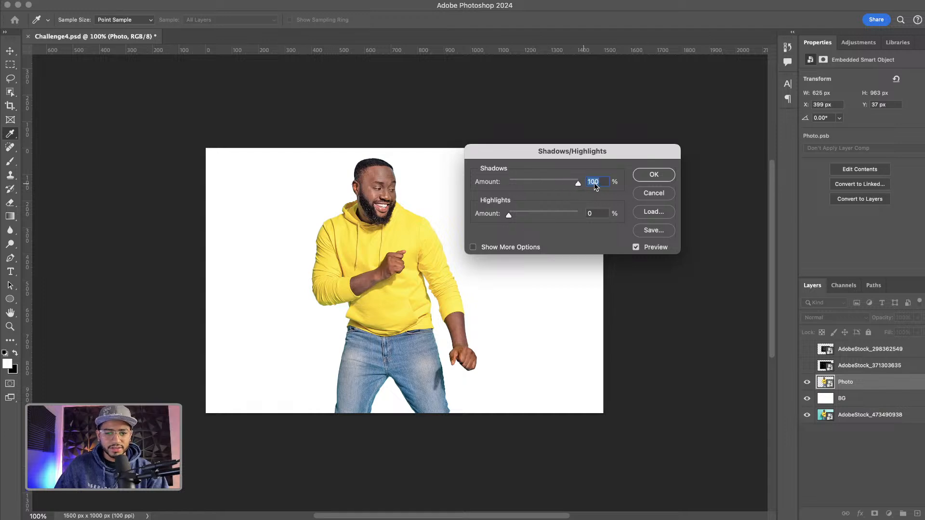
click(664, 176)
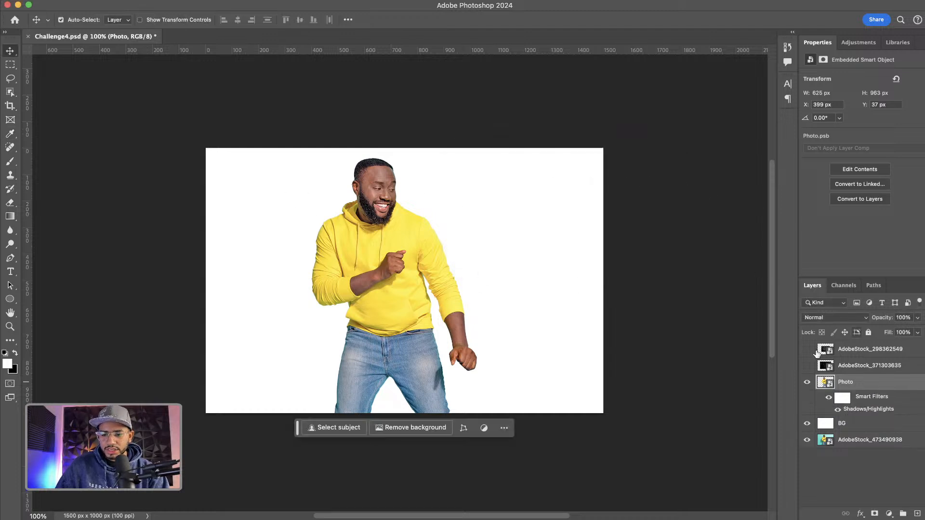
Delete the filter mask from the Photo layer's smart filters
click(841, 399)
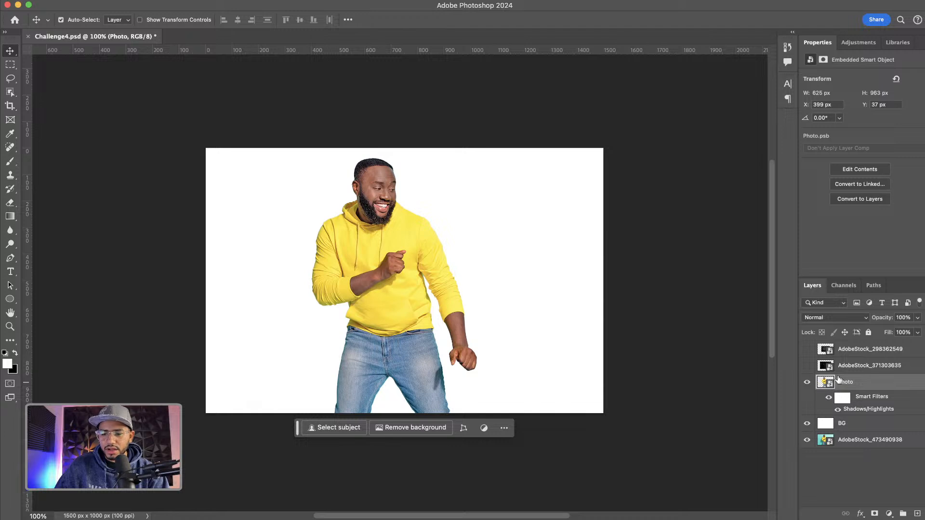
click(843, 399)
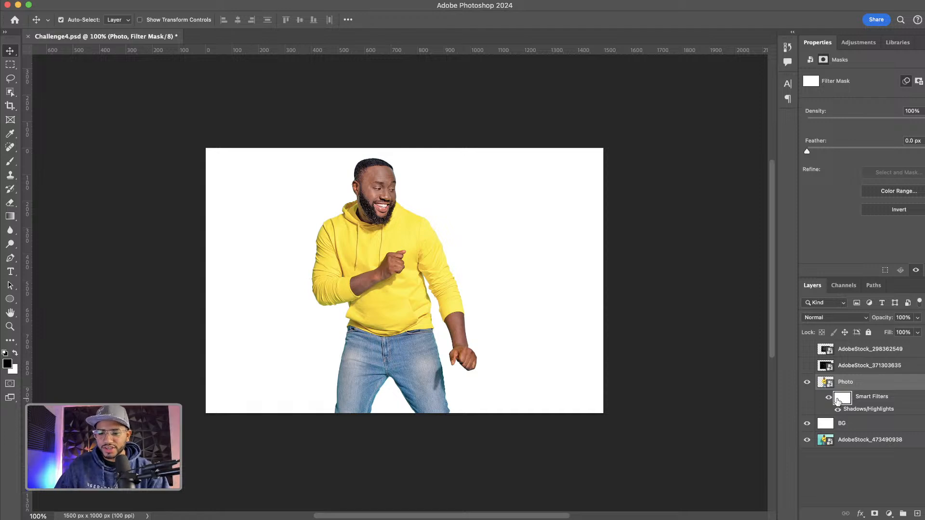
right_click(840, 401)
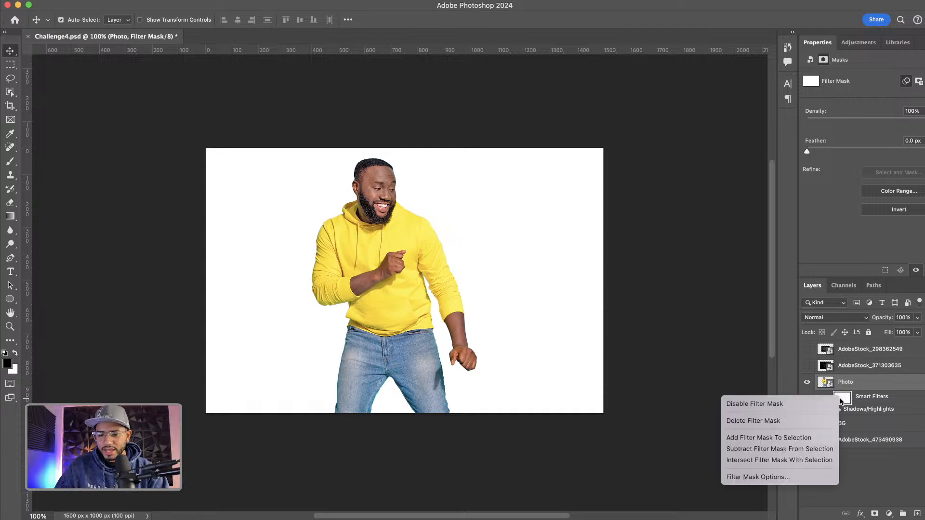
click(768, 422)
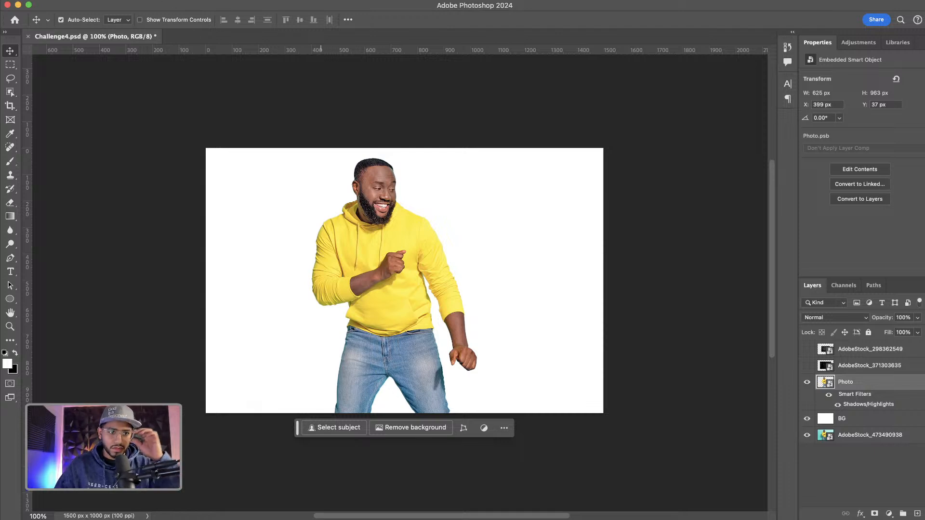
click(147, 0)
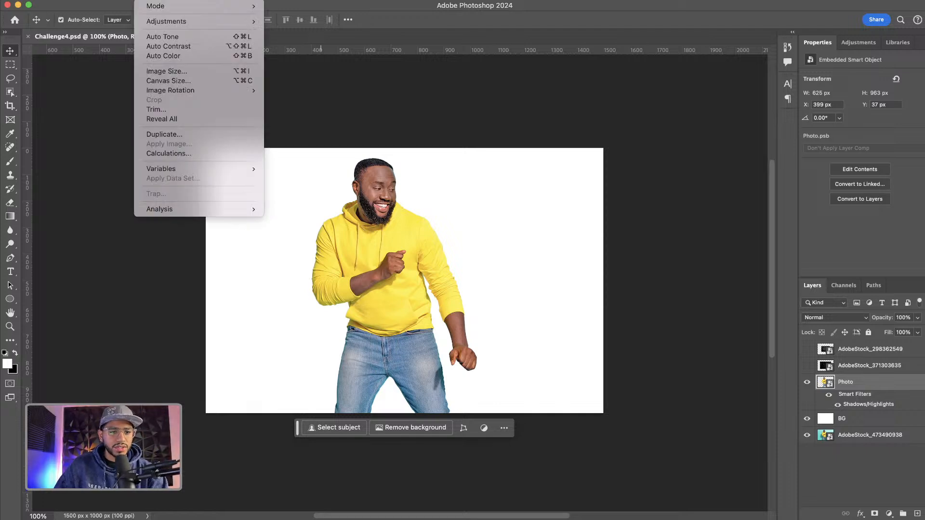
mouse_move(262, 1)
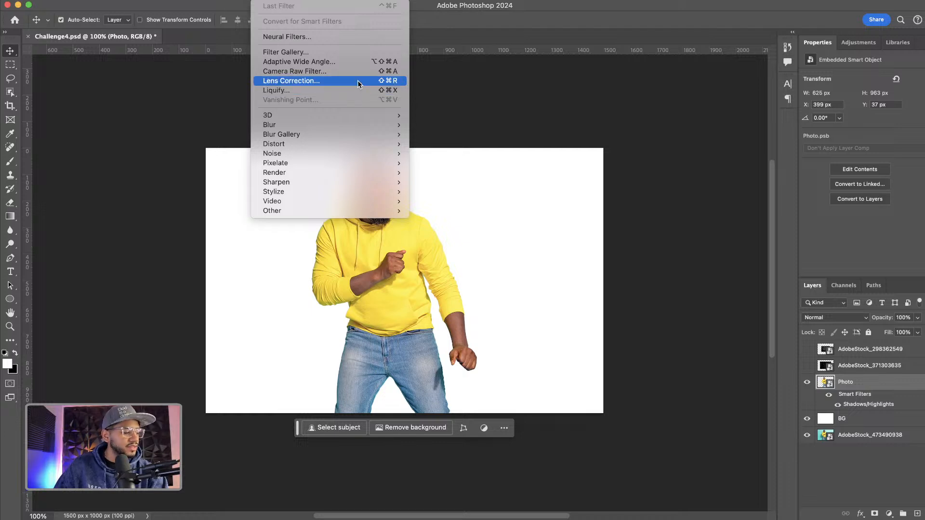
mouse_move(351, 153)
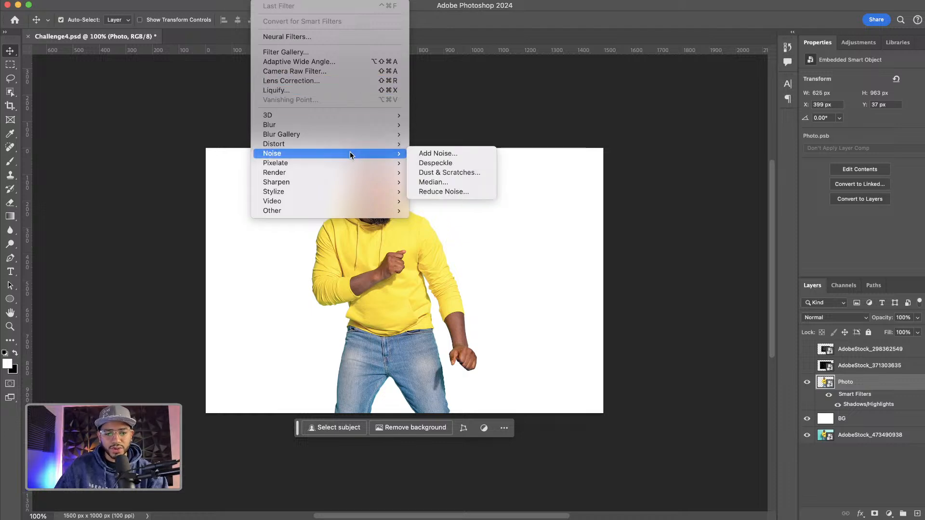
click(133, 95)
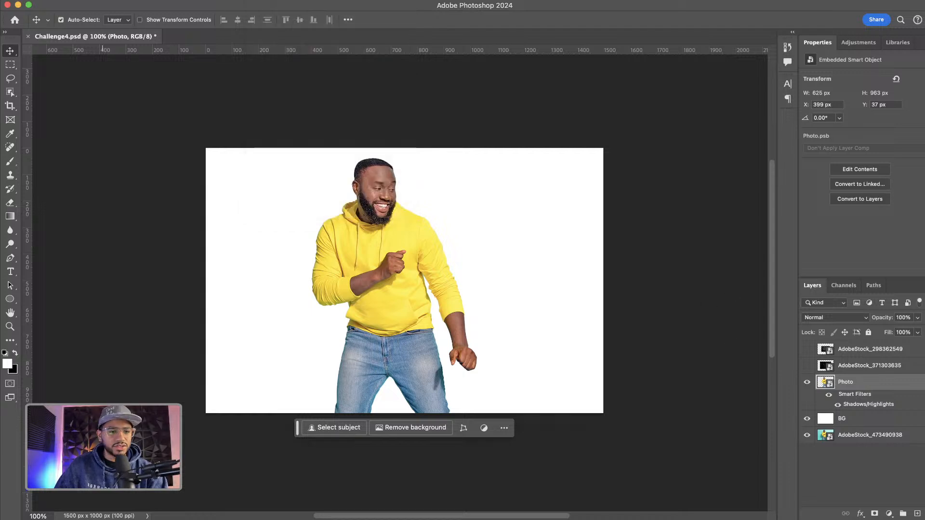
Apply a Camera Raw Filter to the Photo layer with Noise Reduction set to 100
click(146, 1)
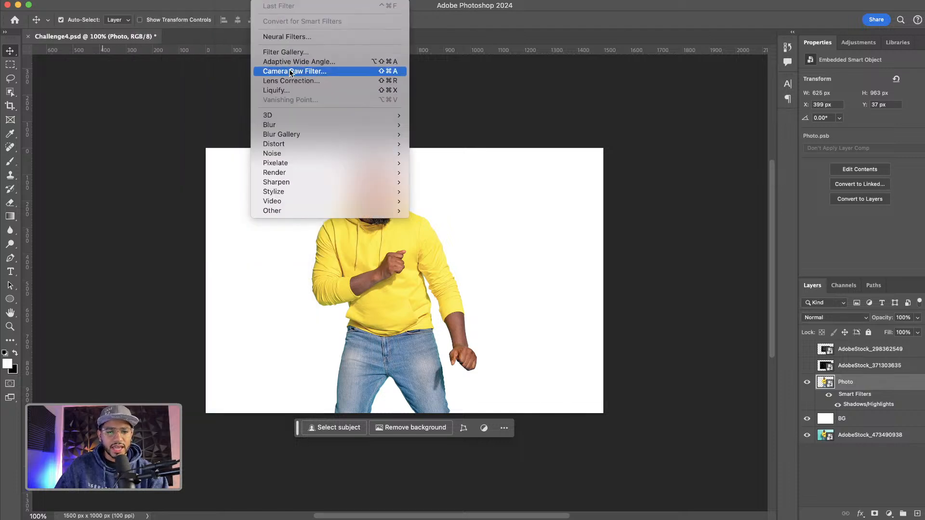
click(288, 71)
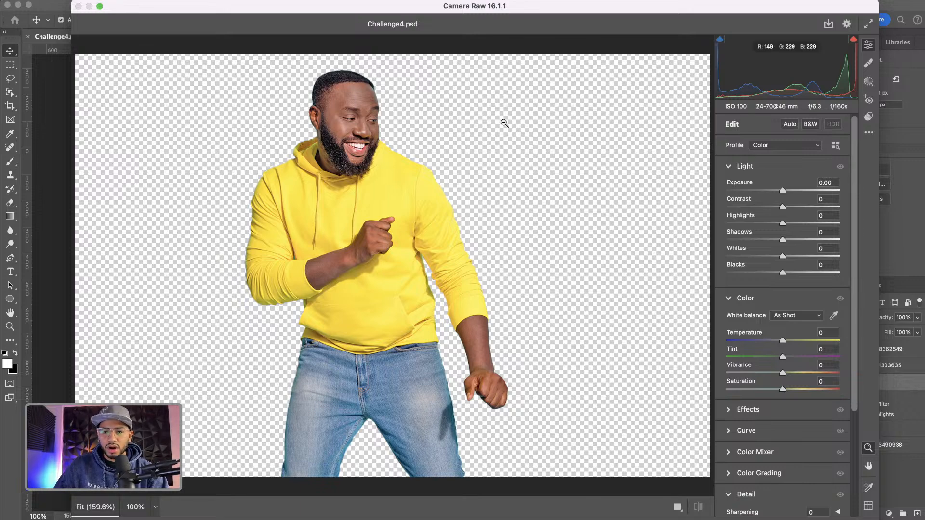
drag(853, 174, 850, 273)
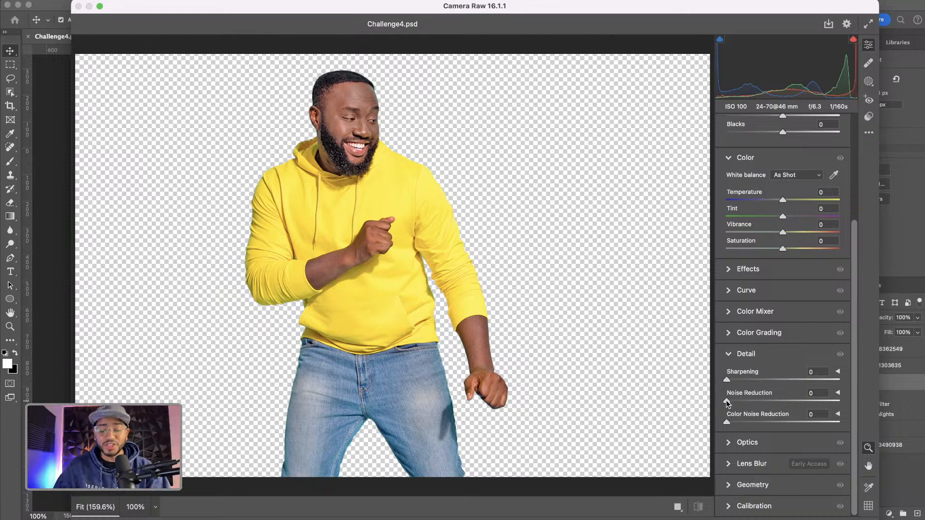
drag(727, 400, 862, 405)
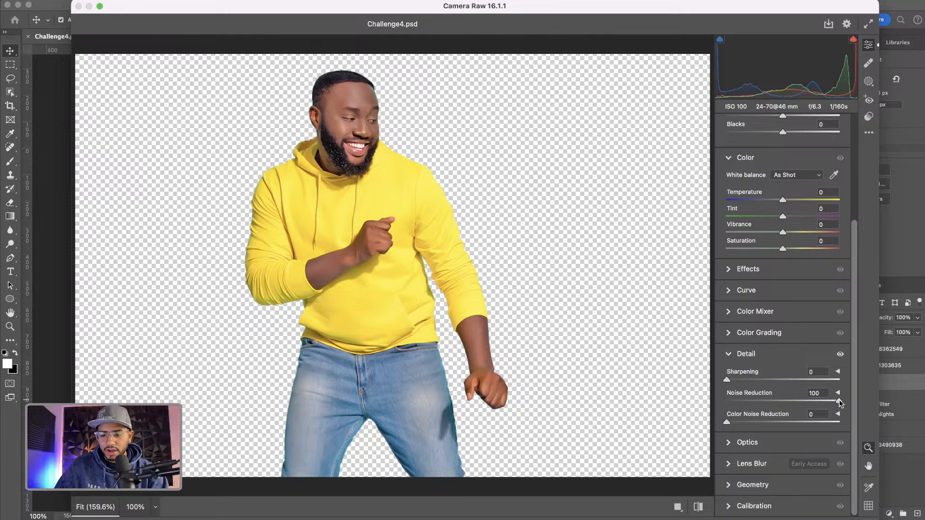
drag(839, 401, 864, 398)
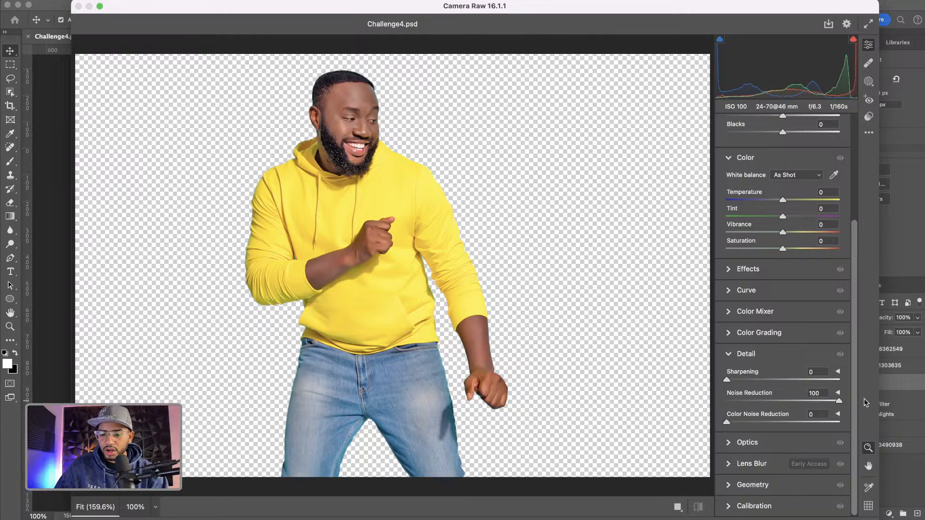
key(Return)
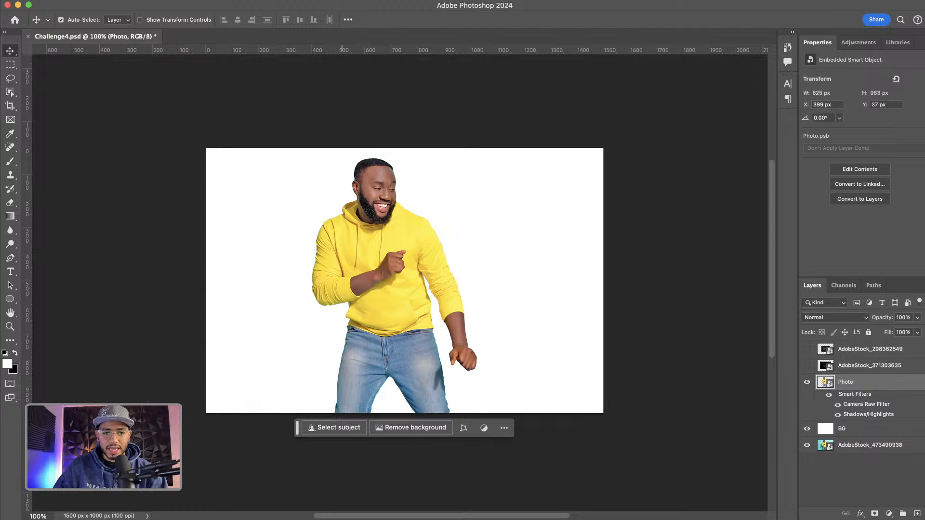
Apply a second Camera Raw Filter with Noise Reduction at 100 and Saturation at -100
click(264, 0)
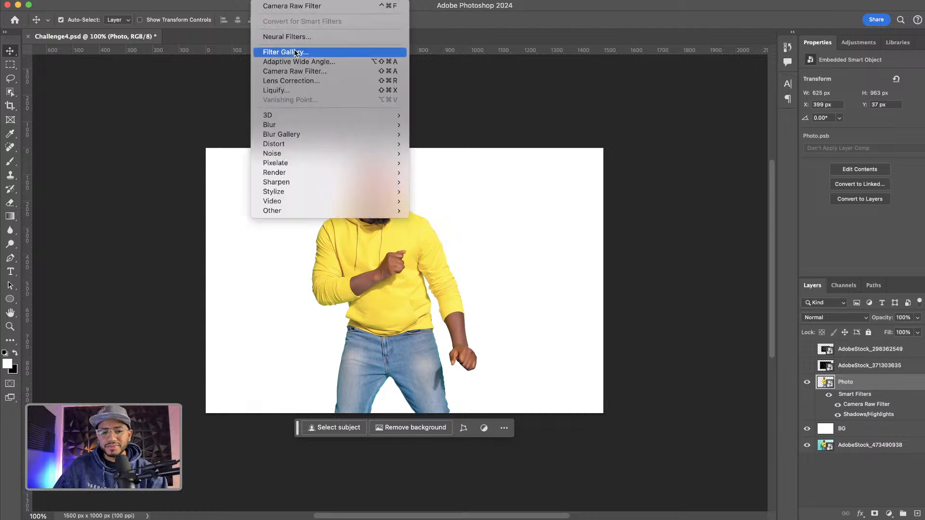
mouse_move(372, 146)
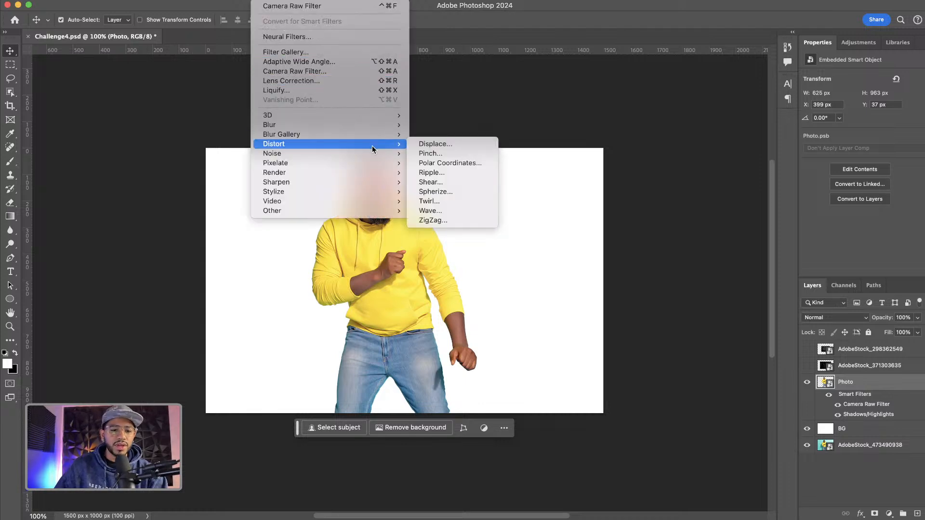
click(372, 72)
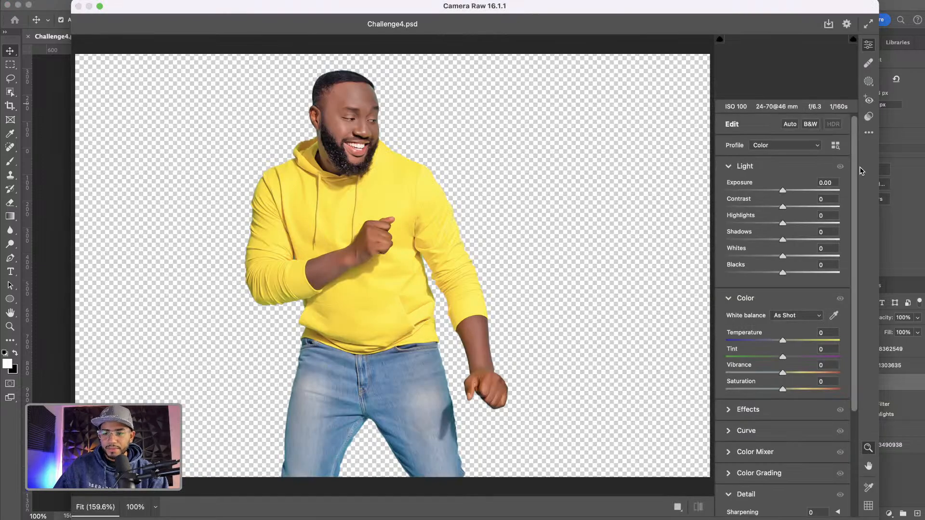
scroll(848, 271, down, 4)
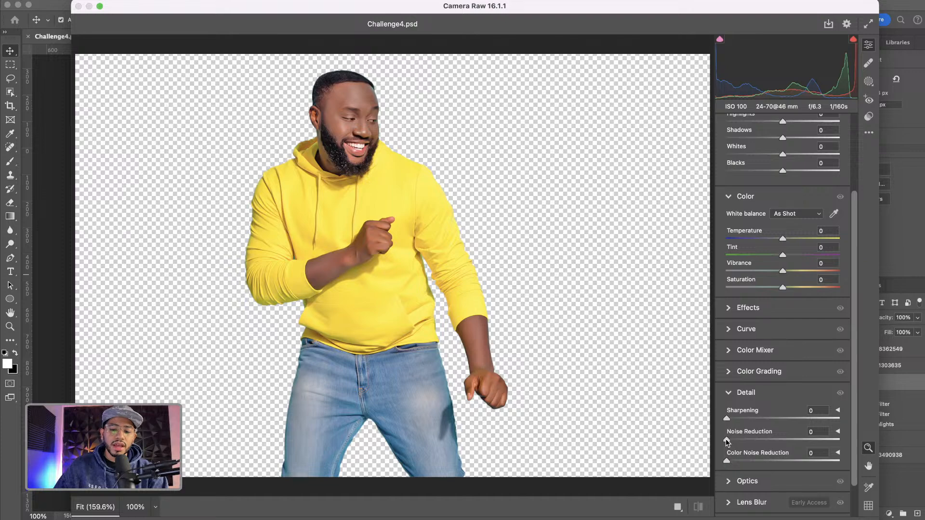
drag(728, 441, 851, 440)
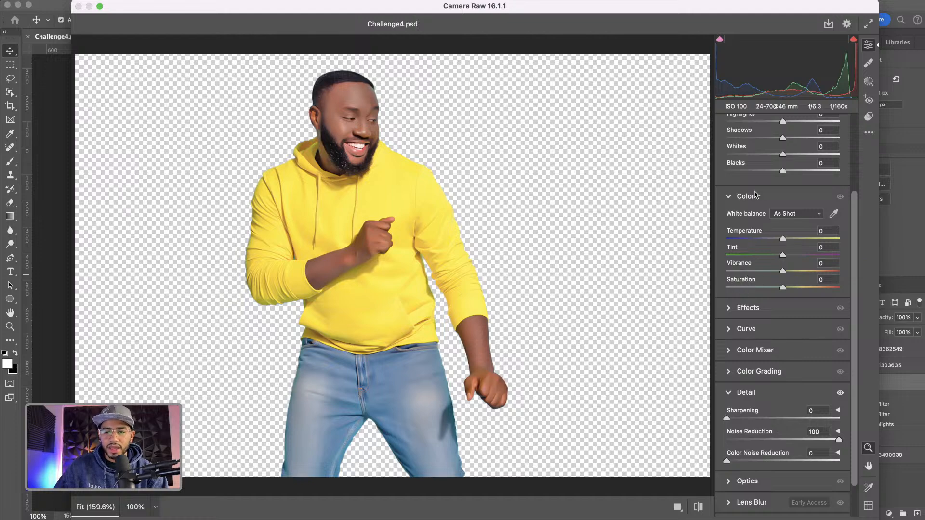
click(729, 197)
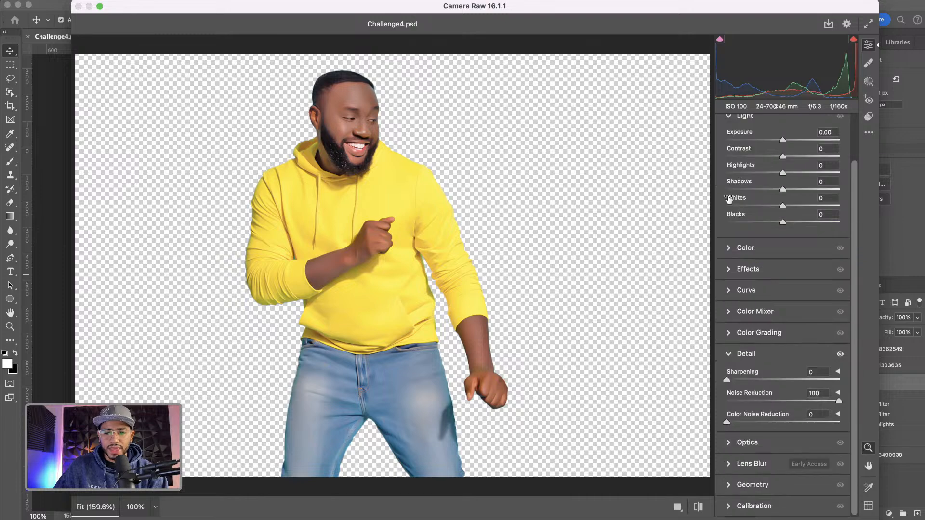
click(730, 247)
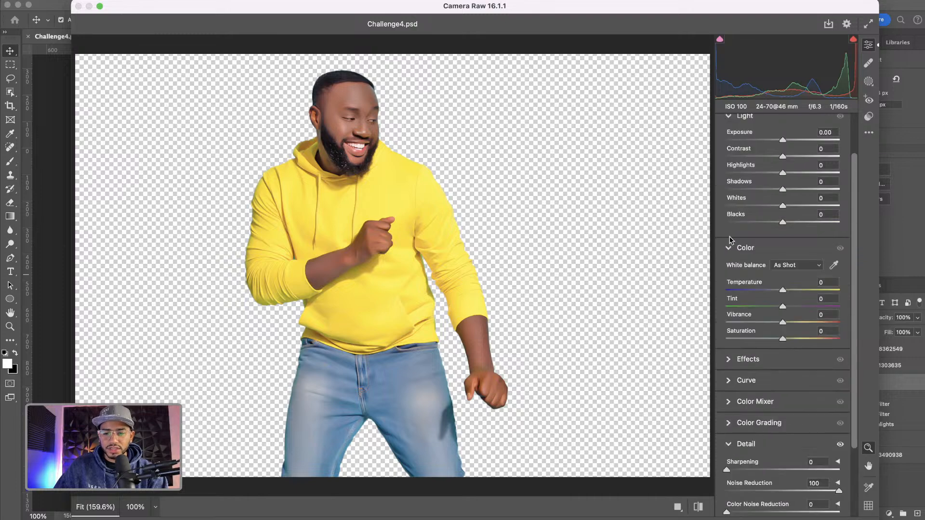
drag(782, 341, 720, 342)
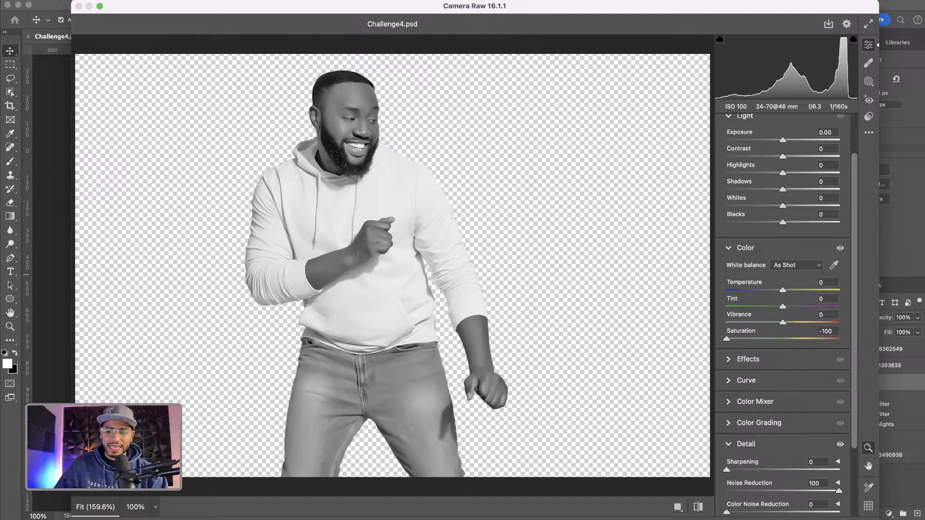
click(848, 518)
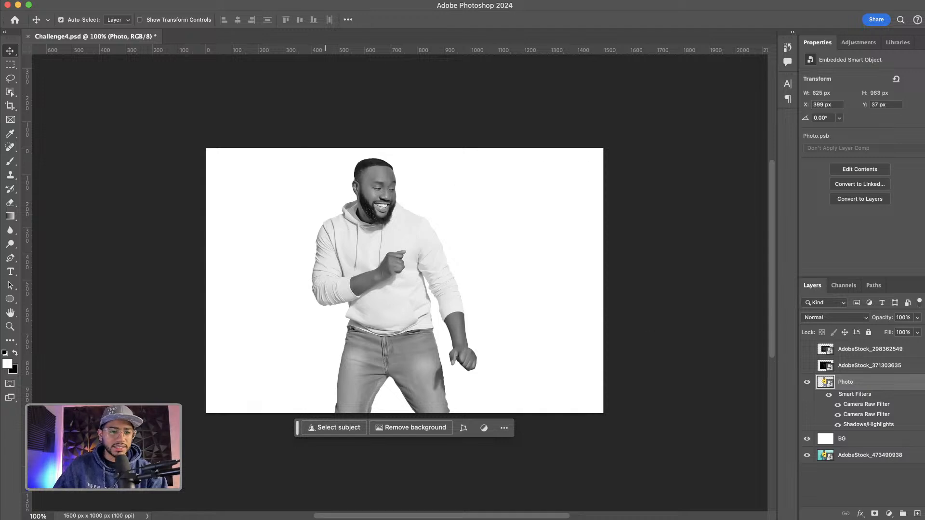
Apply an Oil Paint smart filter to the Photo layer with Stylization and Cleanliness at 10
click(237, 1)
mouse_move(270, 0)
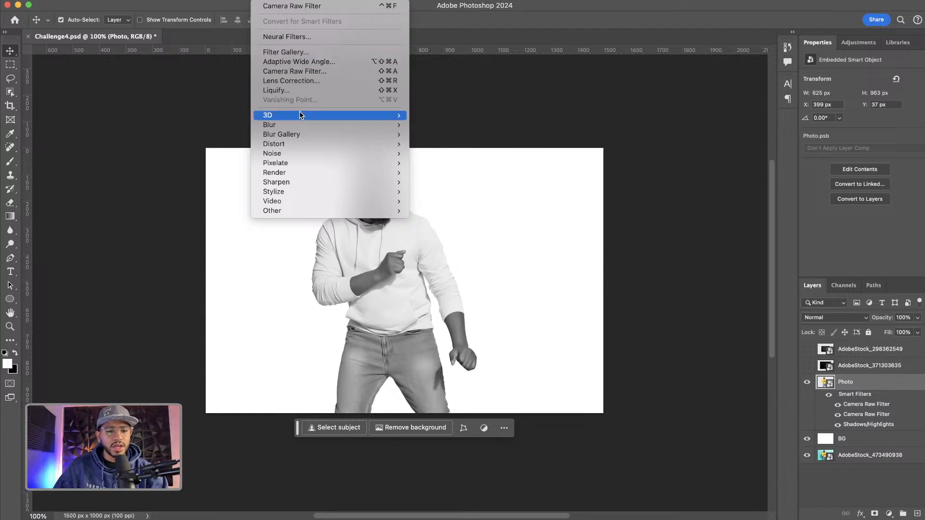
mouse_move(343, 191)
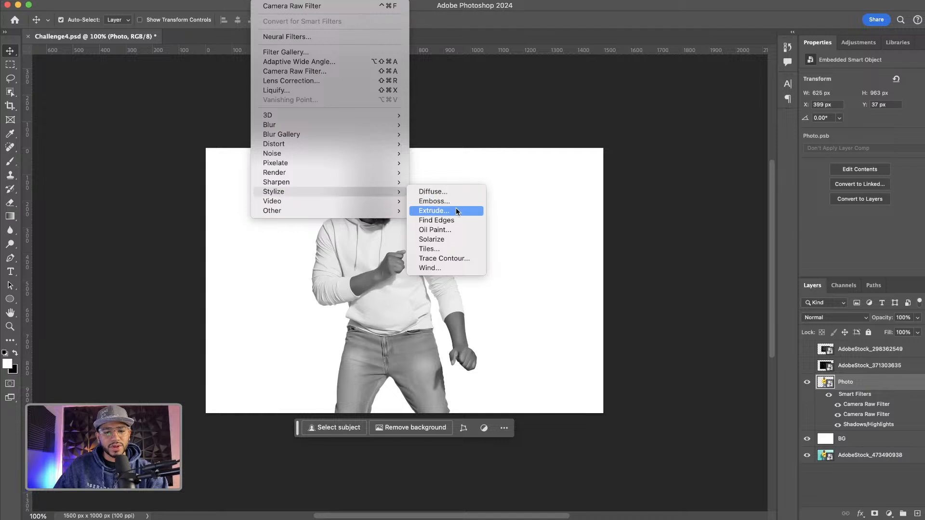
click(440, 229)
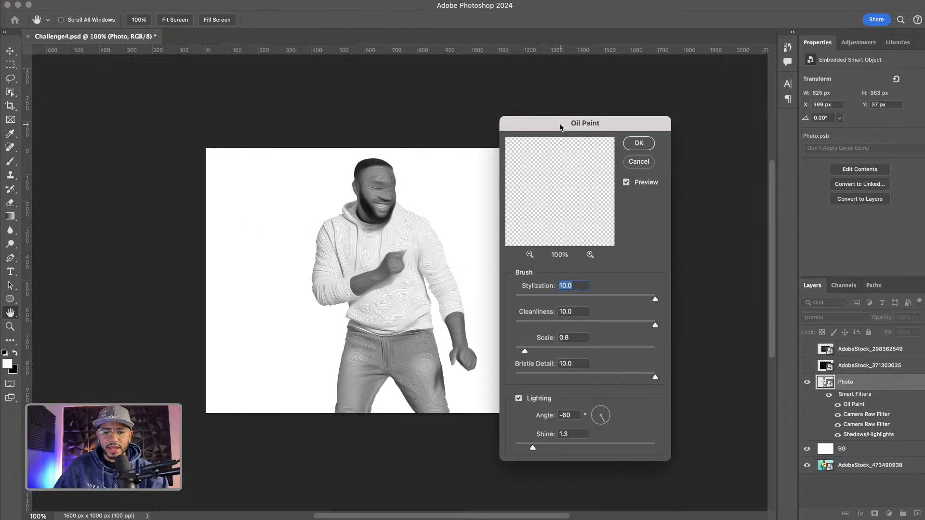
drag(560, 128, 505, 101)
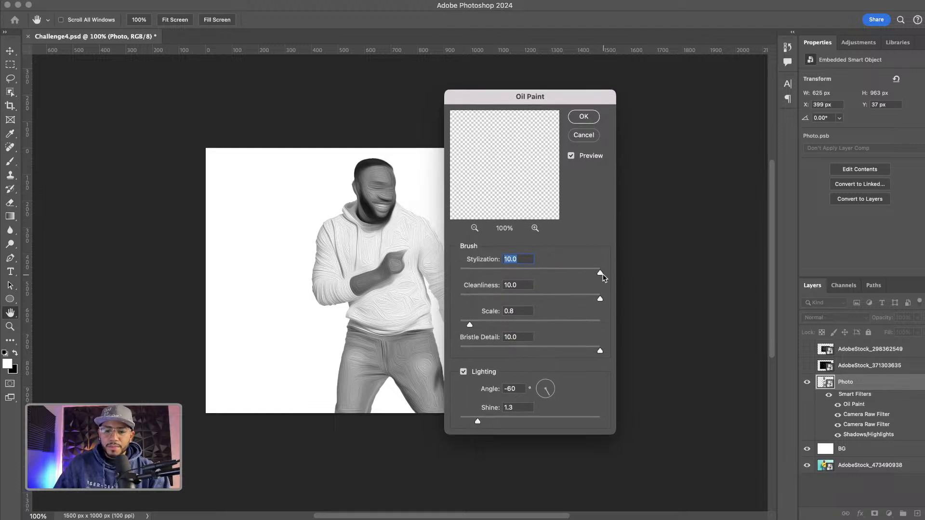
drag(601, 273, 536, 272)
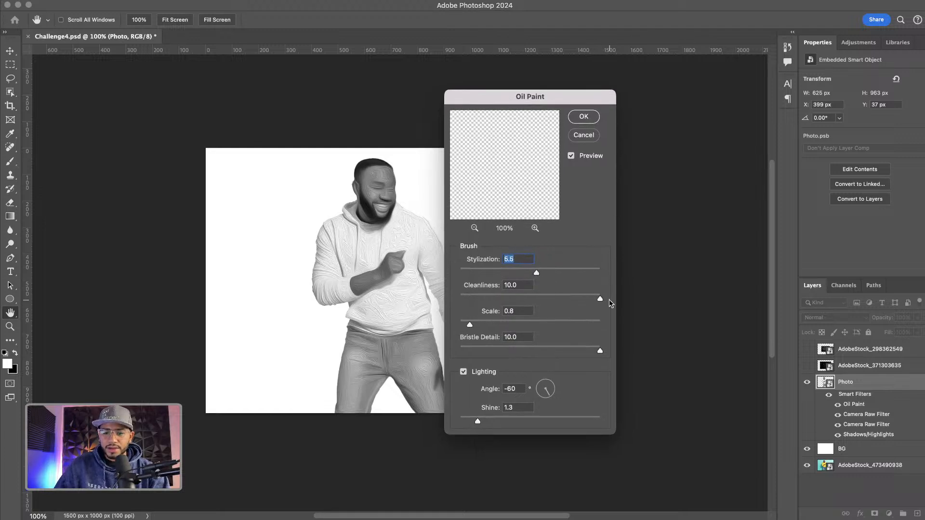
drag(600, 299, 526, 299)
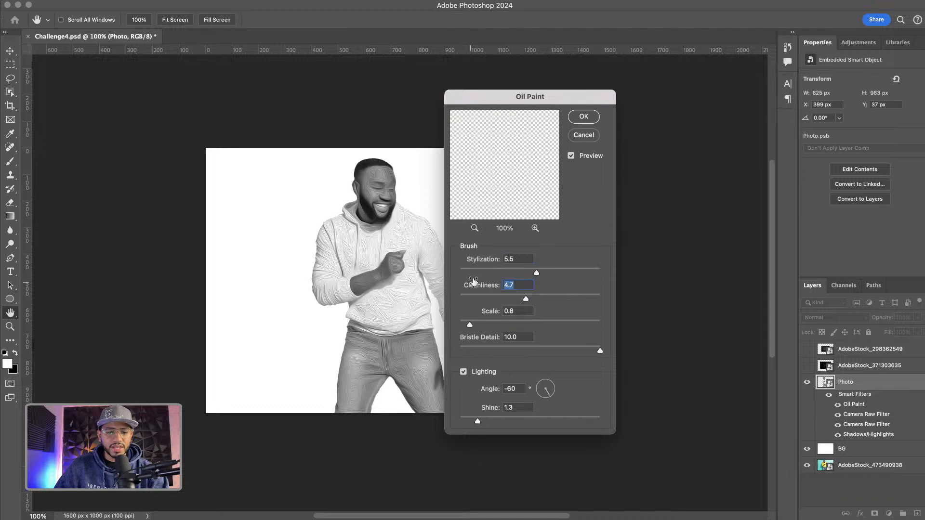
click(572, 155)
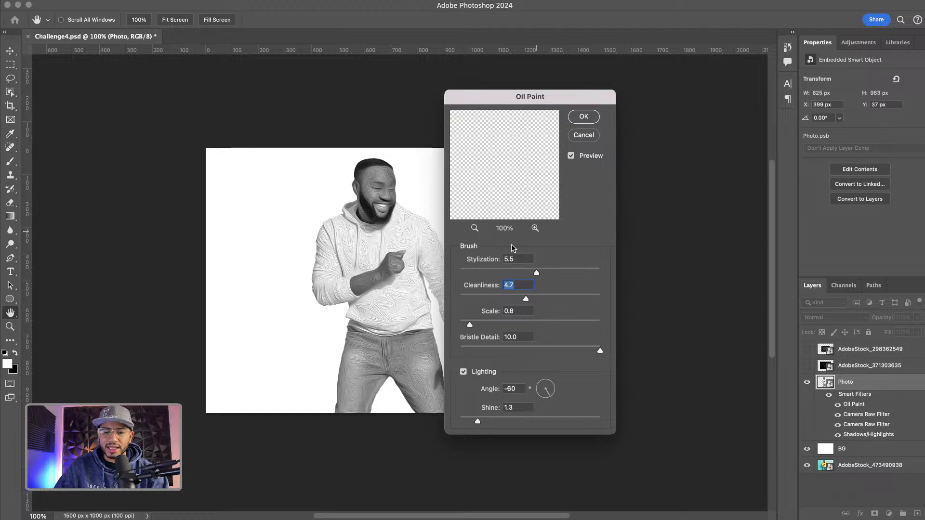
drag(536, 272, 663, 266)
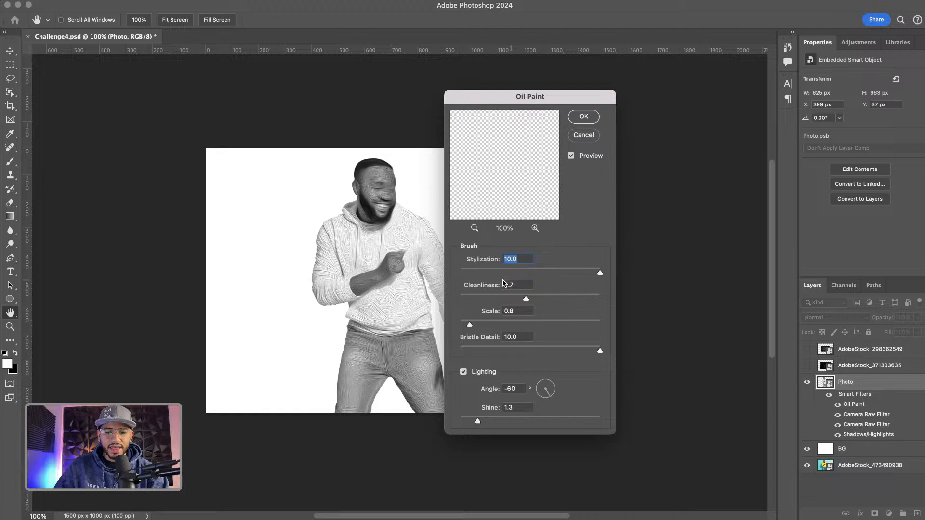
mouse_move(525, 297)
mouse_down()
mouse_move(686, 297)
mouse_move(677, 276)
mouse_up()
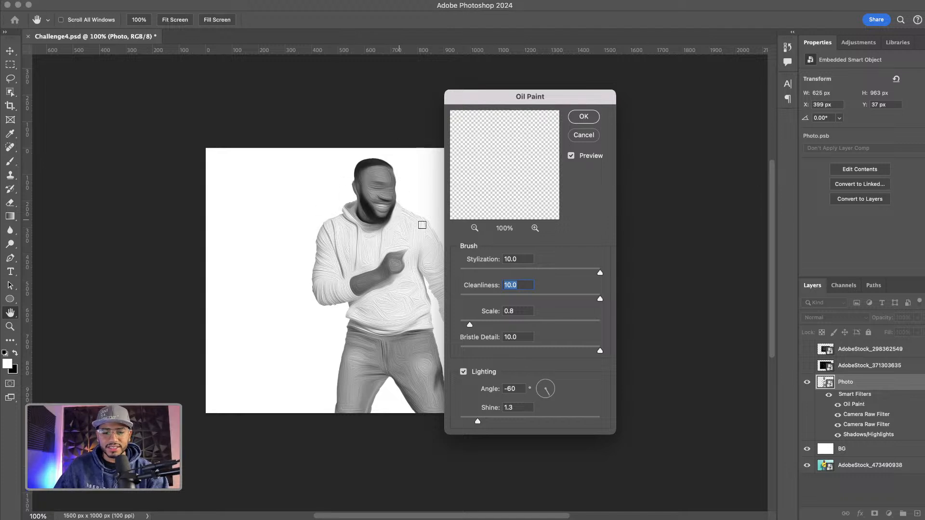
click(583, 117)
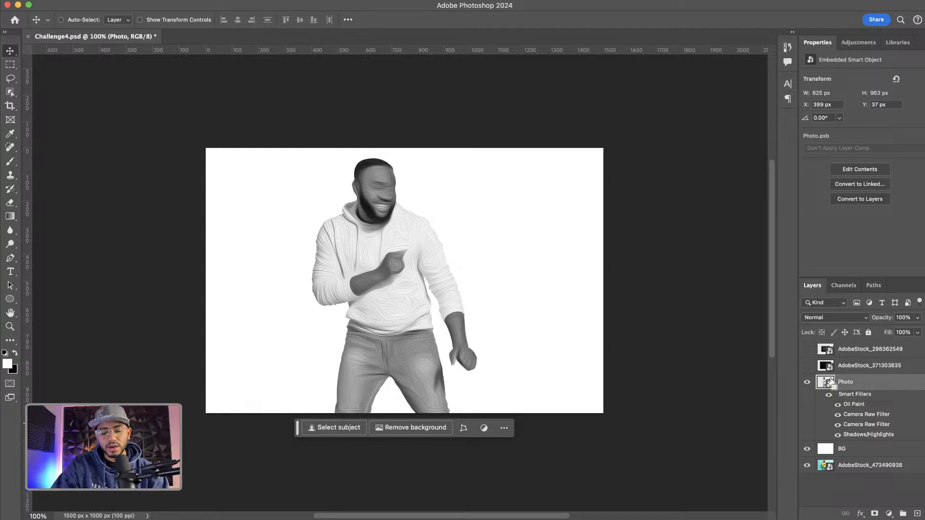
Duplicate the Photo layer twice and rename the top copy Lines
key(ctrl+j)
key(ctrl+j)
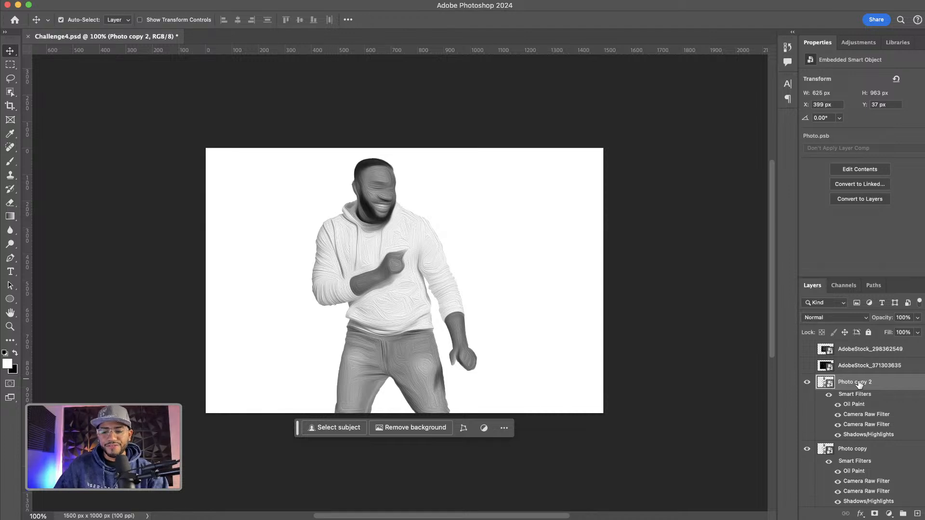
double_click(852, 383)
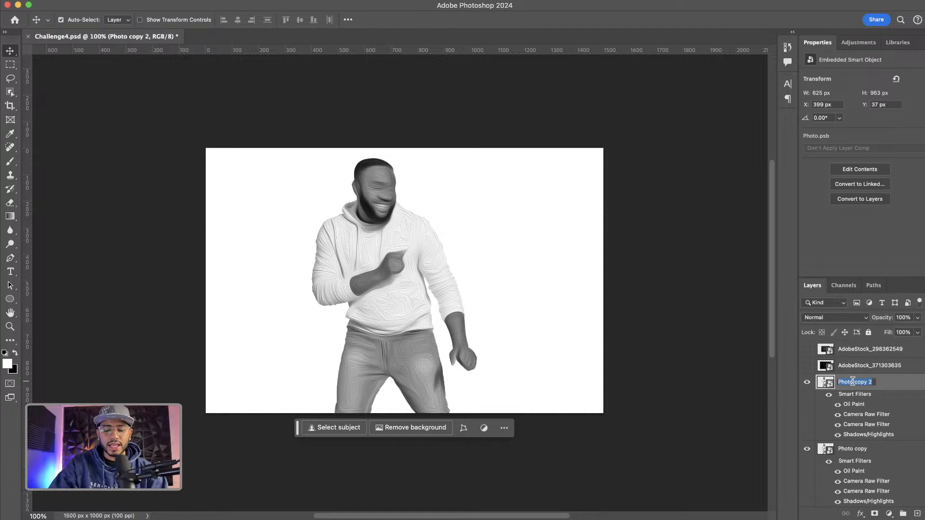
text(Lines)
key(Return)
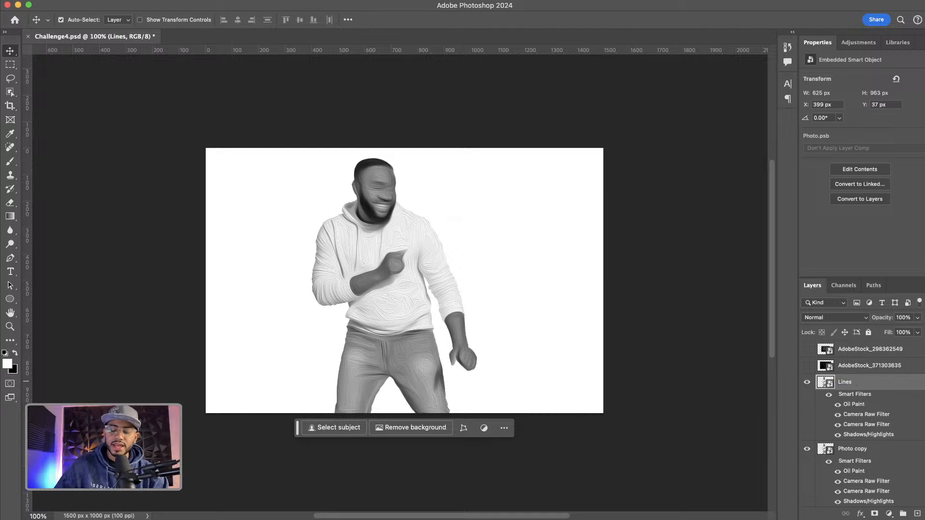
Hide the Lines layer and rename the remaining Photo copy to Grays
click(807, 382)
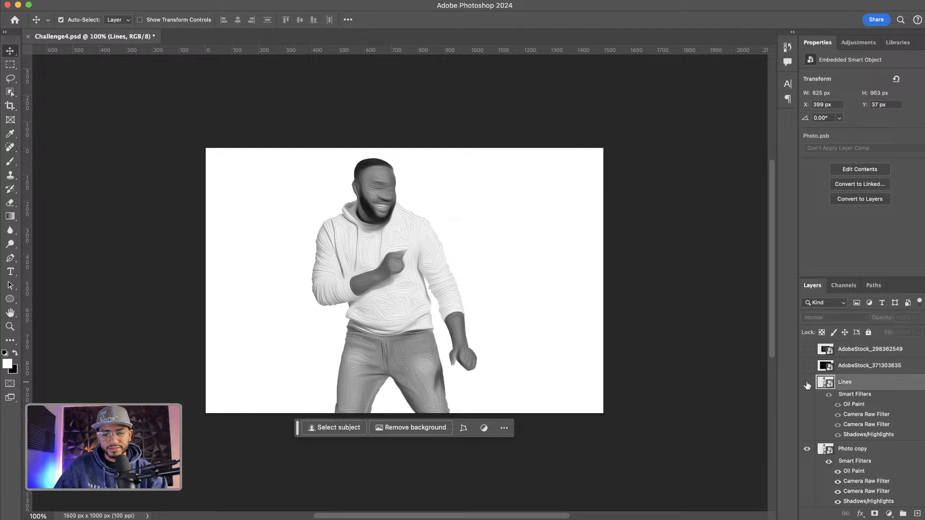
double_click(853, 448)
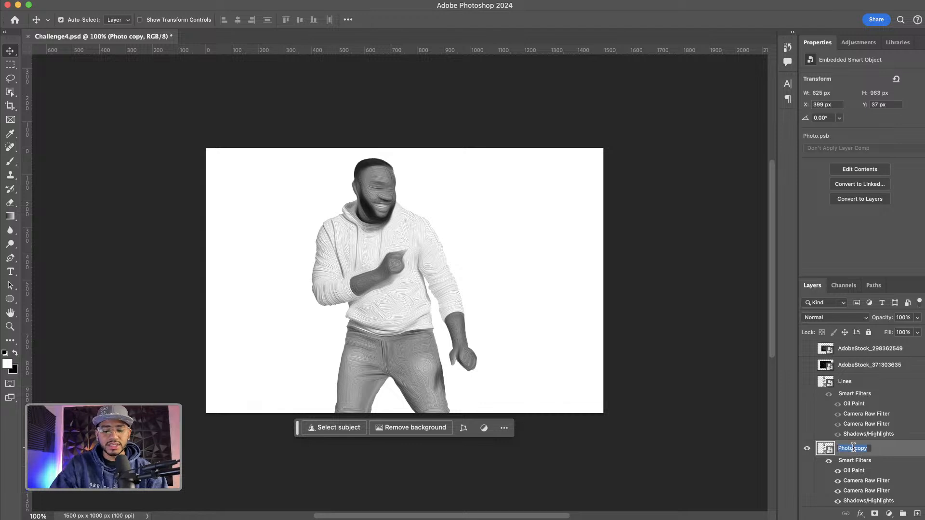
text(Grays)
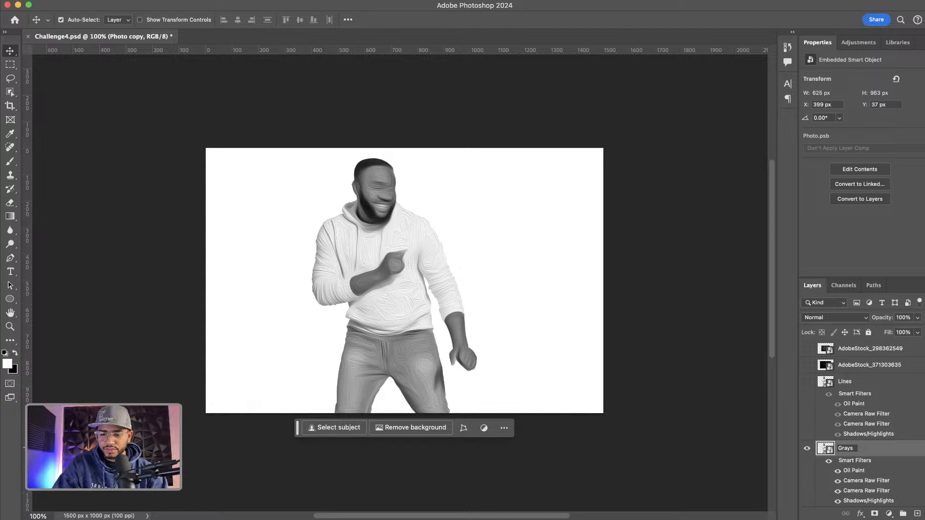
key(Return)
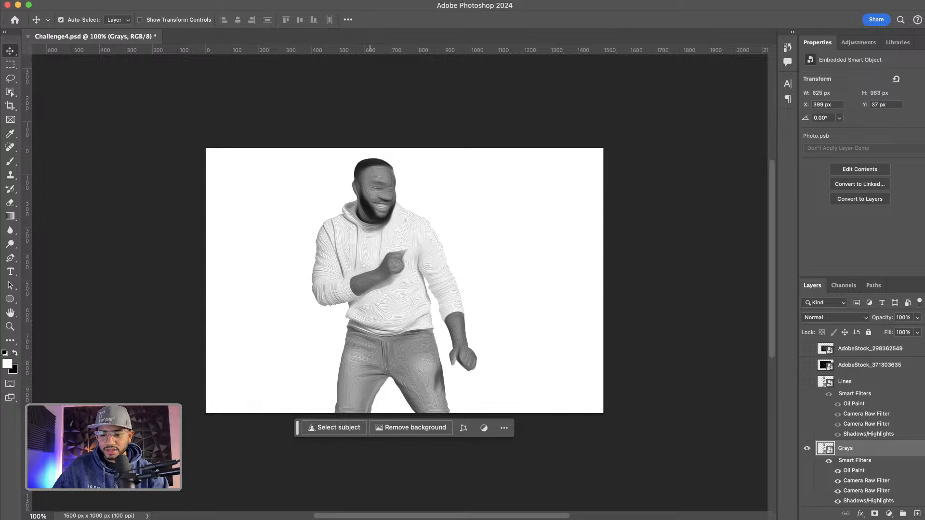
Apply a Threshold adjustment to the Grays layer with the threshold level set to 123
click(234, 0)
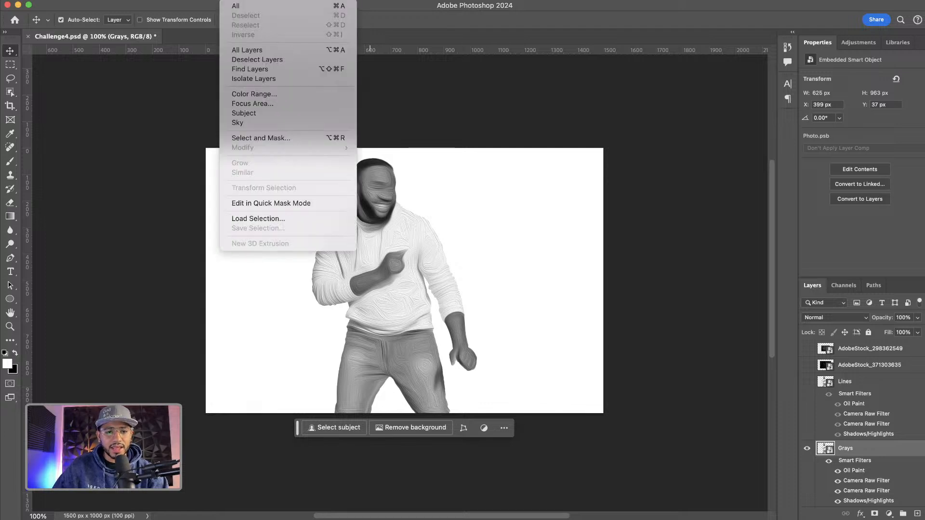
mouse_move(149, 1)
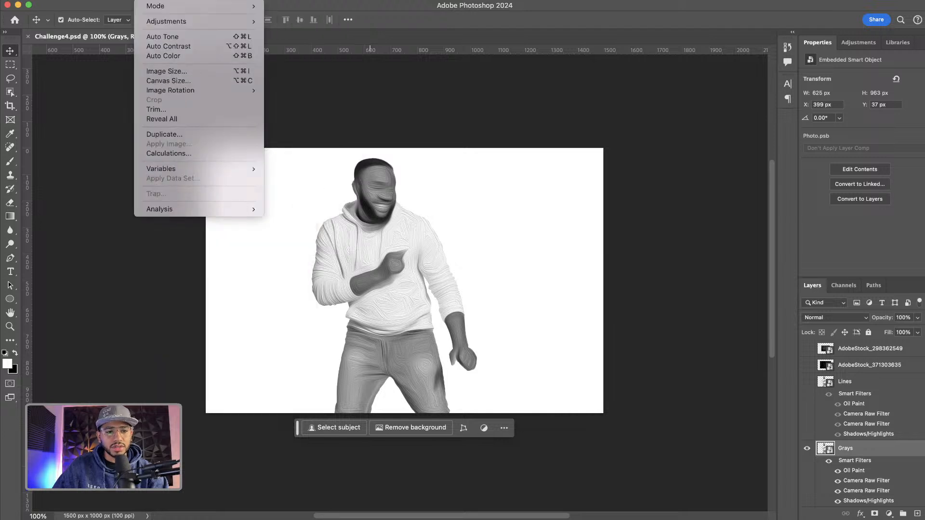
mouse_move(242, 22)
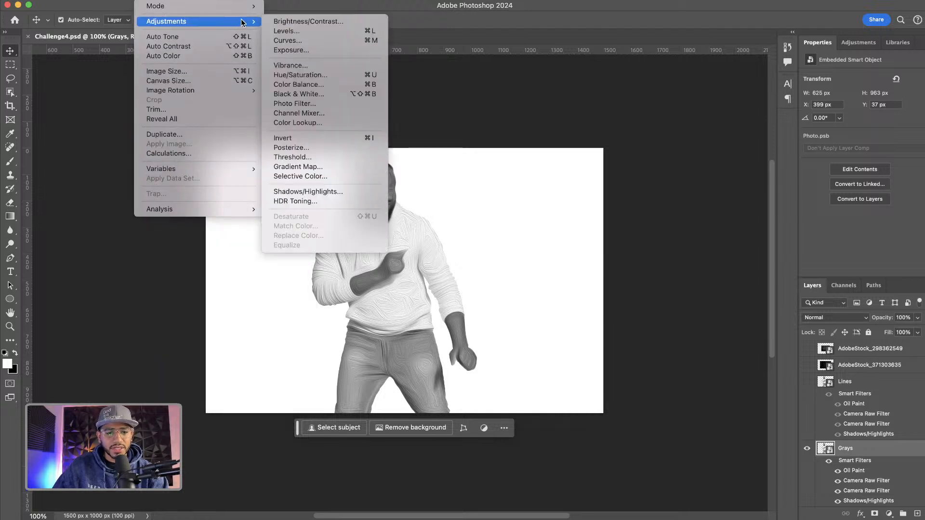
click(304, 159)
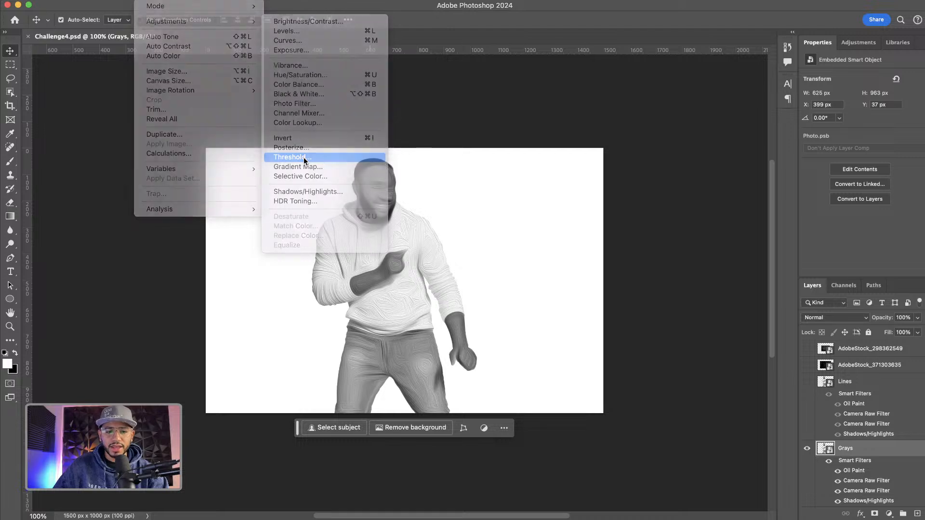
drag(439, 151, 564, 148)
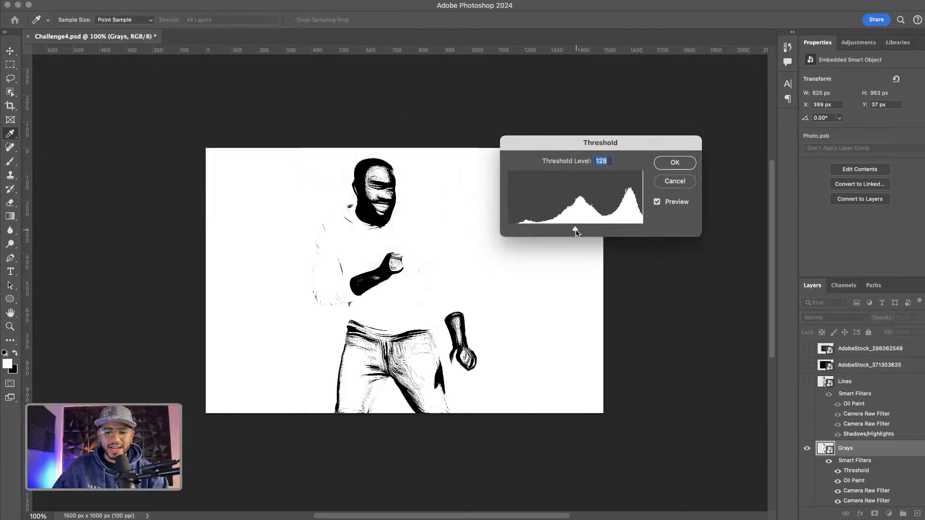
mouse_move(576, 232)
mouse_down()
mouse_move(549, 231)
mouse_move(592, 233)
mouse_move(571, 229)
mouse_up()
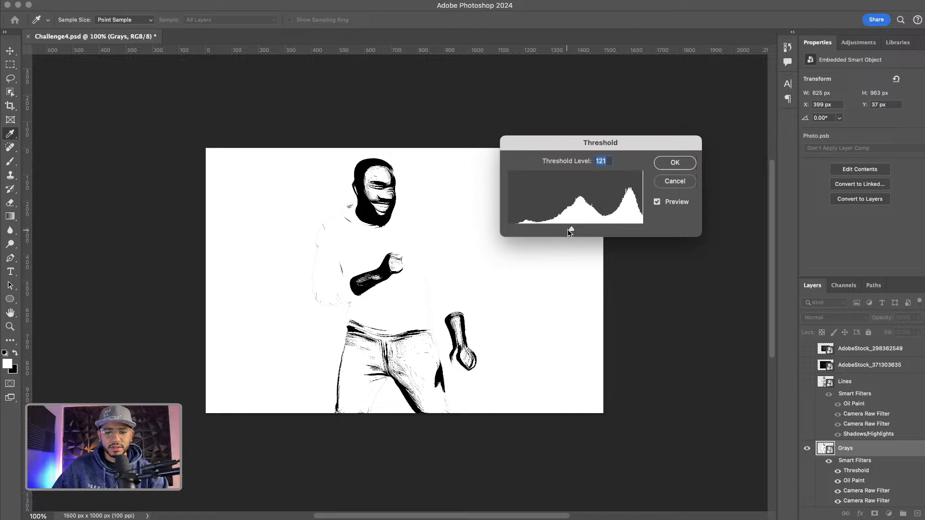
mouse_move(572, 228)
mouse_down()
mouse_move(581, 229)
mouse_move(572, 230)
mouse_up()
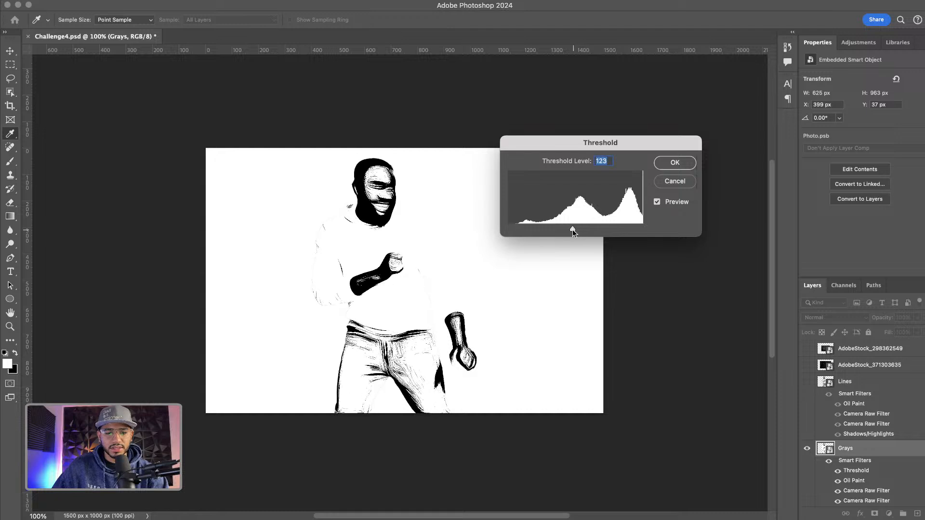
click(674, 164)
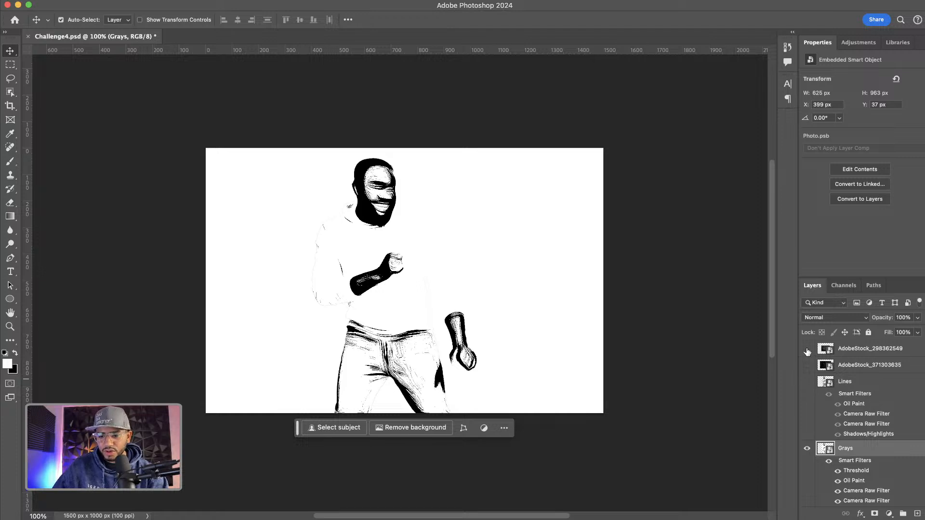
Select the AdobeStock_298362549 texture layer and make it visible
click(865, 351)
click(851, 365)
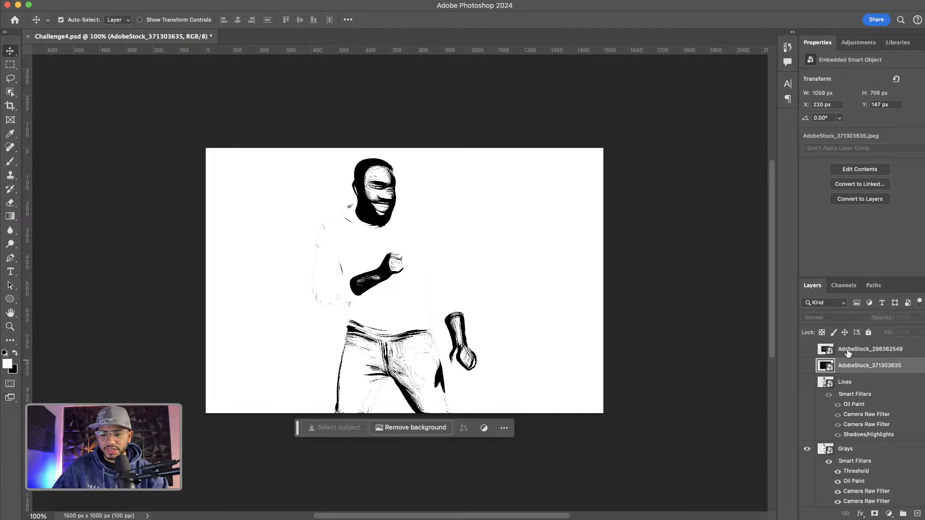
click(848, 351)
click(807, 350)
click(808, 350)
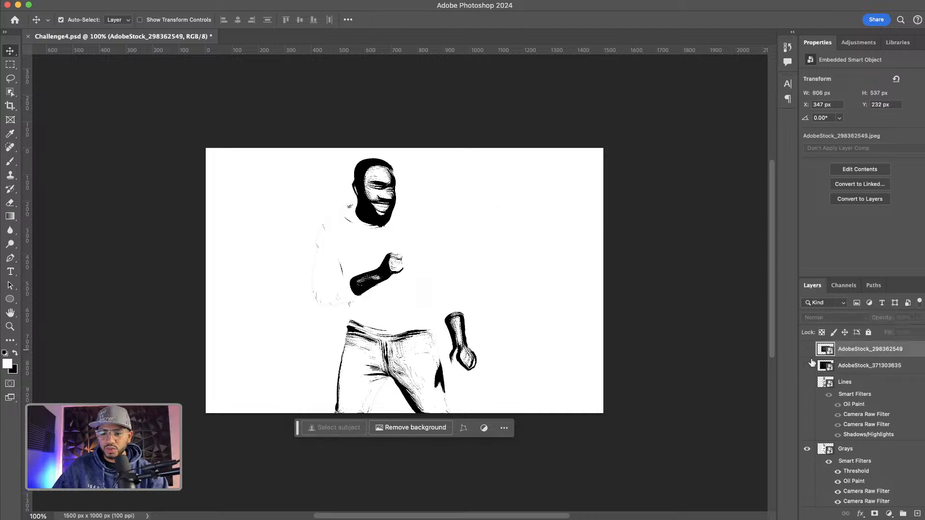
click(809, 366)
click(810, 366)
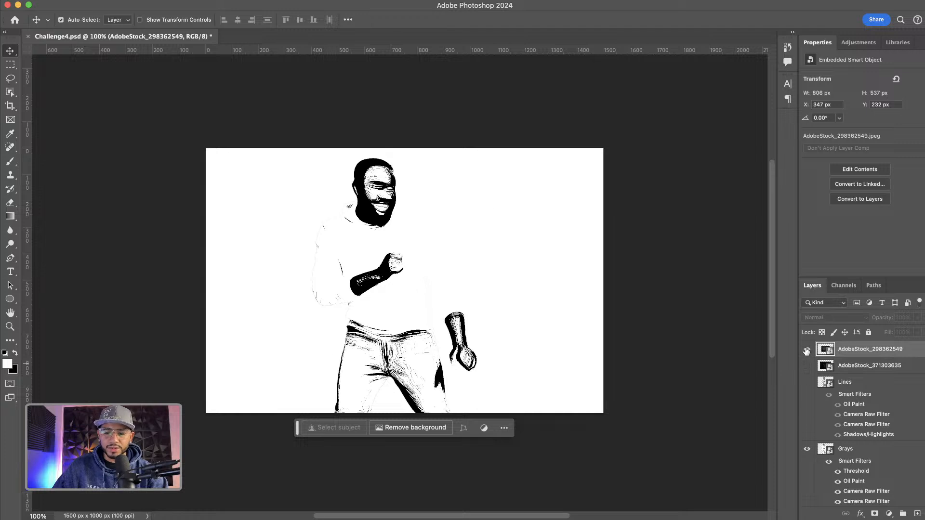
click(806, 351)
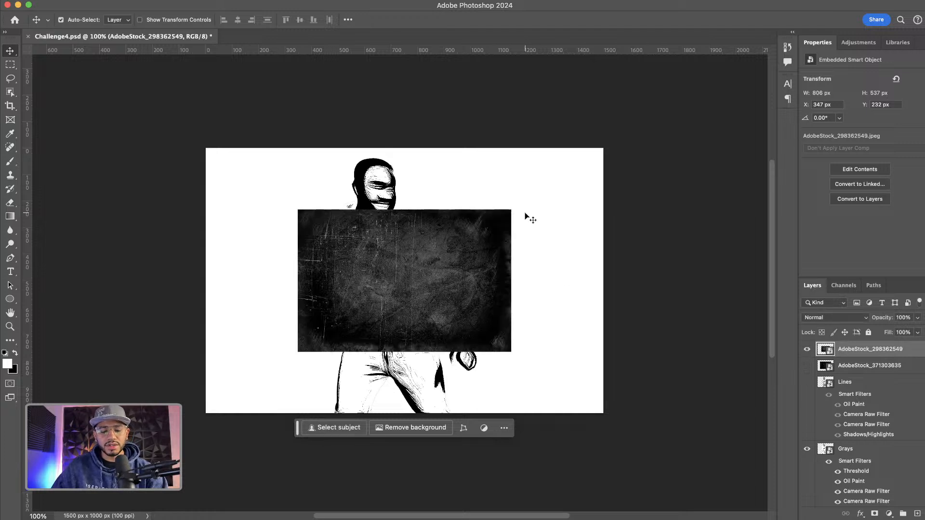
Rotate the texture -90°, scale it to about 78% to span the canvas height, and move it just above Grays
key(super+t)
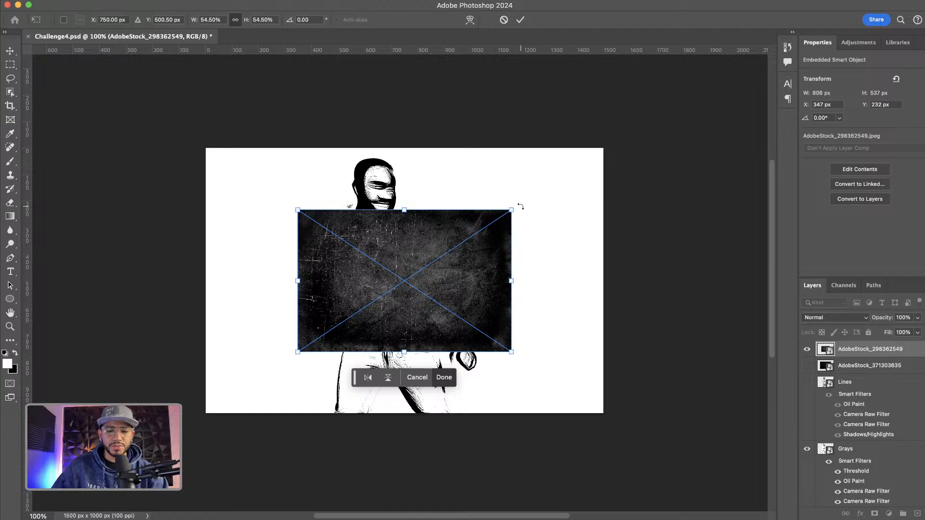
drag(520, 207, 330, 164)
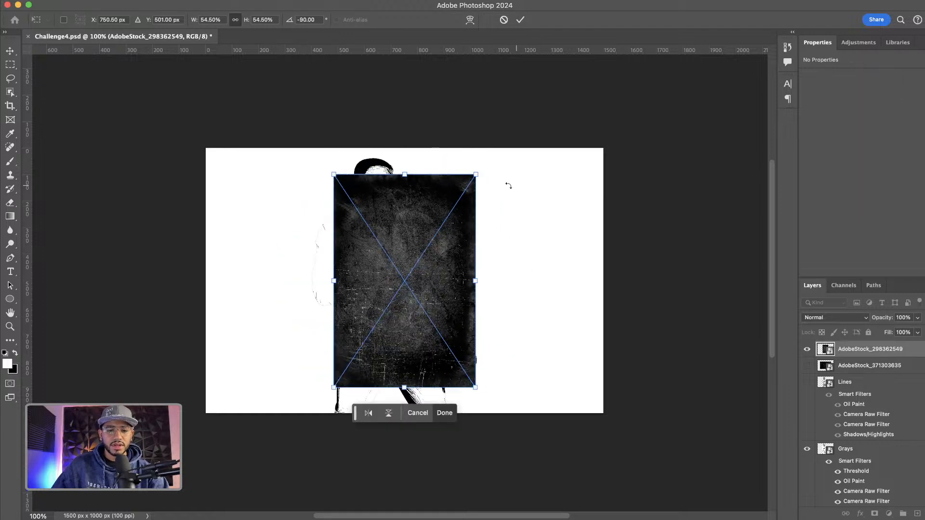
drag(477, 176, 507, 128)
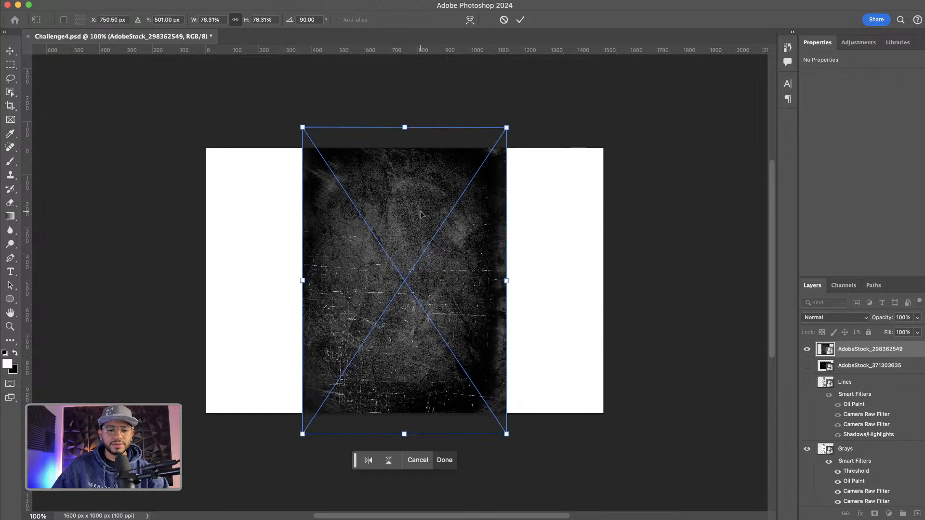
mouse_move(420, 211)
mouse_down()
mouse_move(401, 225)
mouse_move(412, 222)
mouse_up()
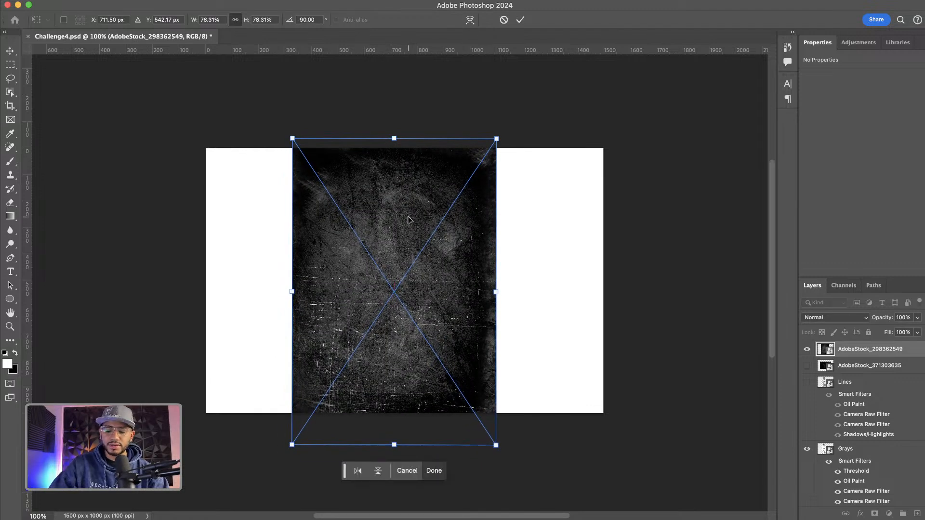
key(Return)
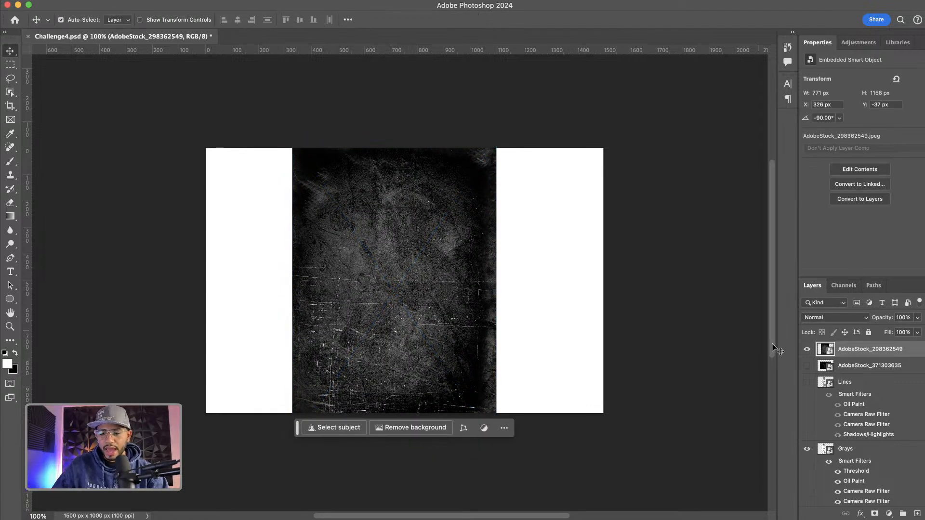
drag(823, 351, 851, 438)
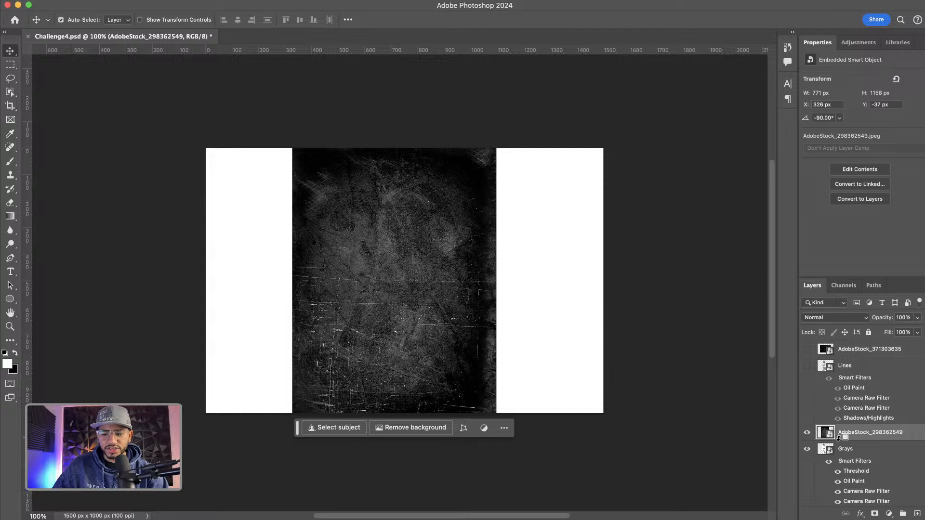
Clip the rotated texture layer to Grays and set its blend mode to Screen
alt+click(838, 437)
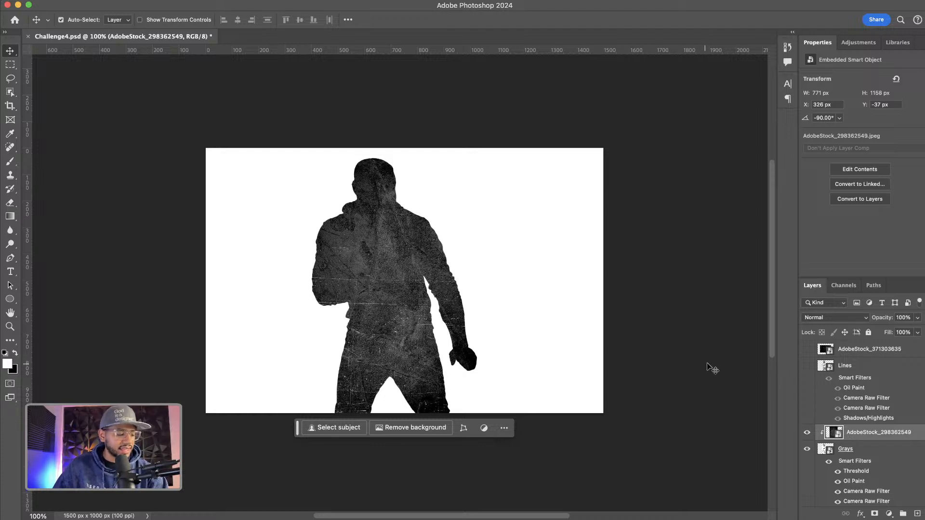
click(840, 319)
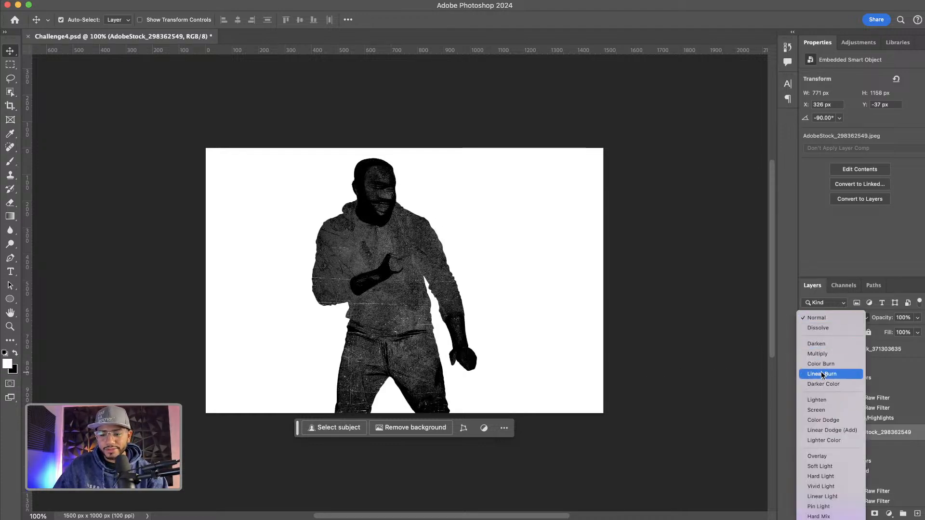
click(822, 410)
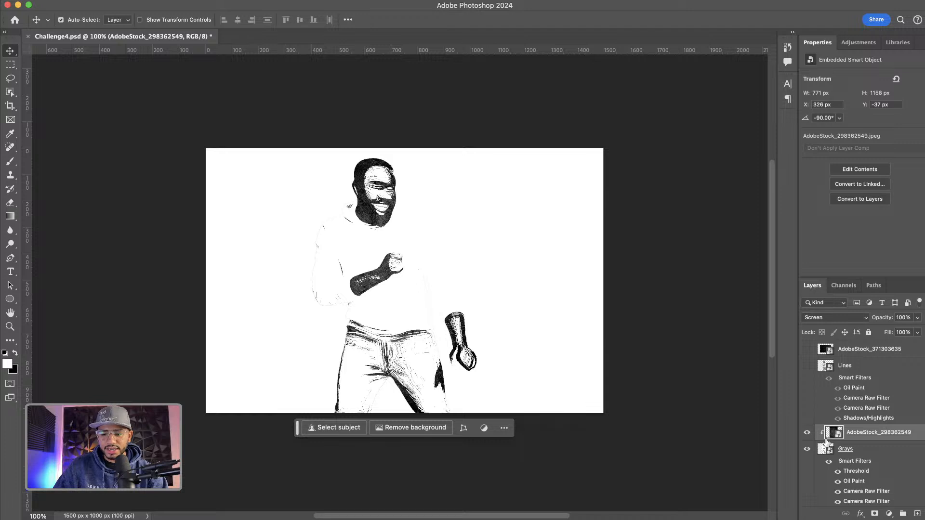
Set the Grays layer's blend mode to Multiply
click(856, 452)
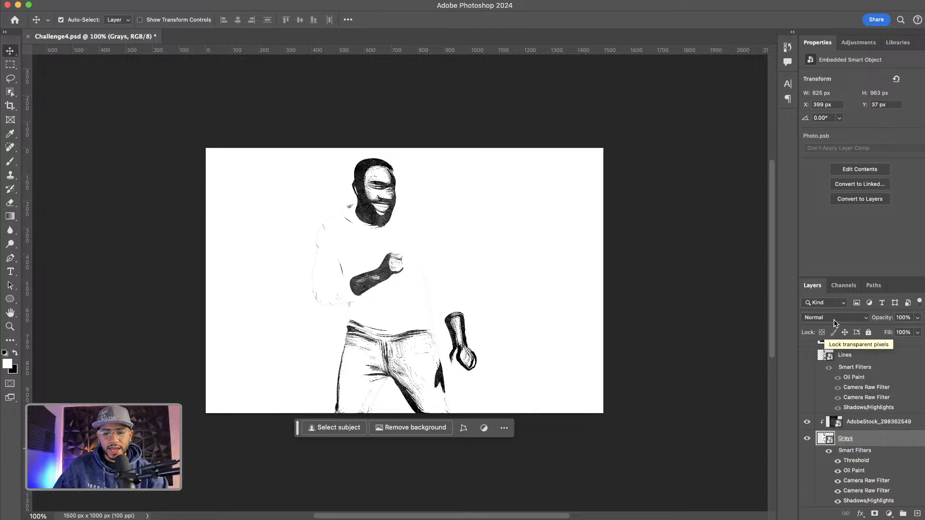
click(843, 423)
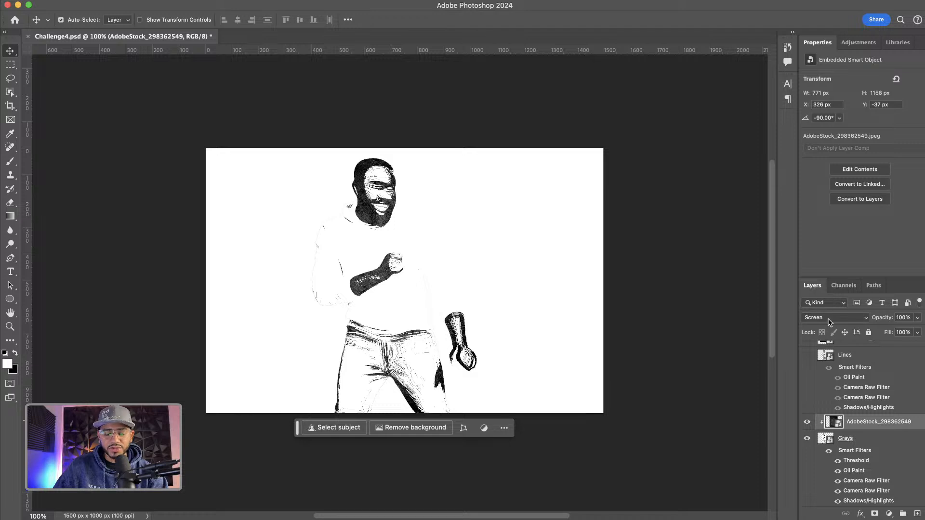
click(844, 438)
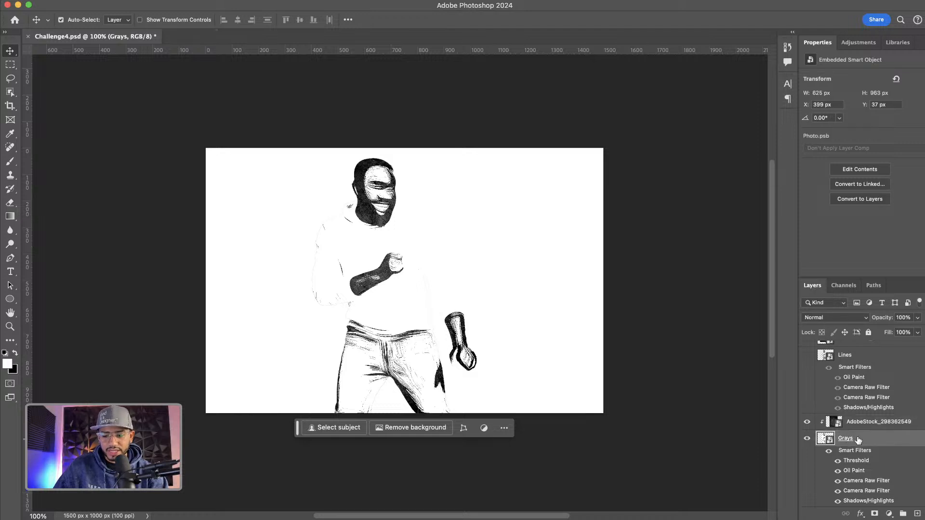
click(827, 319)
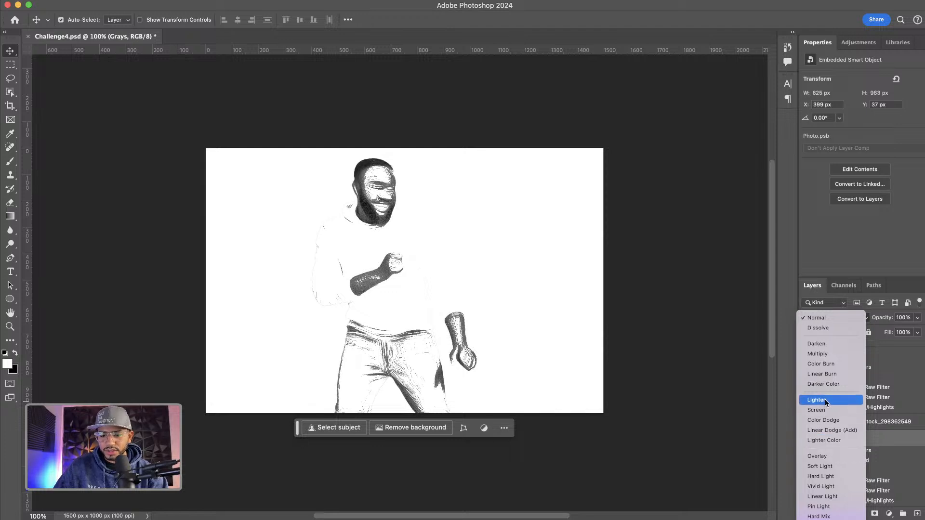
click(819, 355)
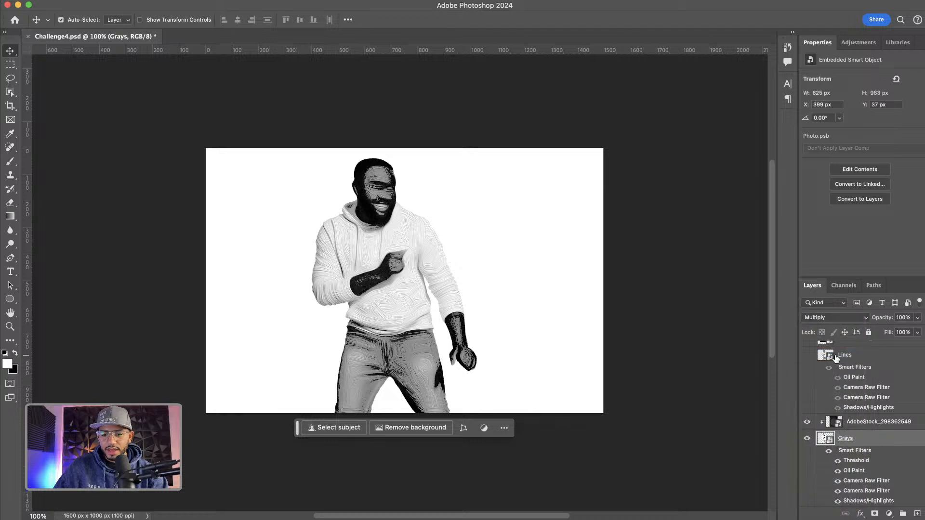
Make the Lines layer visible again and select it
scroll(864, 437, up, 1)
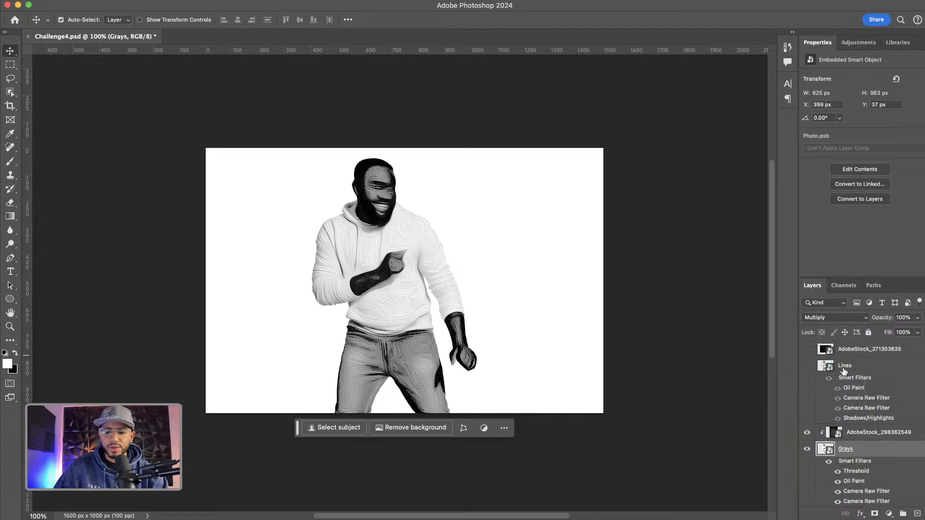
click(805, 366)
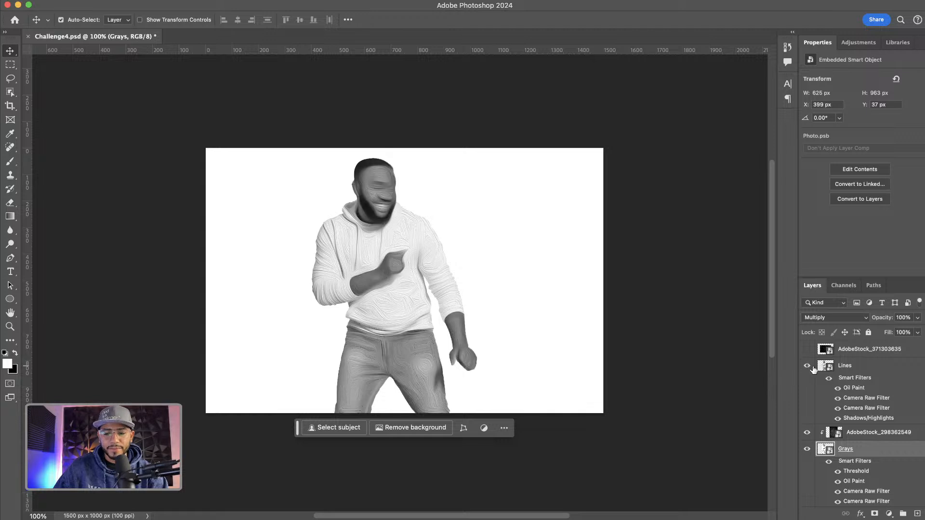
click(845, 367)
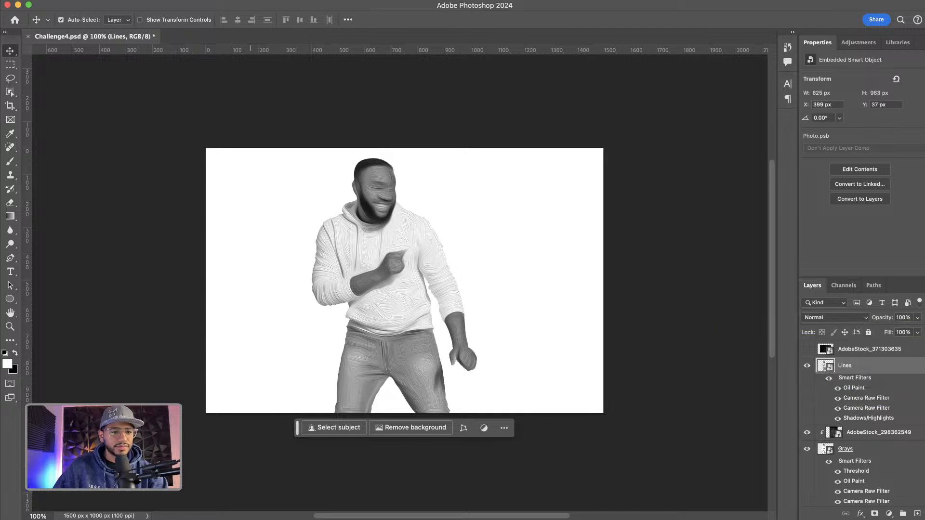
Apply a High Pass smart filter to the Lines layer with a radius of 1.9 pixels
click(235, 0)
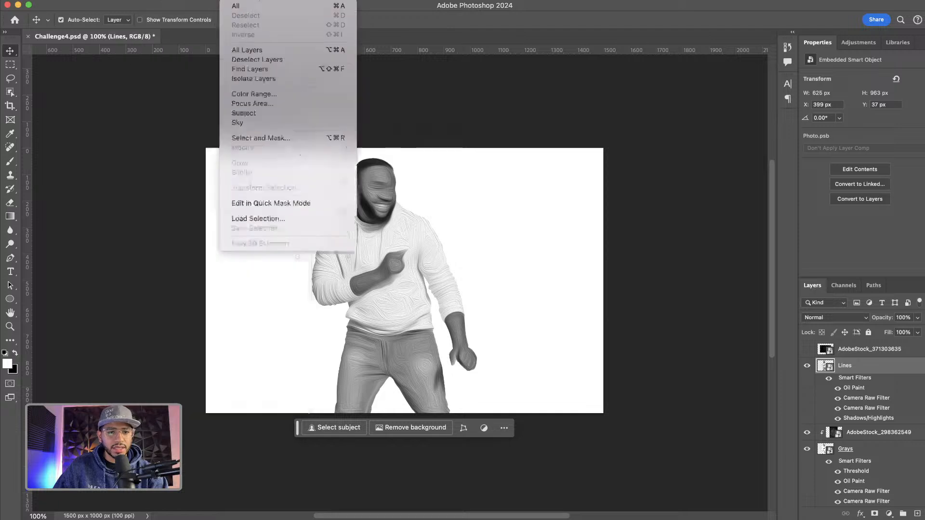
mouse_move(263, 0)
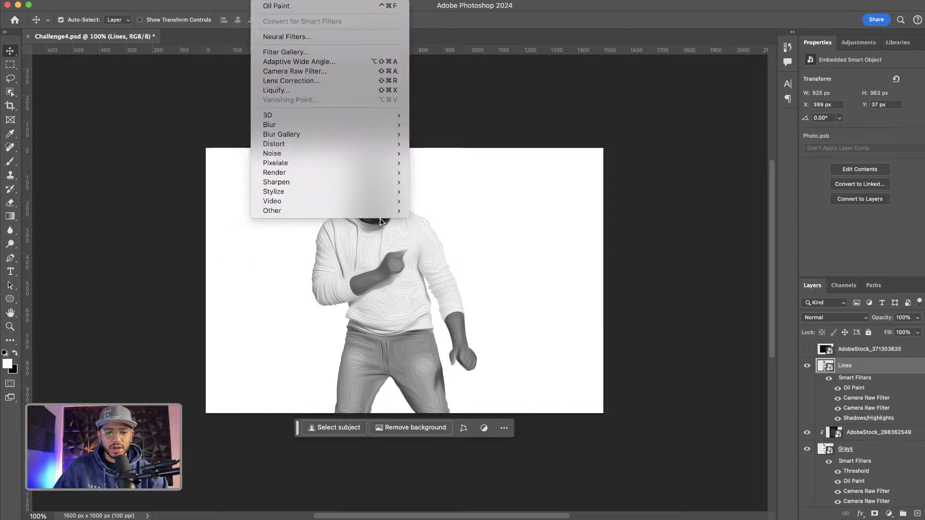
mouse_move(391, 212)
click(423, 220)
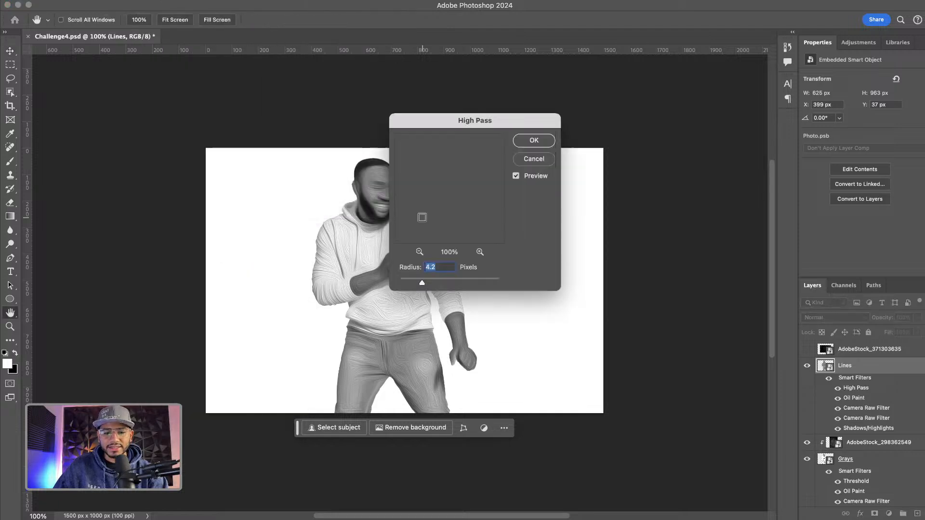
drag(438, 120, 610, 129)
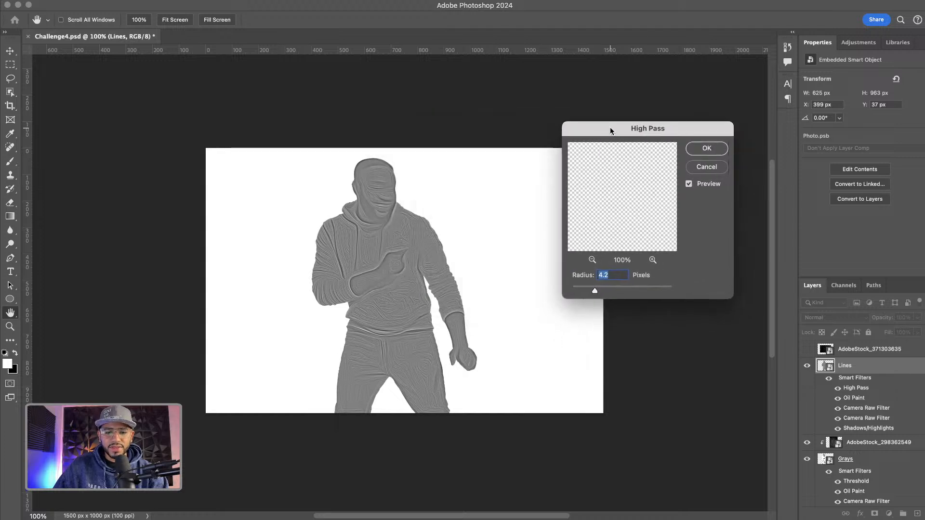
mouse_move(594, 290)
mouse_down()
mouse_move(606, 291)
mouse_move(586, 291)
mouse_up()
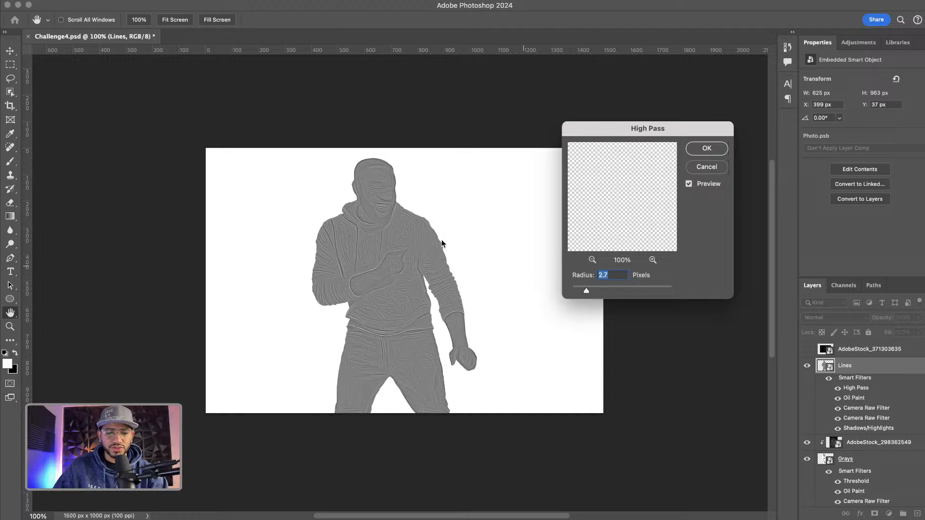
key(alt)
ctrl+click(414, 242)
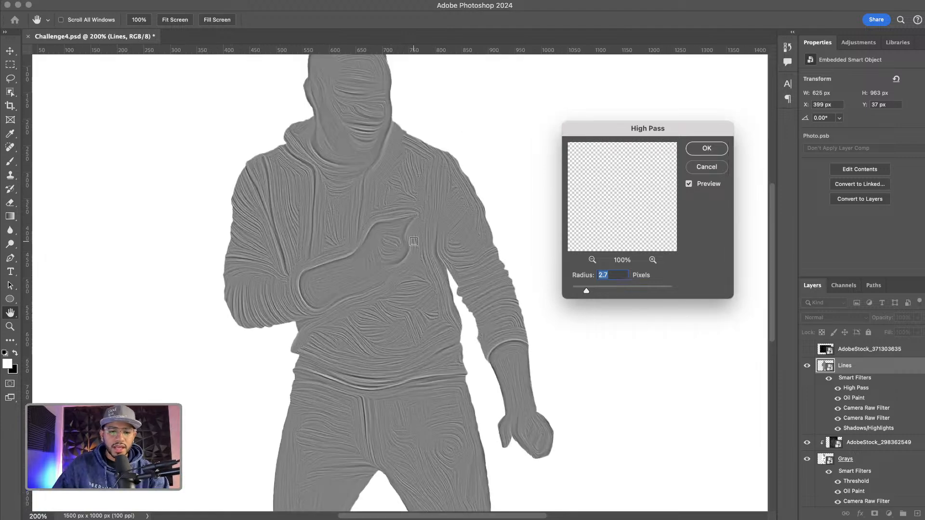
mouse_move(585, 291)
mouse_down()
mouse_move(596, 291)
mouse_move(577, 291)
mouse_up()
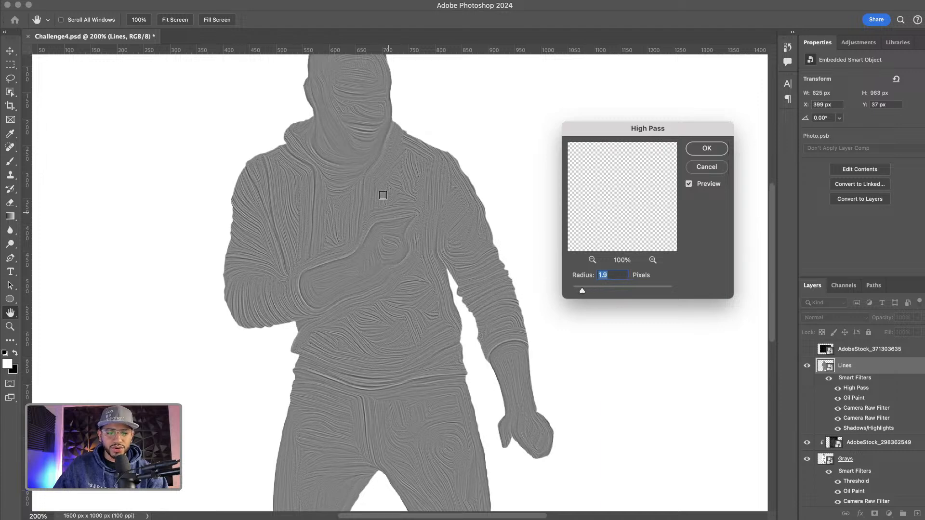
click(706, 148)
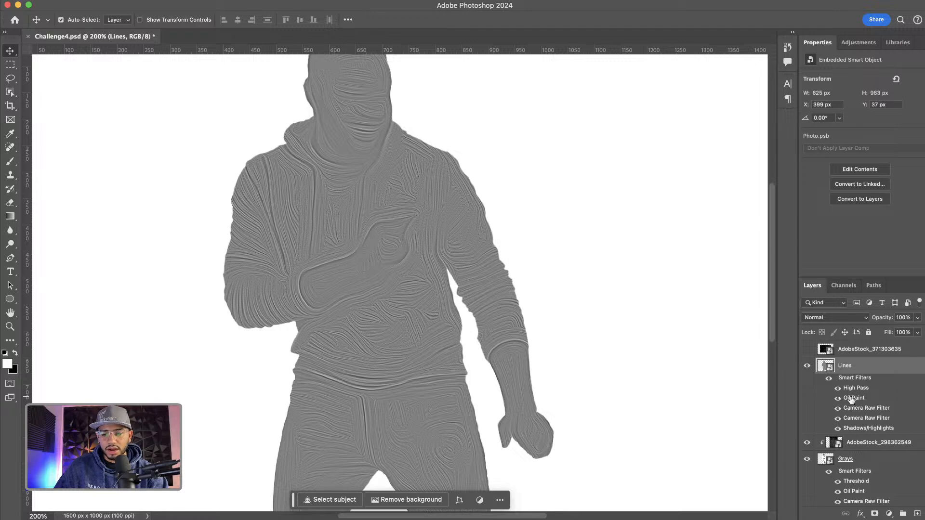
Delete the Oil Paint smart filter from Lines and apply a Threshold at level 127
mouse_move(851, 398)
mouse_down()
mouse_move(889, 409)
mouse_move(921, 485)
mouse_move(917, 513)
mouse_up()
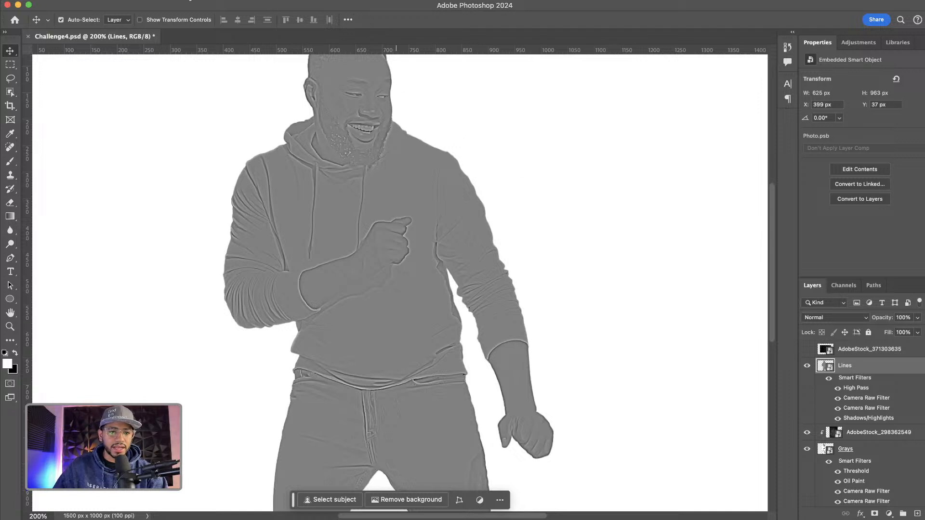
click(146, 0)
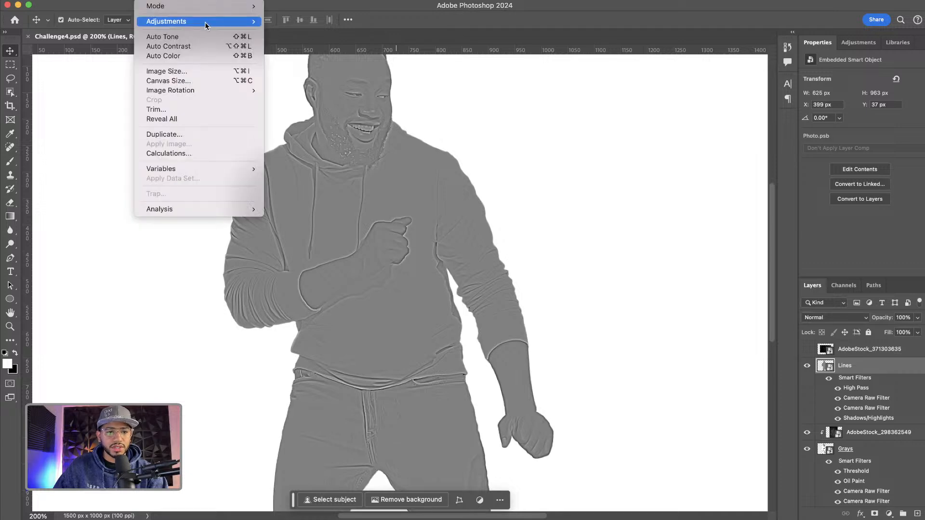
mouse_move(204, 23)
click(341, 157)
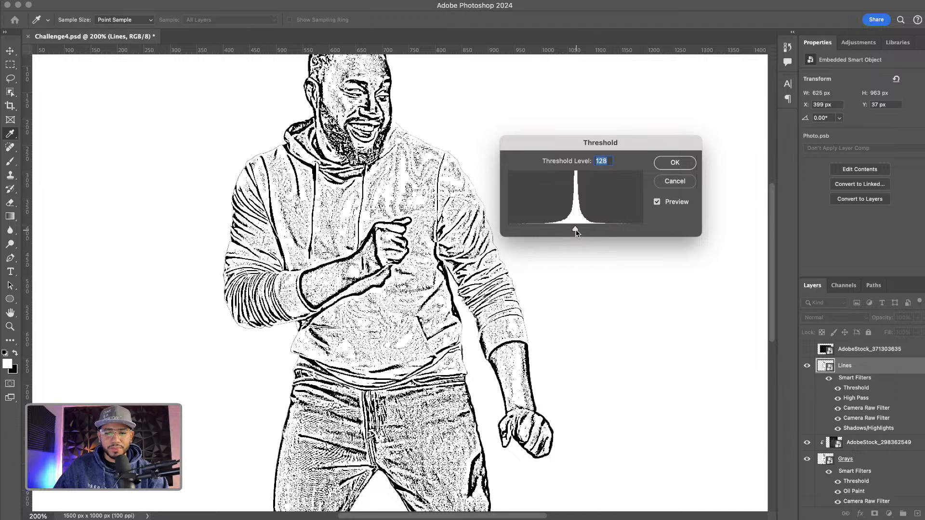
mouse_move(575, 230)
mouse_down()
mouse_move(566, 230)
mouse_move(575, 229)
mouse_up()
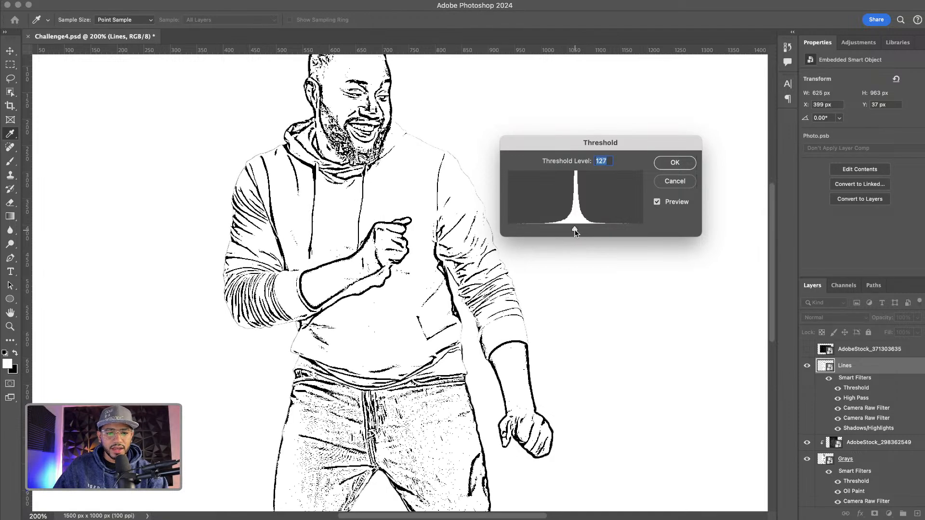
click(667, 166)
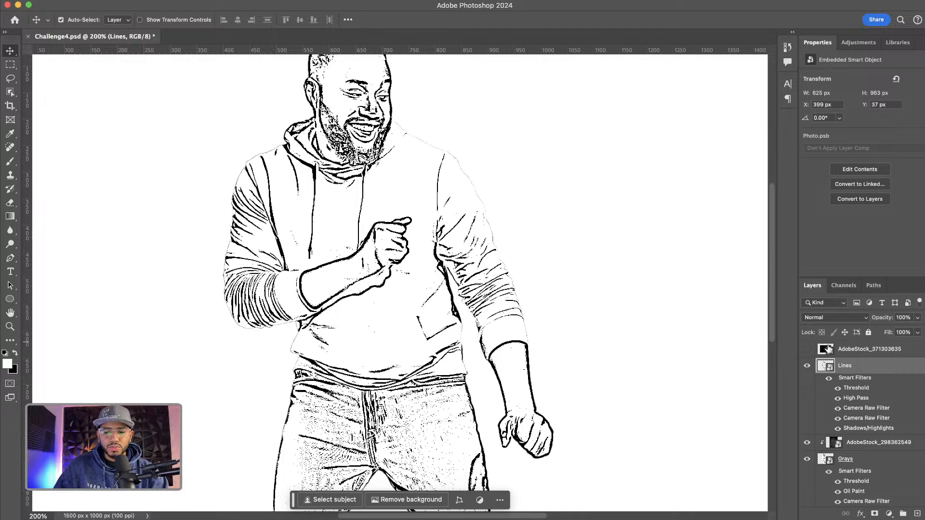
Set the Lines layer's blend mode to Multiply and move High Pass above Threshold in its filter stack
click(830, 318)
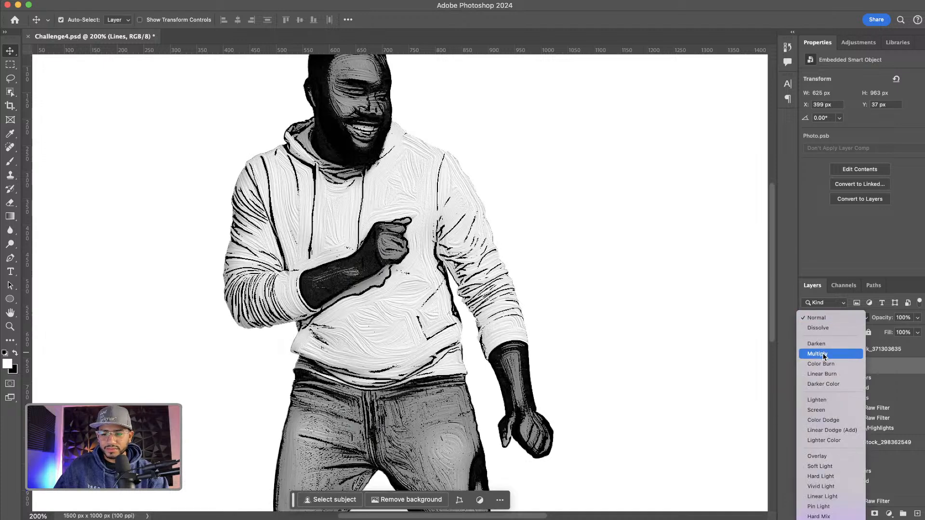
click(824, 355)
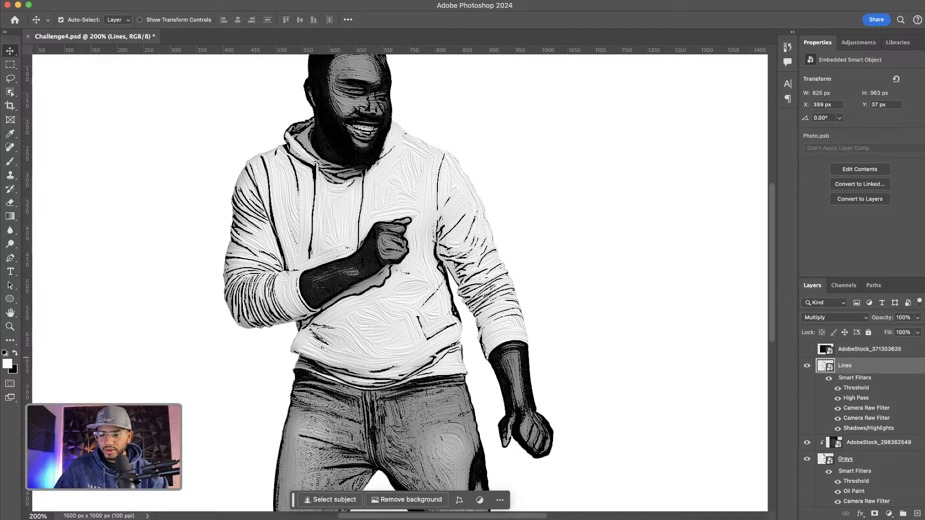
click(923, 366)
click(924, 365)
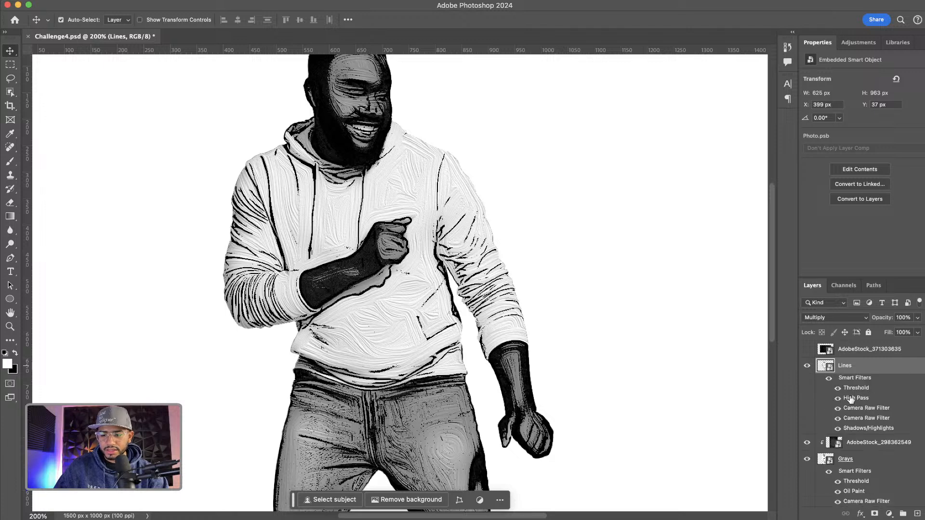
drag(856, 400, 852, 386)
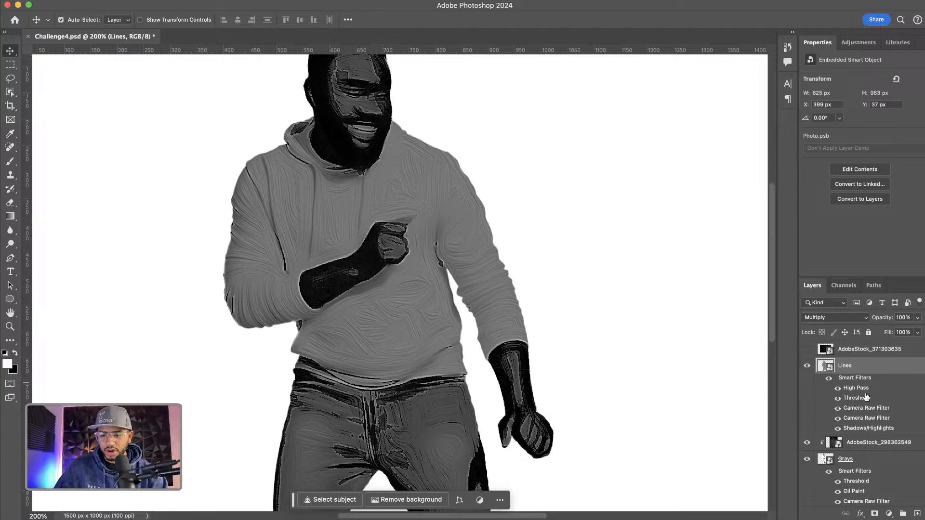
key(super+minus)
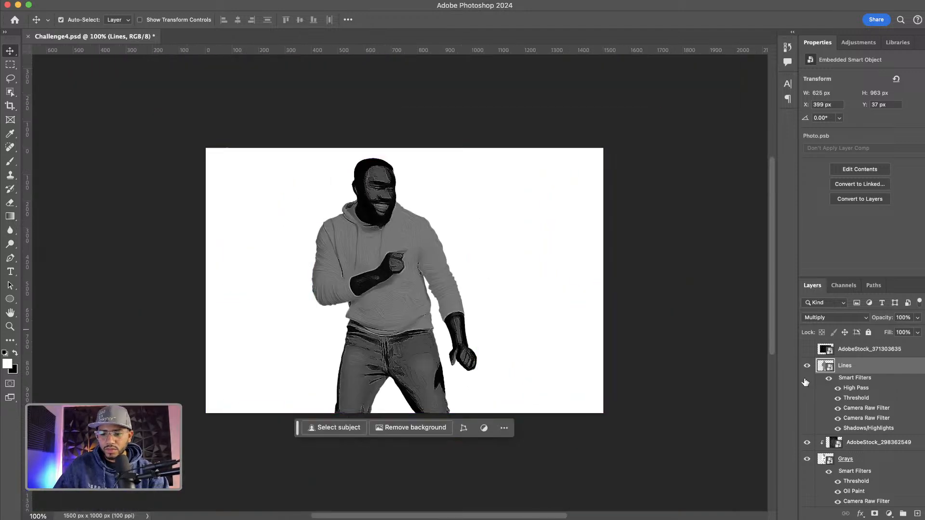
Toggle the Lines layer's High Pass and Threshold filters on and off to compare their effect
click(838, 388)
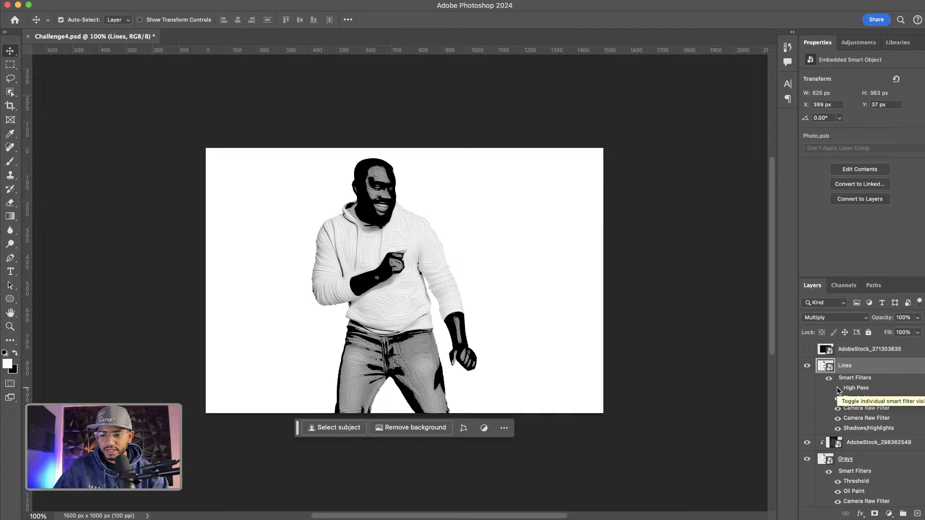
click(838, 399)
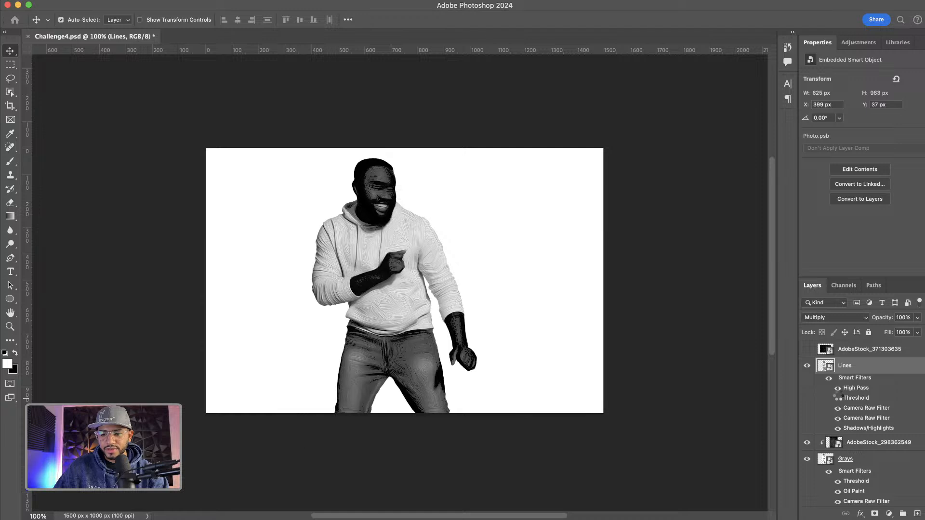
click(839, 398)
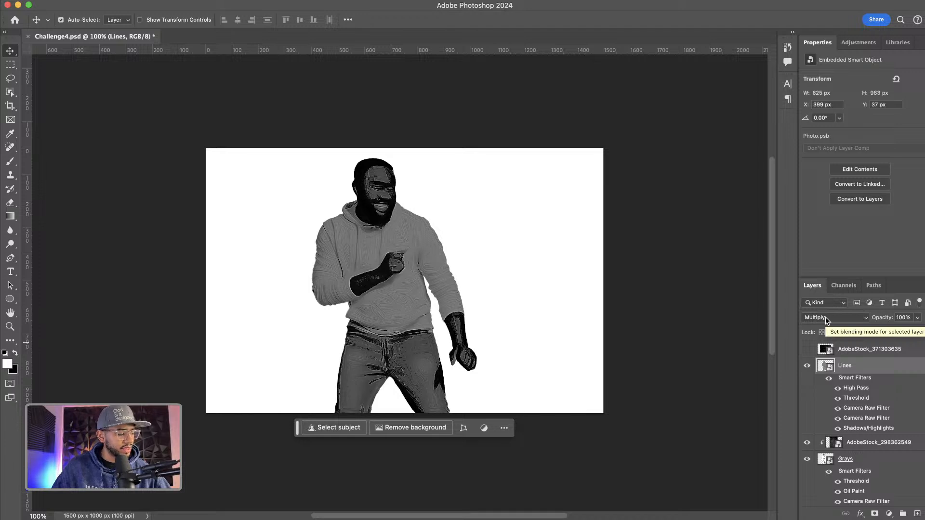
click(837, 396)
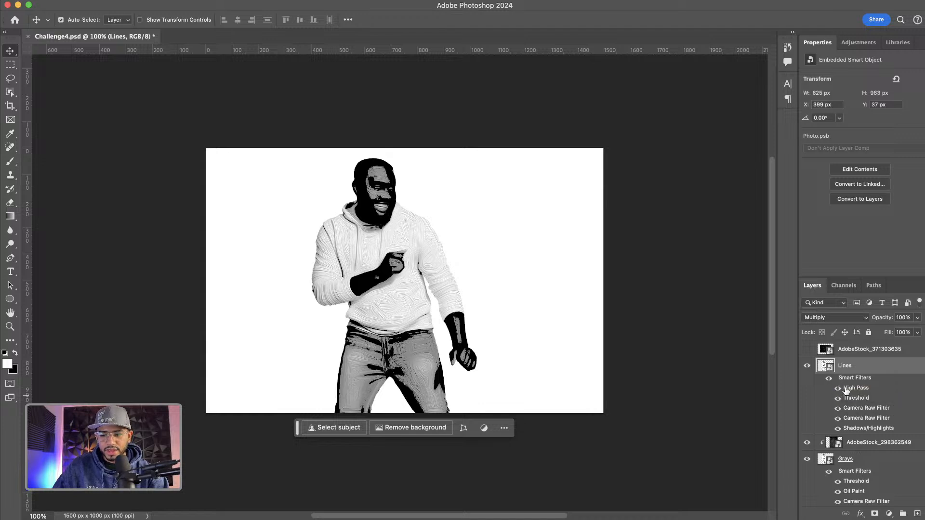
click(844, 388)
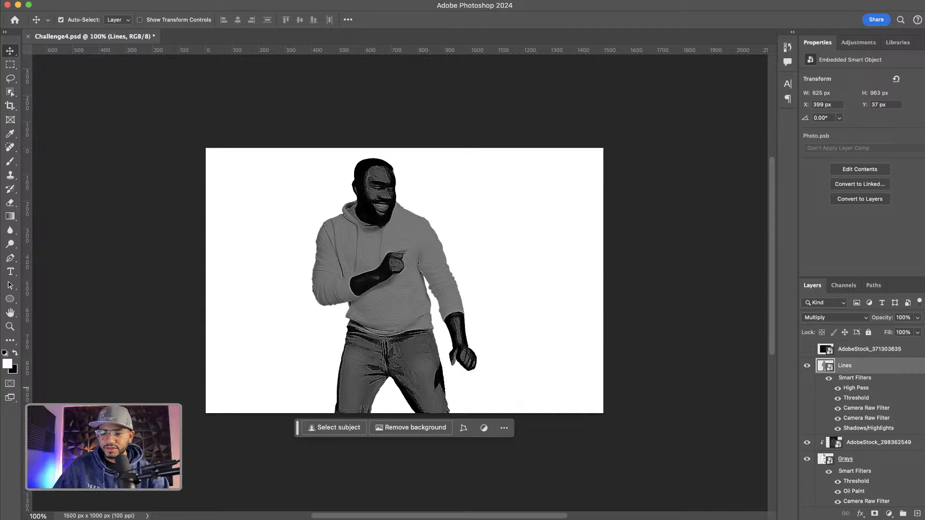
click(924, 365)
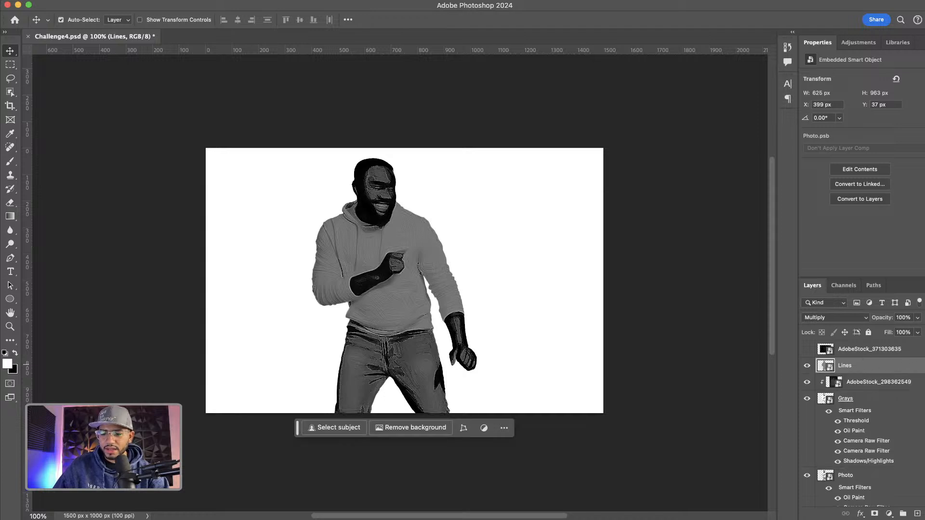
Collapse the other layers' filter lists and turn off the High Pass smart filter on the Lines layer
click(923, 398)
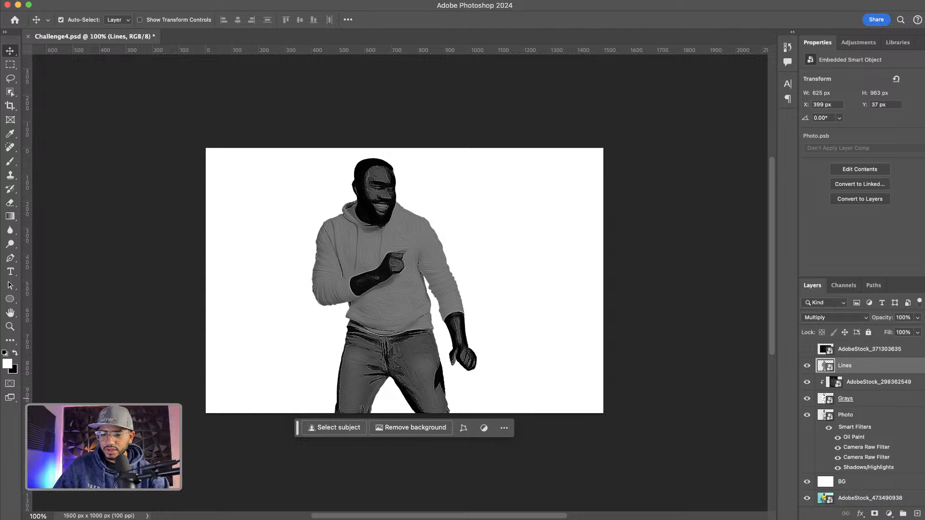
click(924, 415)
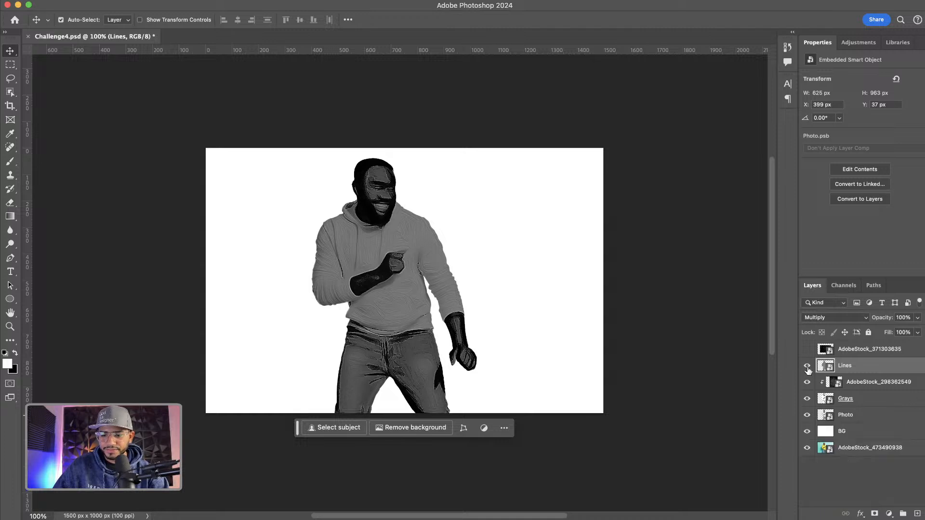
click(924, 365)
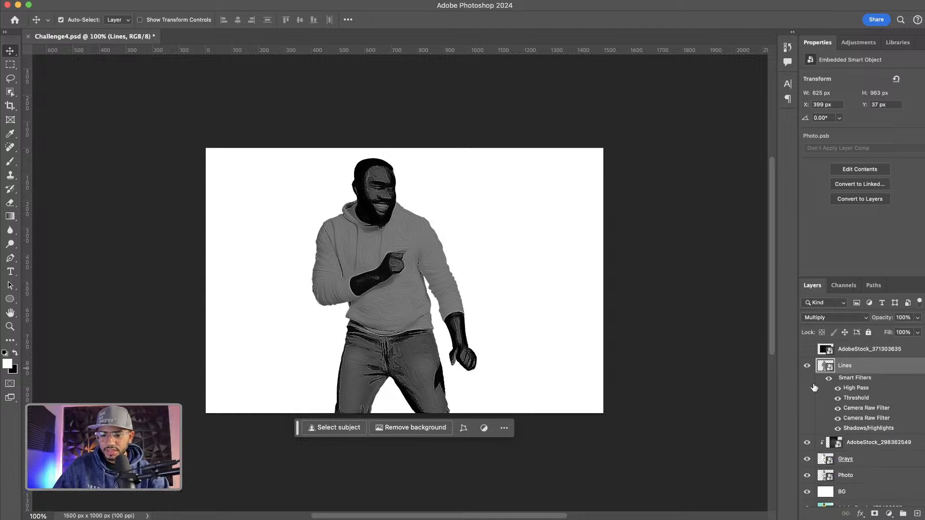
click(837, 388)
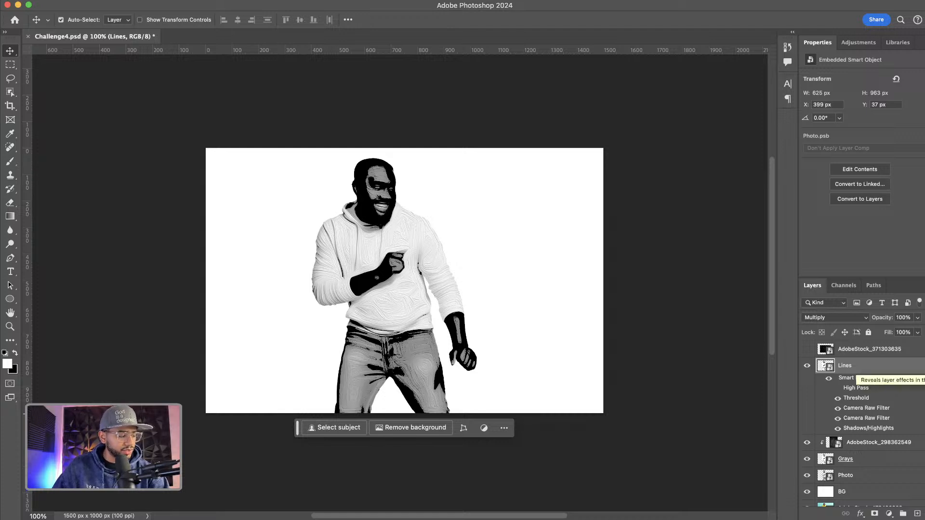
click(923, 366)
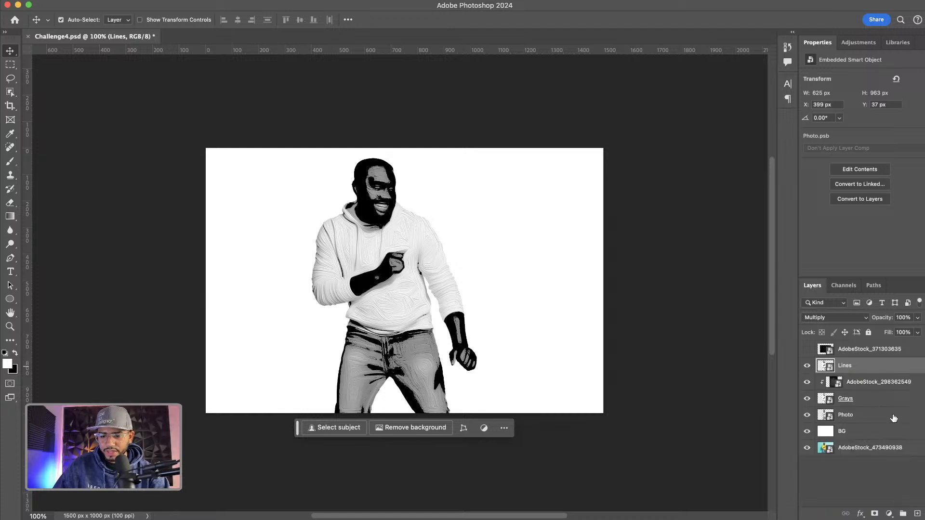
Group the Lines, AdobeStock_298362549, Grays and Photo layers and name the group Photo
shift+click(851, 416)
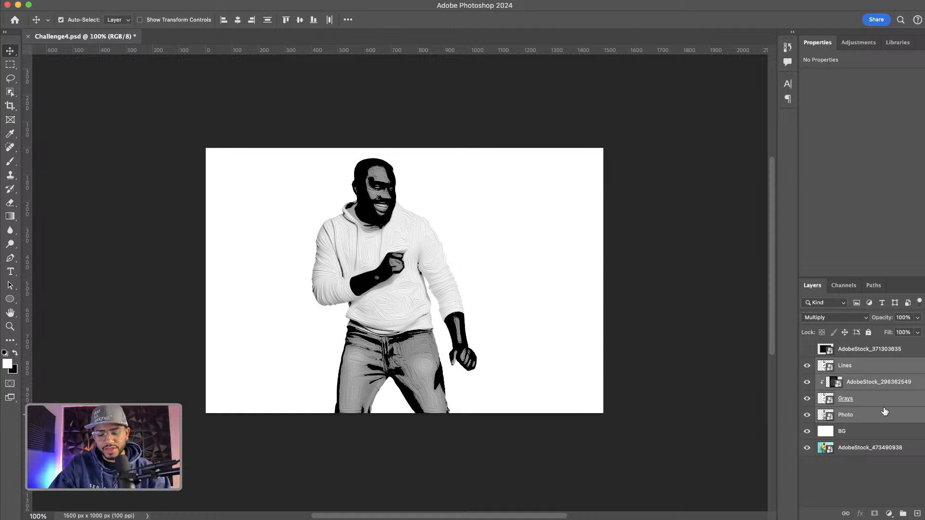
key(super+g)
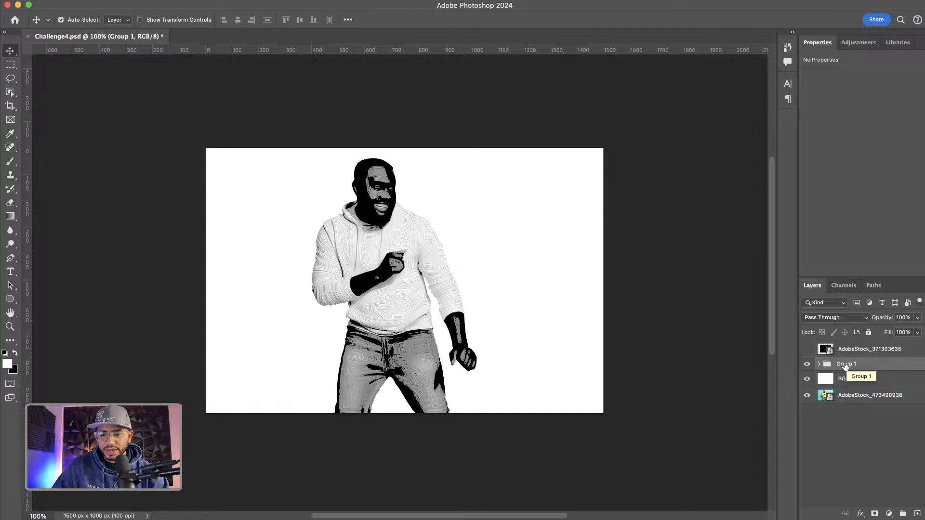
double_click(845, 365)
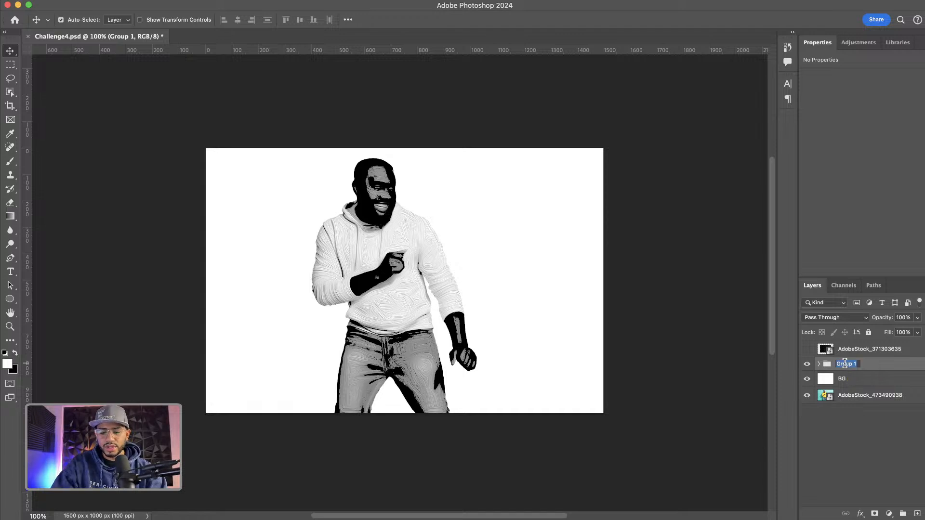
text(Photo)
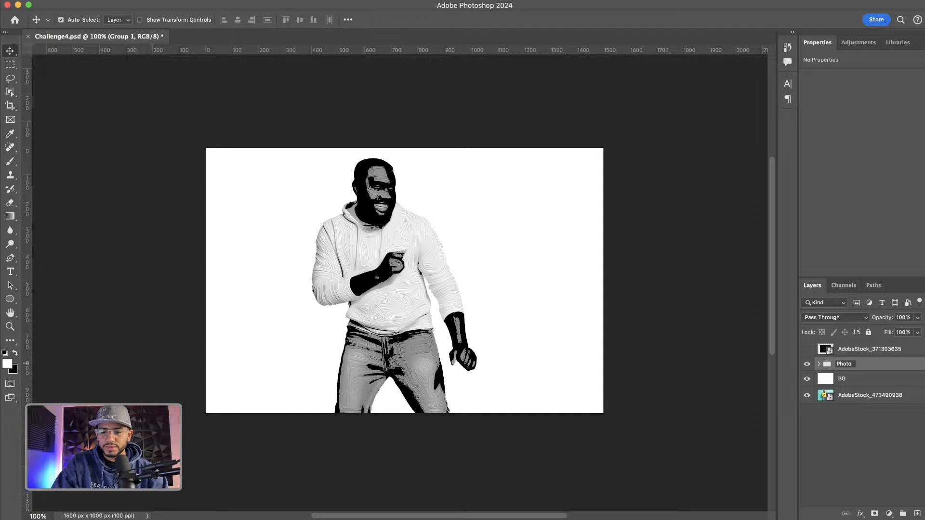
key(Return)
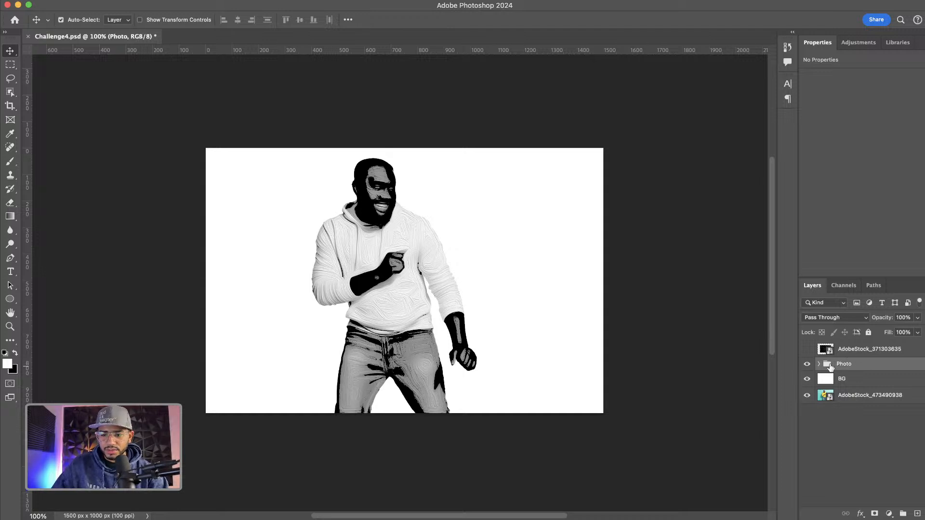
Give the Photo group a 6 px black Stroke sampled from the image, plus a Drop Shadow
double_click(885, 365)
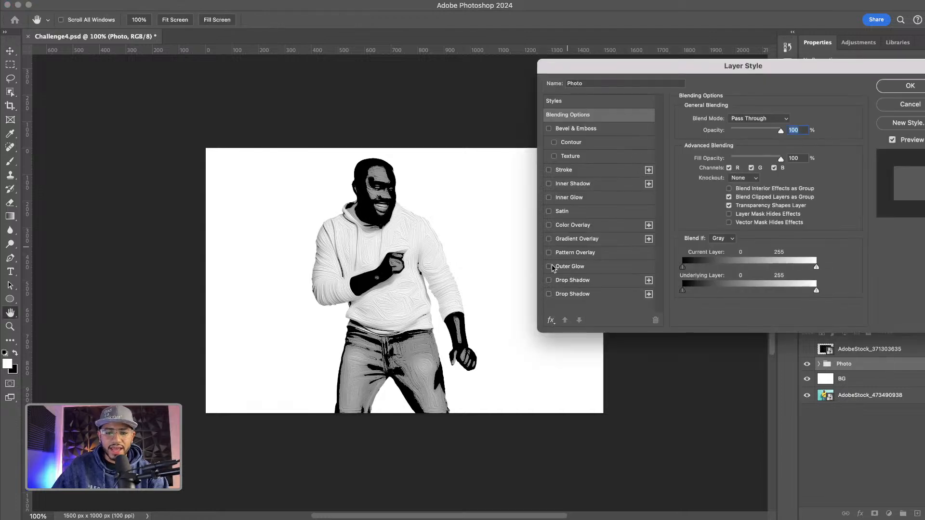
click(549, 171)
click(573, 174)
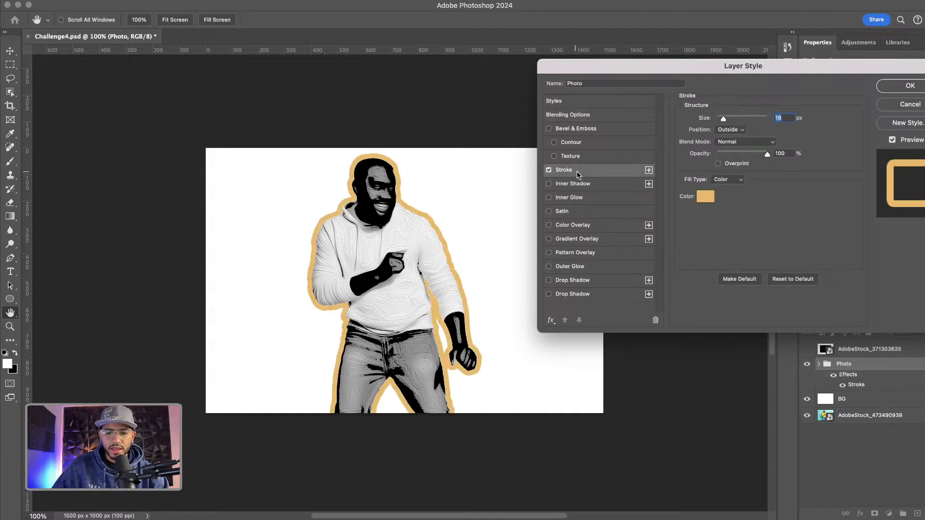
click(705, 196)
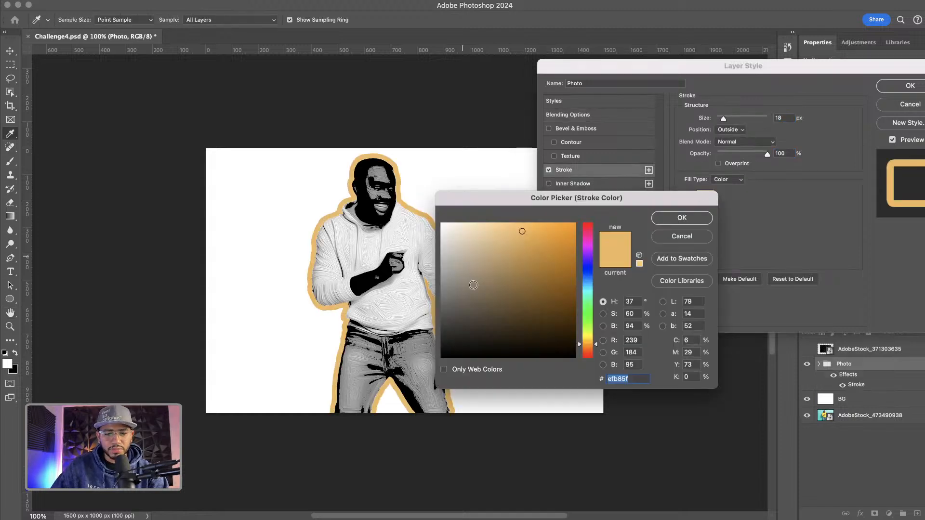
click(395, 383)
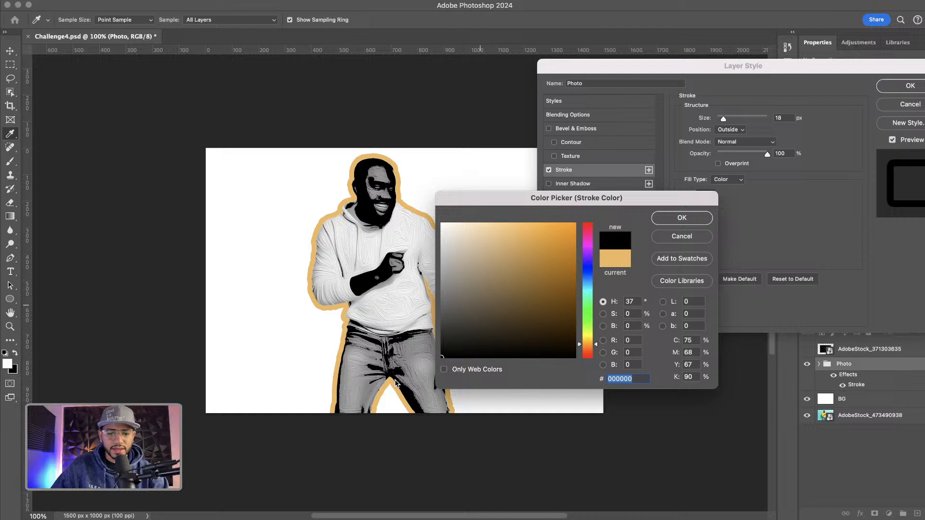
click(682, 218)
drag(726, 118, 720, 118)
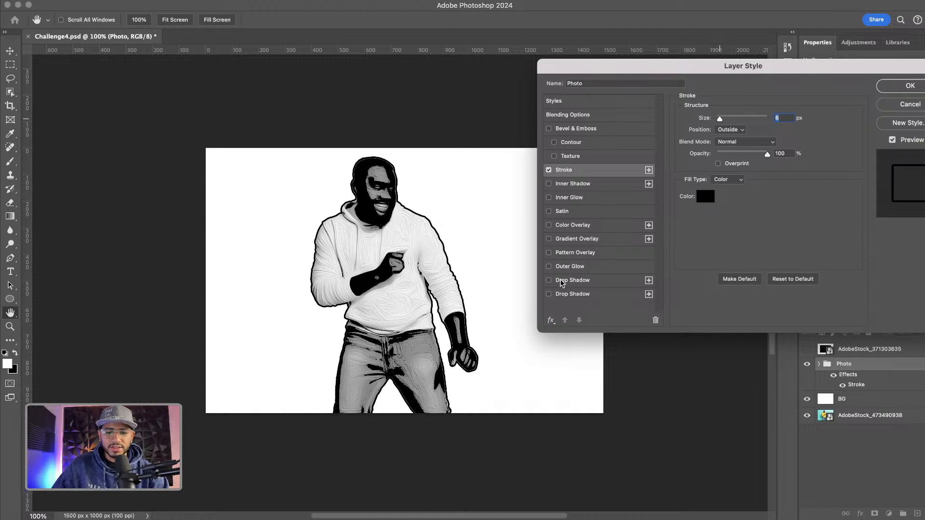
click(549, 294)
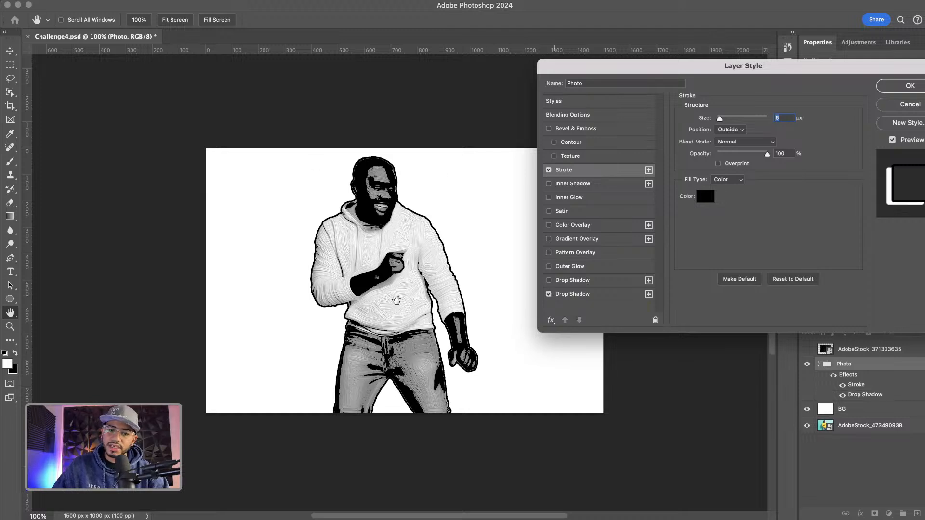
click(911, 87)
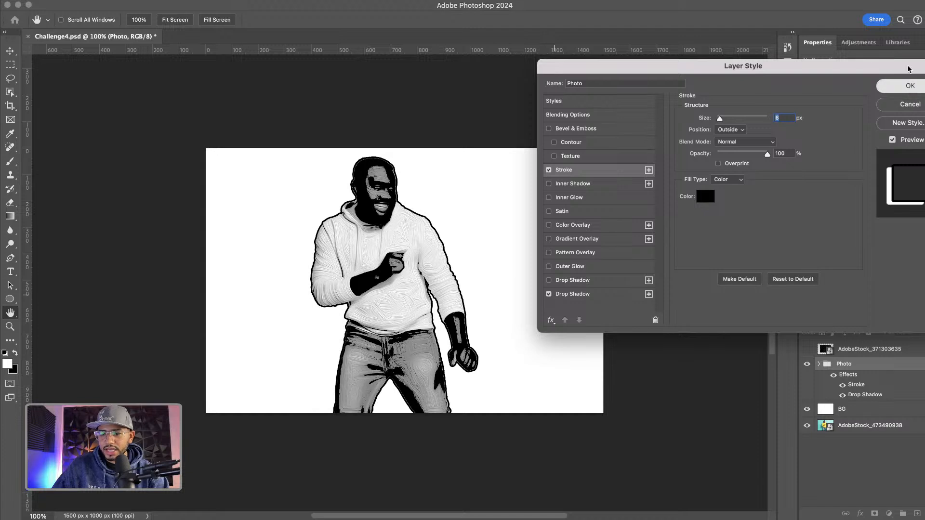
Add a Gradient Overlay layer style to the BG layer
click(862, 412)
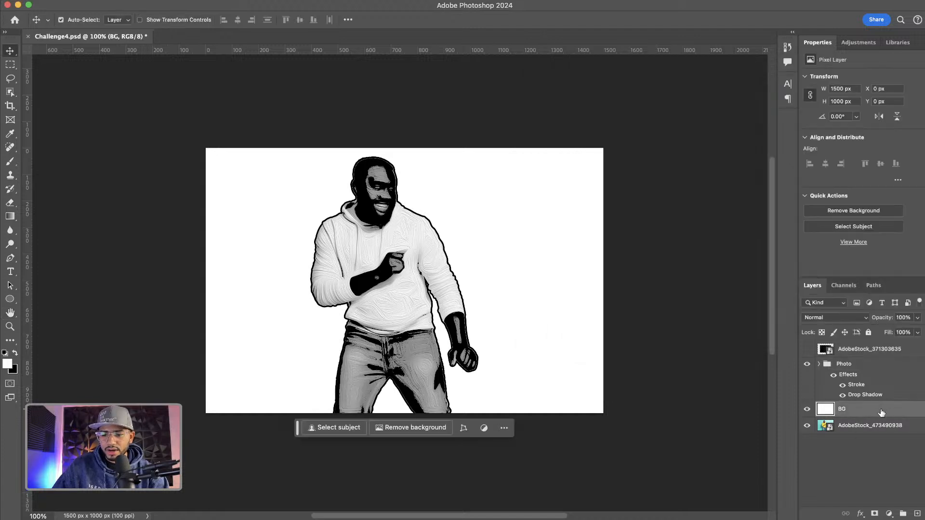
double_click(889, 412)
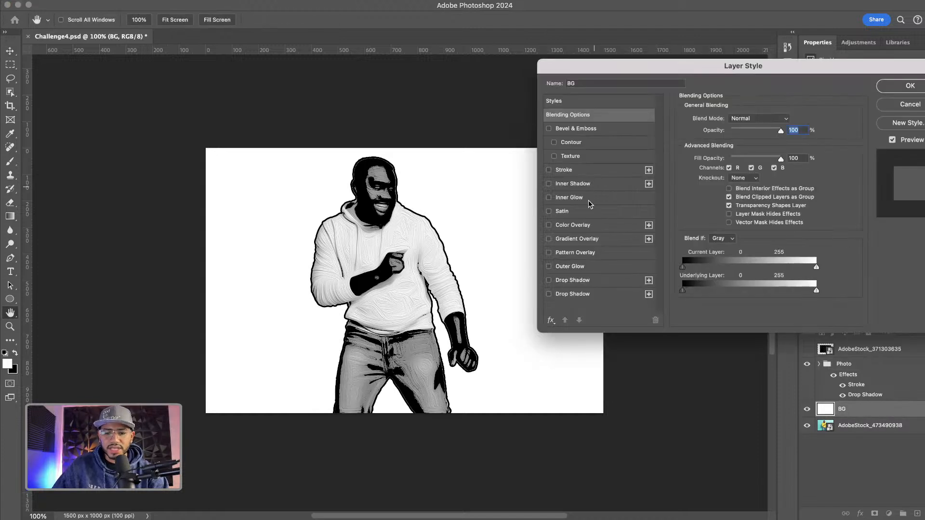
click(550, 239)
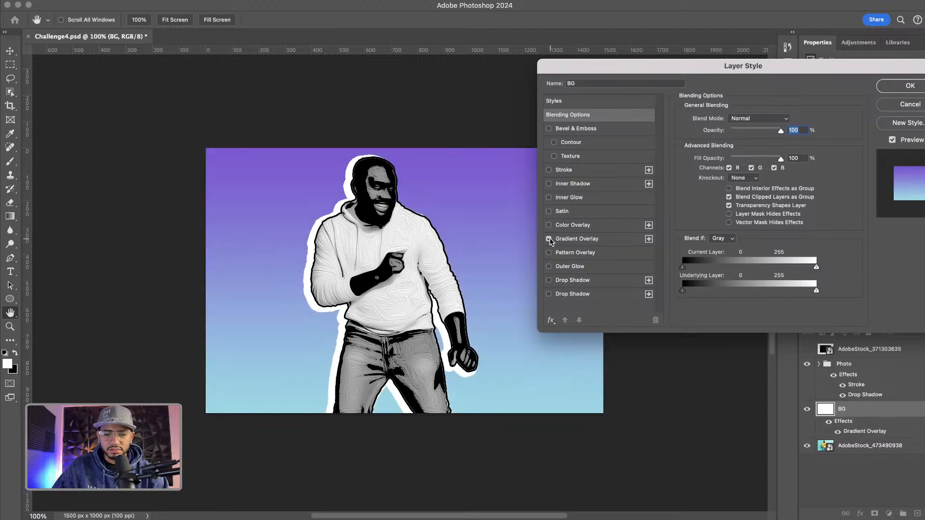
click(910, 87)
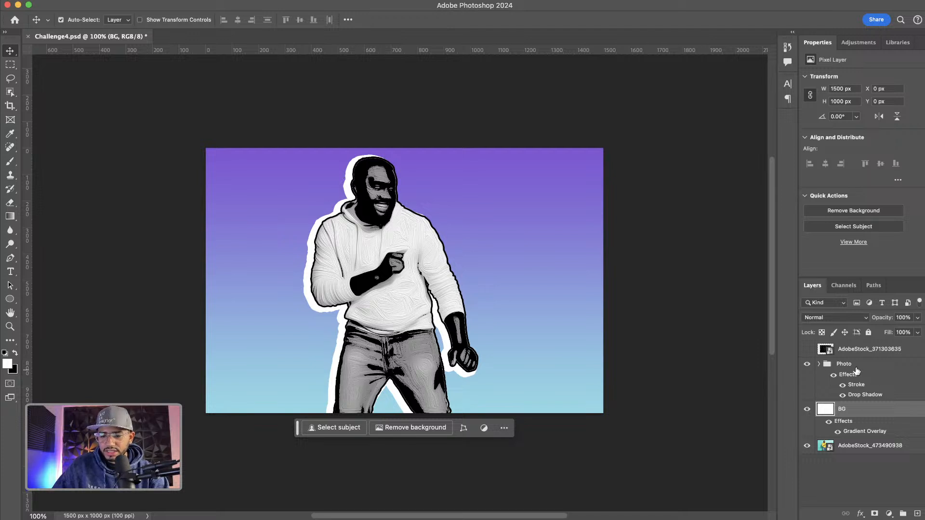
Reduce the Photo group's Drop Shadow distance to 9 px
double_click(864, 395)
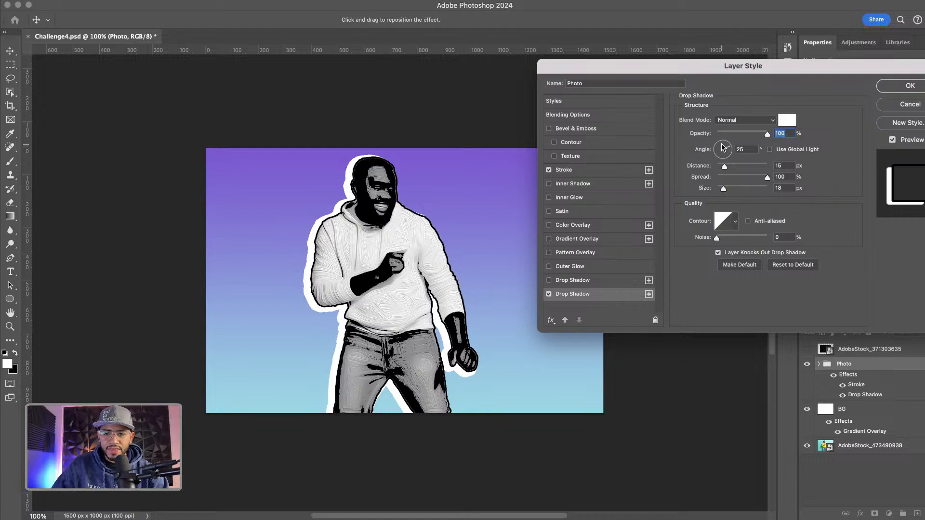
drag(725, 168, 721, 189)
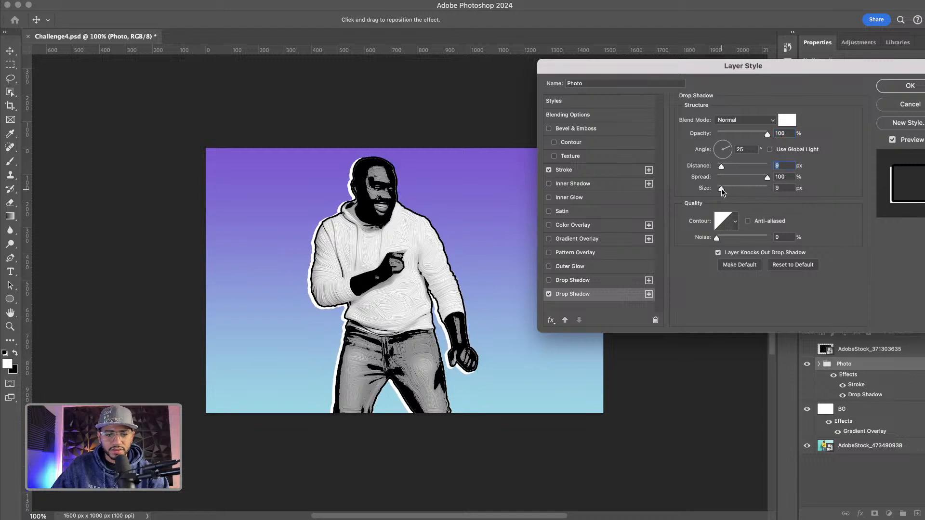
click(895, 87)
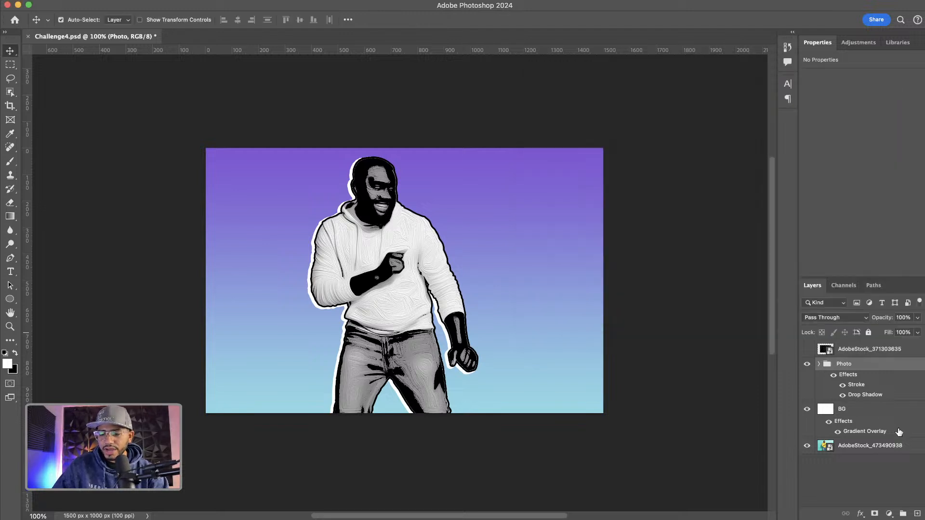
Wrap the Photo group in a new group named Color
click(903, 515)
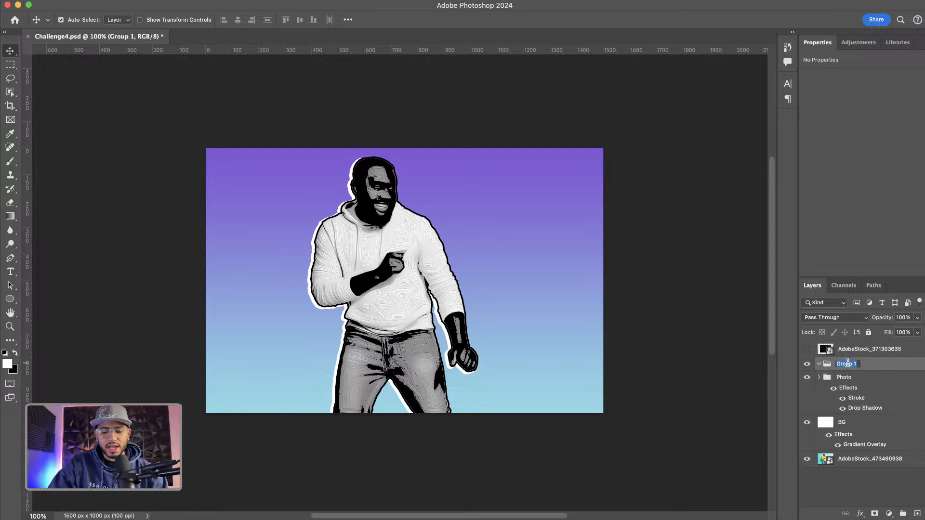
text(Color)
key(Return)
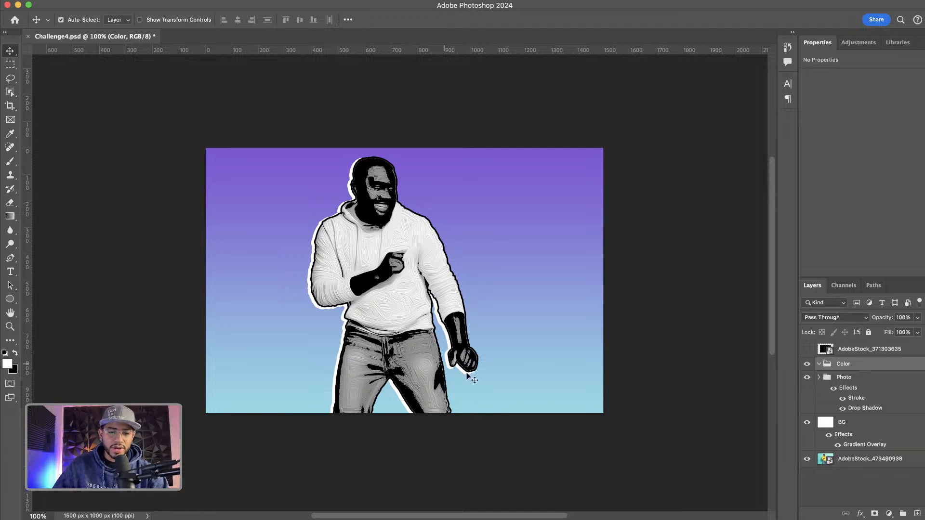
Load the Lines layer's outline as a selection and add it as a layer mask on the Color group
click(819, 378)
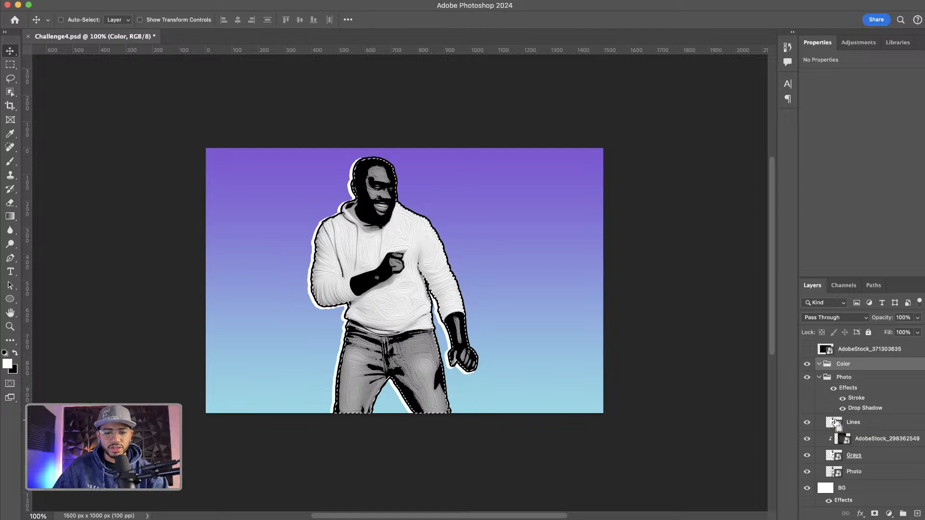
super+click(834, 423)
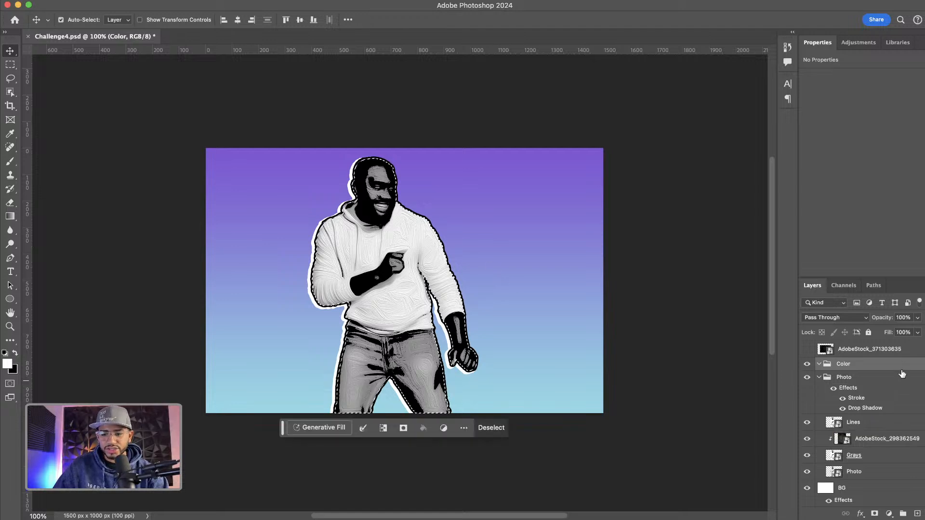
click(819, 377)
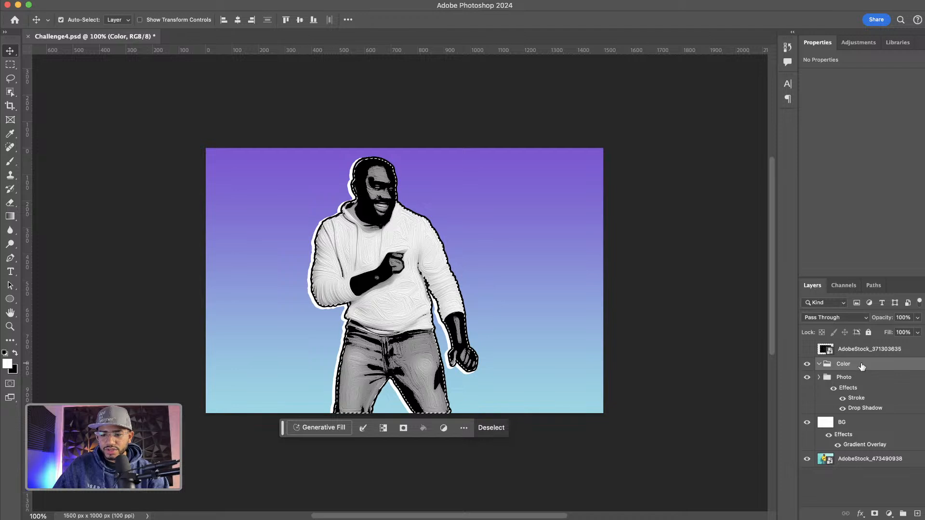
click(924, 378)
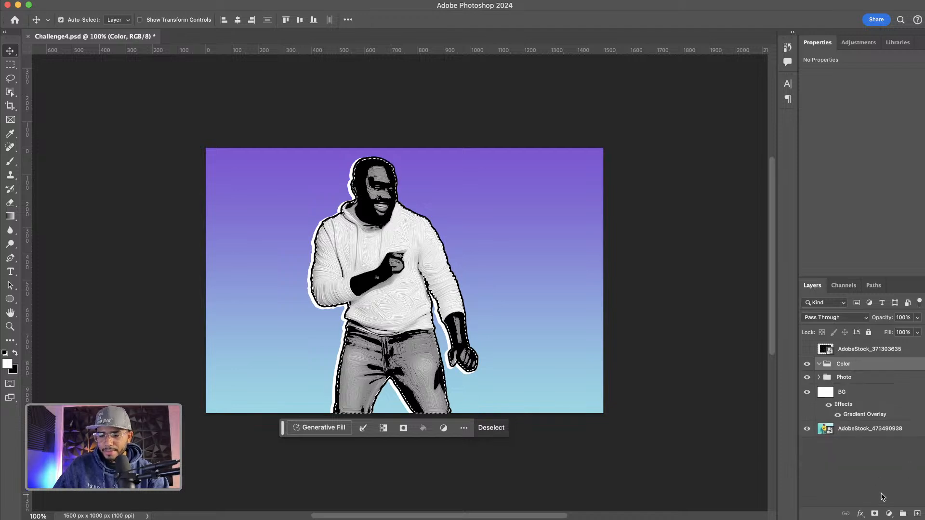
click(876, 514)
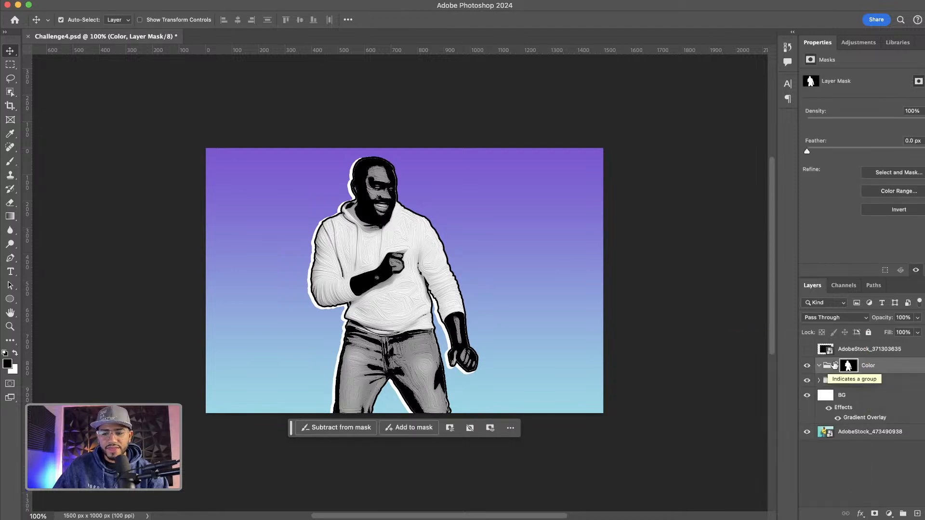
Add a Solid Color fill layer inside the Color group and set it to green #1dcd80
click(889, 515)
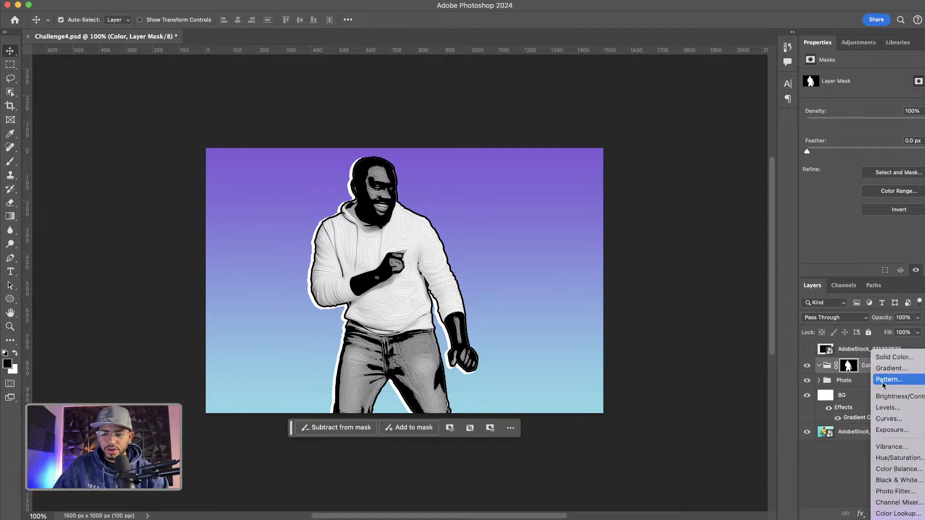
click(898, 358)
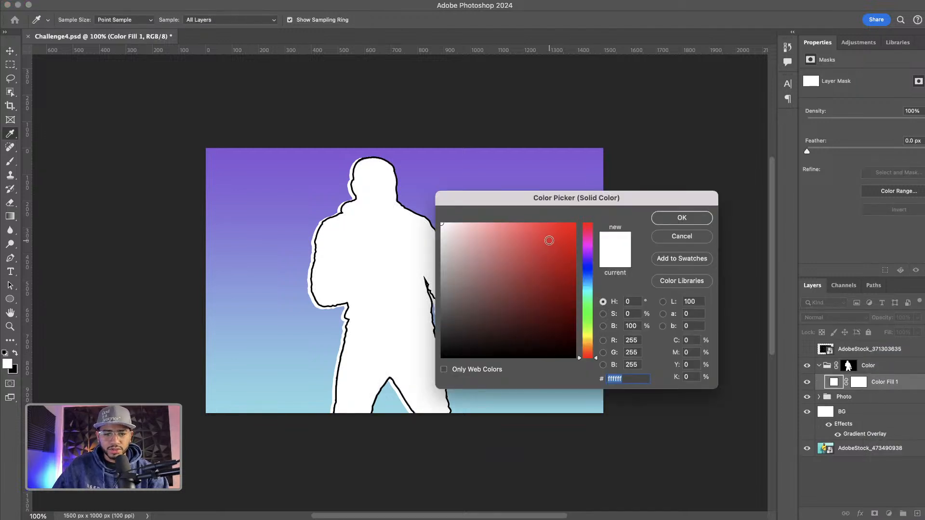
click(587, 301)
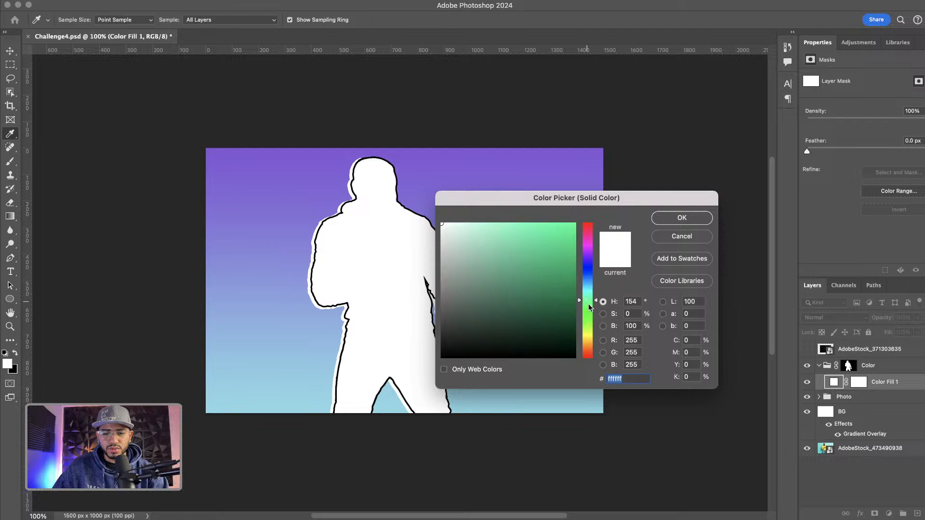
click(564, 242)
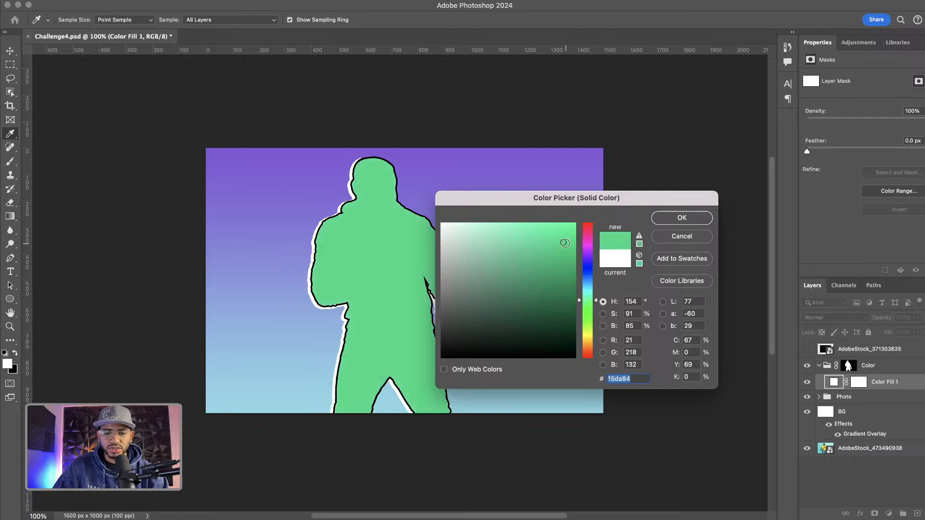
click(567, 253)
click(557, 249)
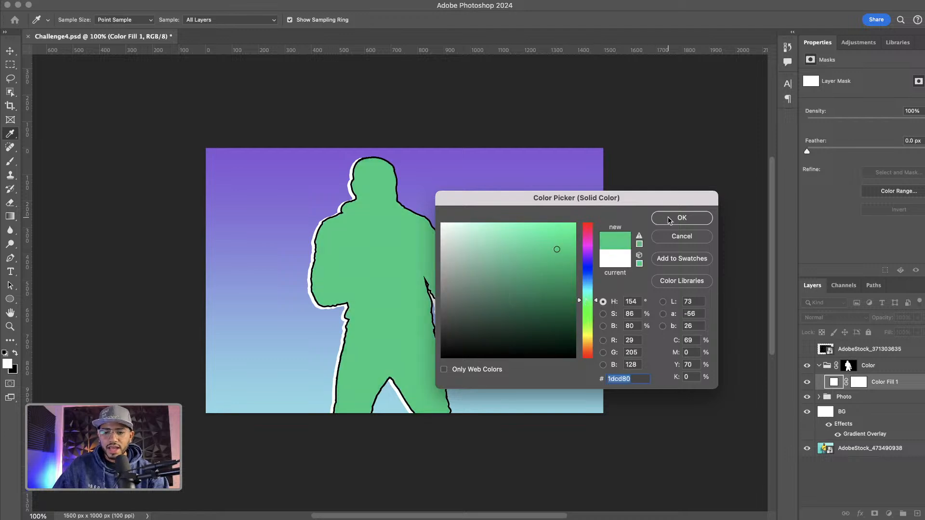
click(668, 221)
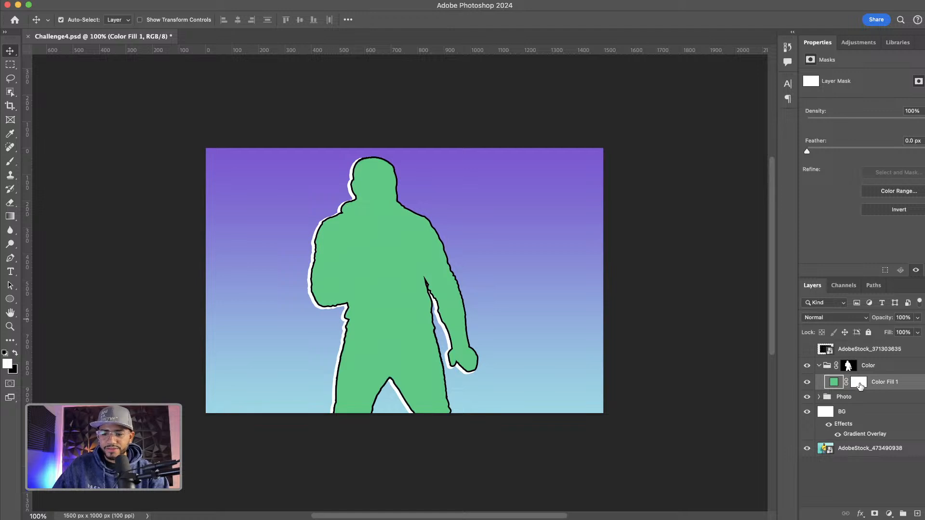
Invert the green fill's layer mask and paint with a smaller brush to reveal green on the man's left sleeve
click(859, 383)
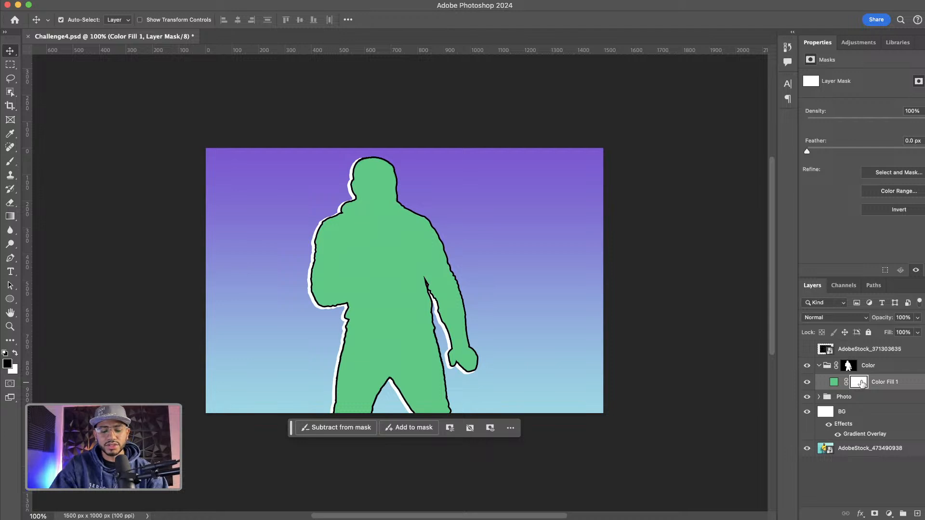
key(super+i)
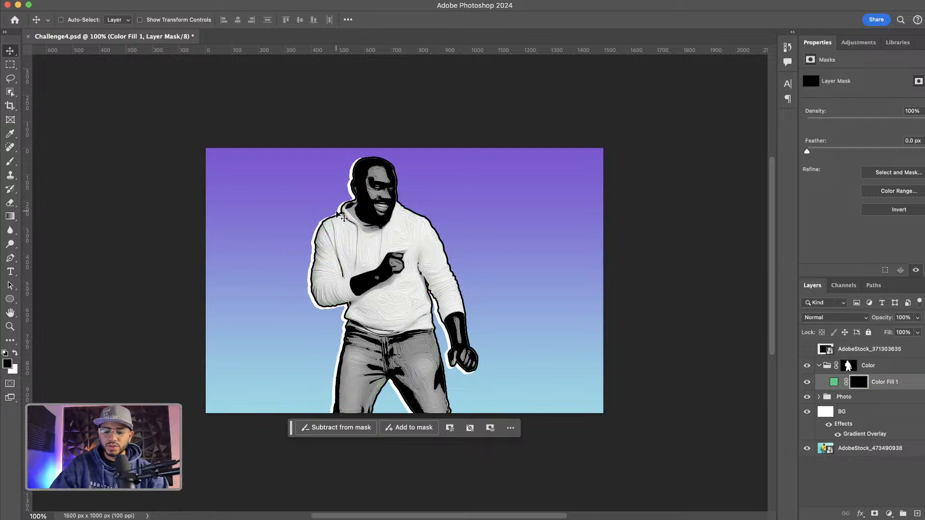
key(super+equal)
key(super+equal)
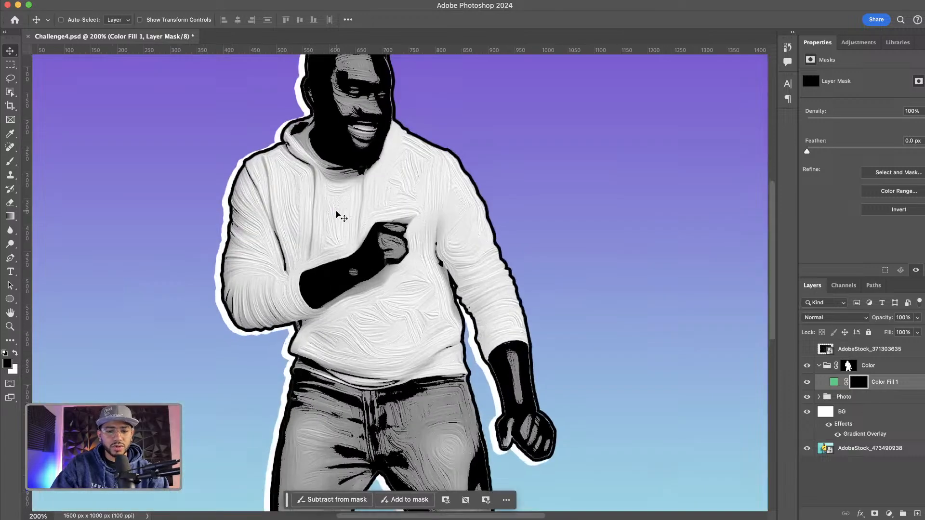
drag(320, 131, 405, 223)
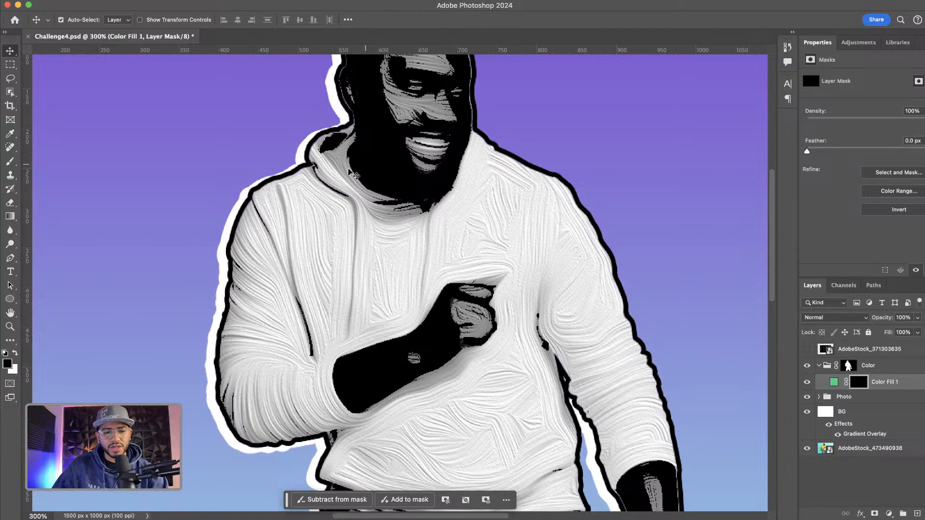
key(b)
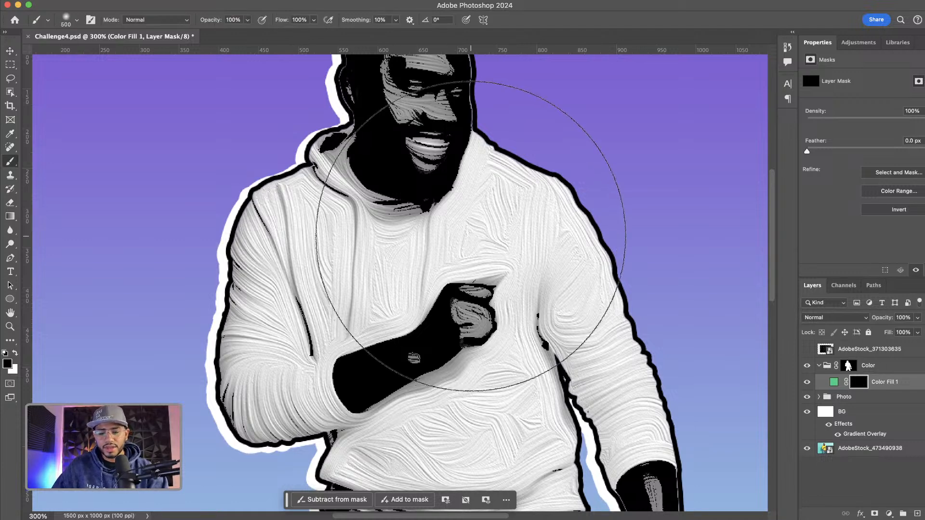
key(bracketleft)
key(bracketleft)
key(bracketleft)
key(bracketleft)
key(bracketleft)
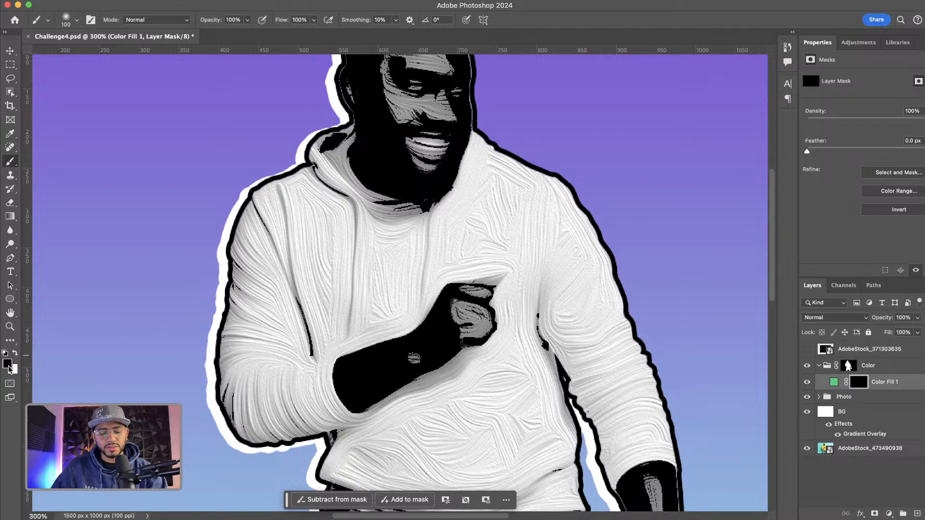
mouse_move(279, 258)
mouse_down()
mouse_move(263, 211)
mouse_move(282, 194)
mouse_move(260, 278)
mouse_move(272, 292)
mouse_move(208, 441)
mouse_move(240, 436)
mouse_move(257, 417)
mouse_move(261, 321)
mouse_move(290, 246)
mouse_move(276, 238)
mouse_move(299, 250)
mouse_move(247, 291)
mouse_up()
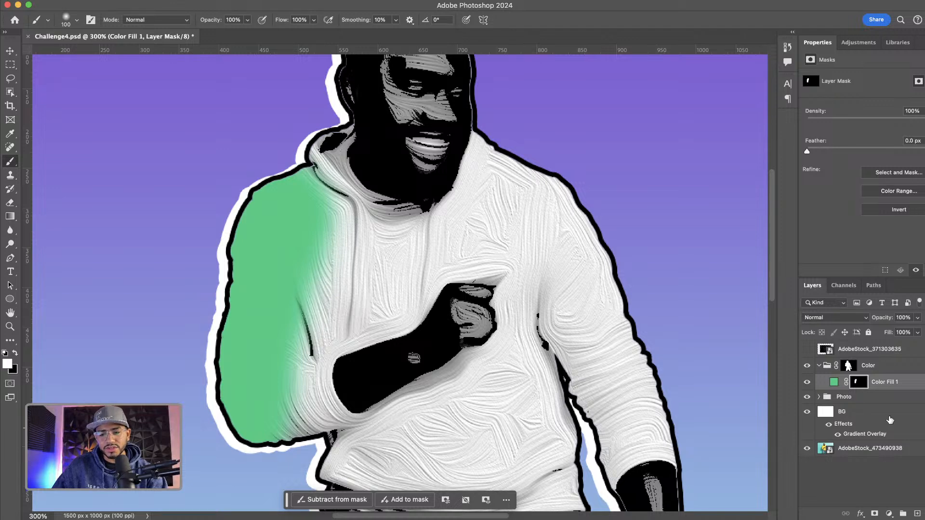
Set the Color group's blend mode to Multiply
click(891, 370)
click(846, 318)
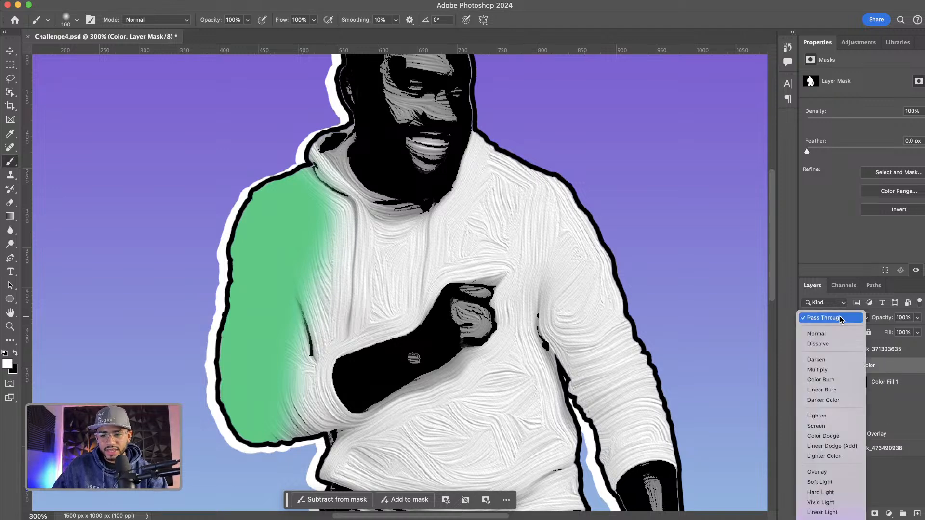
click(829, 370)
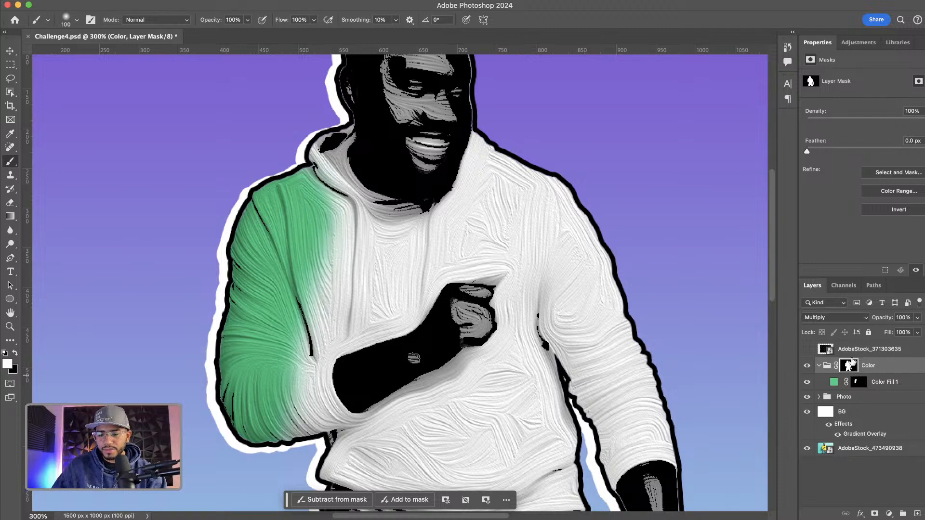
Paint the rest of the hoodie into the green fill's mask with a smaller brush
click(862, 384)
key(bracketleft)
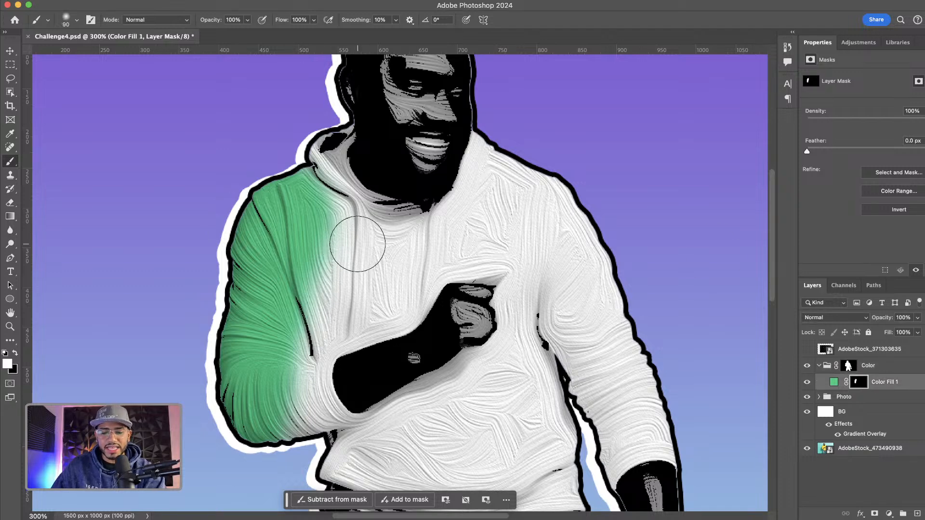
key(bracketleft)
key(bracketleft)
mouse_move(357, 241)
mouse_down()
mouse_move(306, 159)
mouse_move(333, 221)
mouse_move(307, 154)
mouse_move(316, 134)
mouse_move(383, 237)
mouse_move(423, 237)
mouse_move(399, 250)
mouse_move(403, 232)
mouse_move(377, 252)
mouse_move(402, 273)
mouse_move(357, 290)
mouse_move(458, 278)
mouse_move(400, 303)
mouse_move(426, 276)
mouse_move(375, 327)
mouse_move(318, 348)
mouse_move(317, 410)
mouse_move(356, 432)
mouse_move(273, 408)
mouse_move(274, 342)
mouse_move(352, 285)
mouse_move(433, 249)
mouse_move(463, 210)
mouse_move(488, 135)
mouse_move(490, 150)
mouse_move(426, 232)
mouse_move(554, 170)
mouse_move(558, 203)
mouse_move(514, 223)
mouse_move(510, 306)
mouse_move(513, 148)
mouse_move(545, 169)
mouse_move(522, 175)
mouse_move(578, 238)
mouse_move(614, 323)
mouse_move(561, 325)
mouse_move(541, 357)
mouse_move(602, 314)
mouse_move(628, 326)
mouse_move(585, 323)
mouse_move(547, 333)
mouse_move(549, 265)
mouse_move(495, 267)
mouse_move(502, 212)
mouse_move(474, 190)
mouse_move(364, 306)
mouse_move(269, 359)
mouse_move(366, 388)
mouse_move(481, 378)
mouse_move(316, 381)
mouse_move(525, 371)
mouse_move(501, 275)
mouse_move(453, 270)
mouse_move(353, 371)
mouse_move(385, 318)
mouse_move(423, 305)
mouse_move(469, 340)
mouse_up()
scroll(546, 154, down, 5)
scroll(547, 155, right, 3)
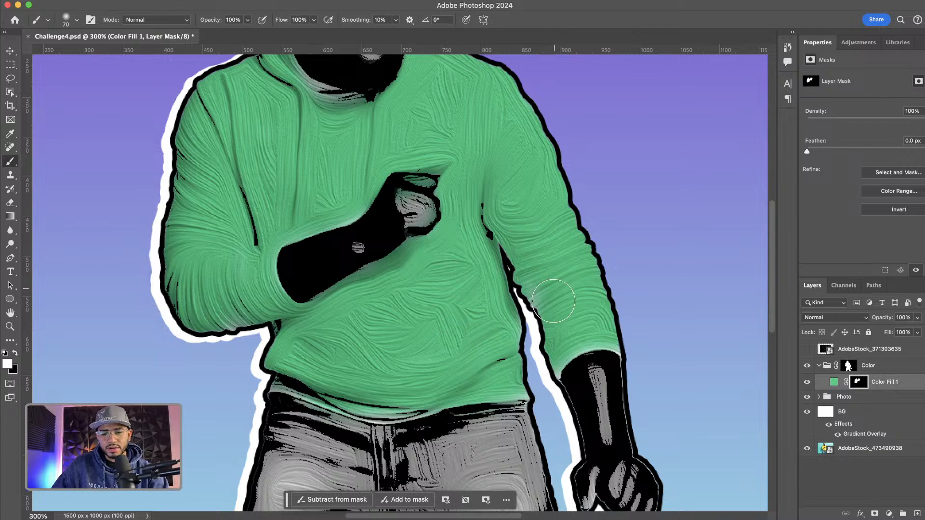
mouse_move(554, 301)
mouse_down()
mouse_move(530, 258)
mouse_move(547, 223)
mouse_move(539, 195)
mouse_move(512, 198)
mouse_up()
mouse_move(323, 114)
mouse_down()
mouse_move(285, 78)
mouse_move(306, 100)
mouse_move(354, 115)
mouse_up()
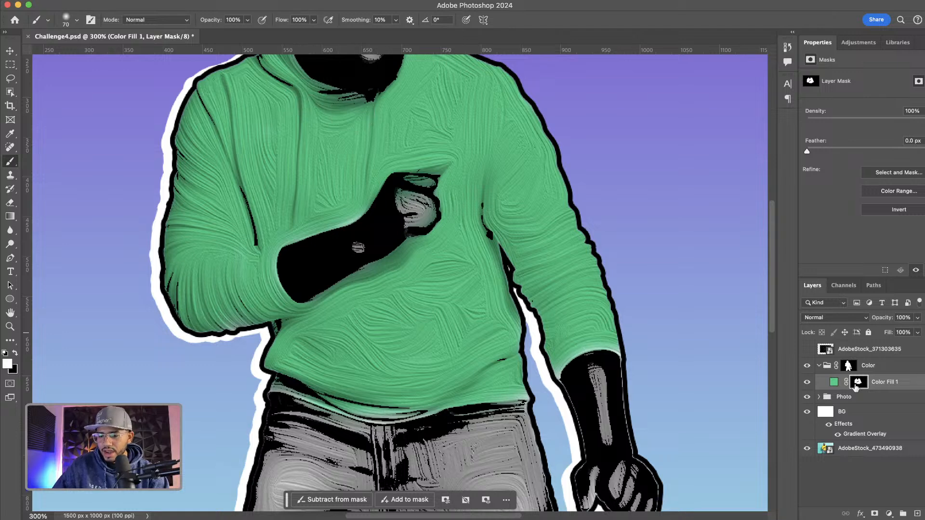
Add a second Solid Color fill layer set to a blue color
click(889, 515)
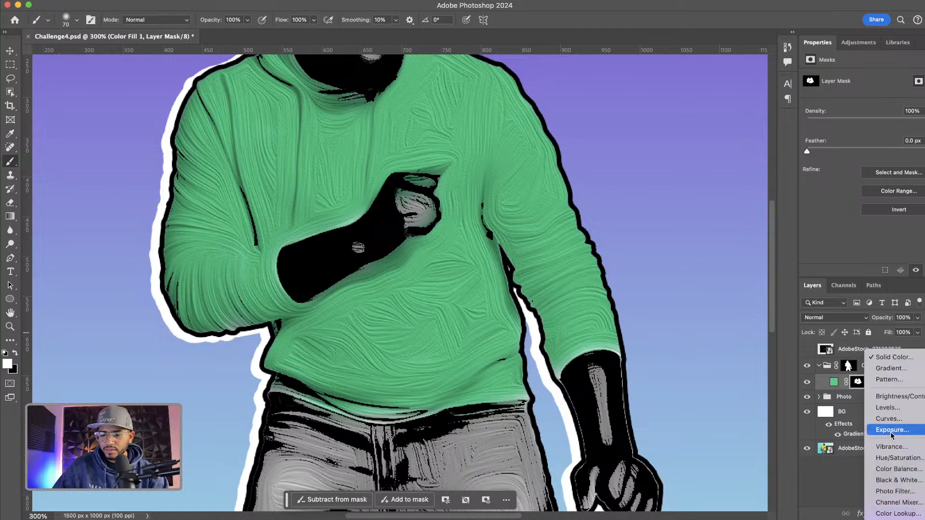
click(889, 358)
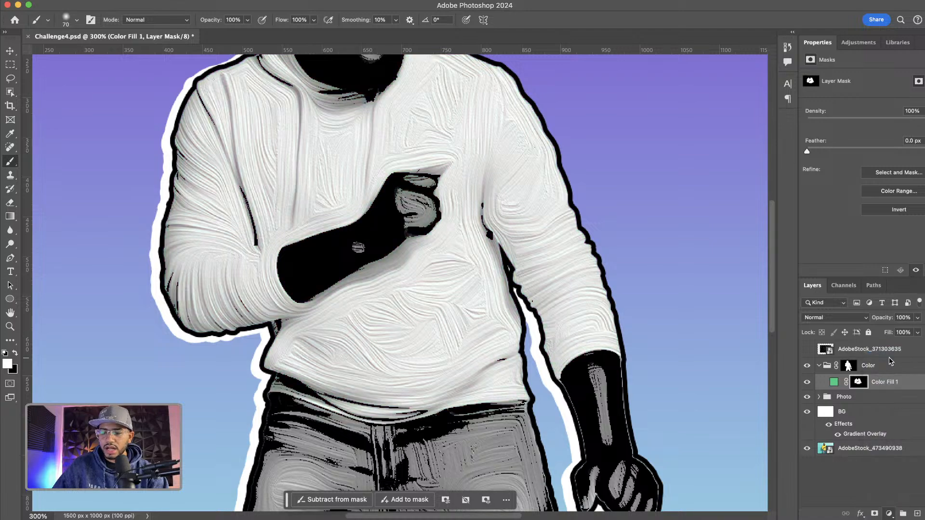
click(587, 273)
click(566, 259)
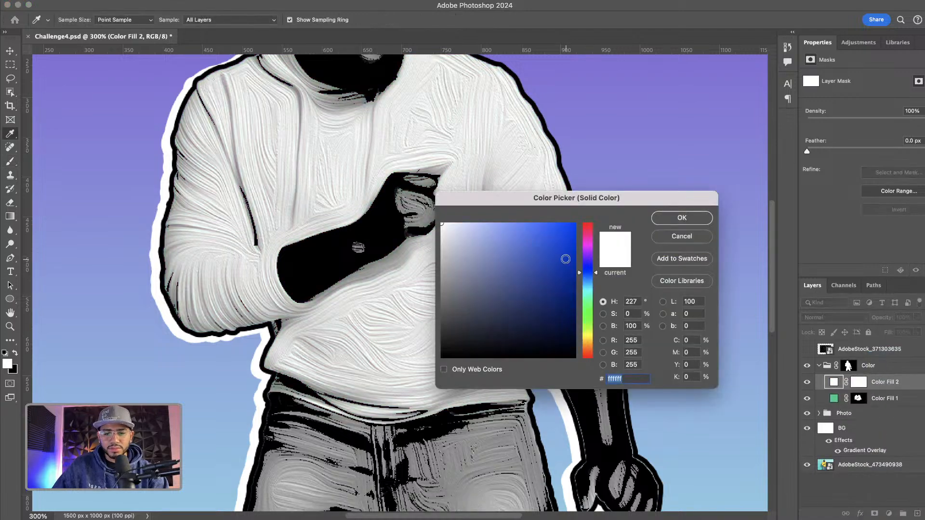
click(548, 255)
click(700, 220)
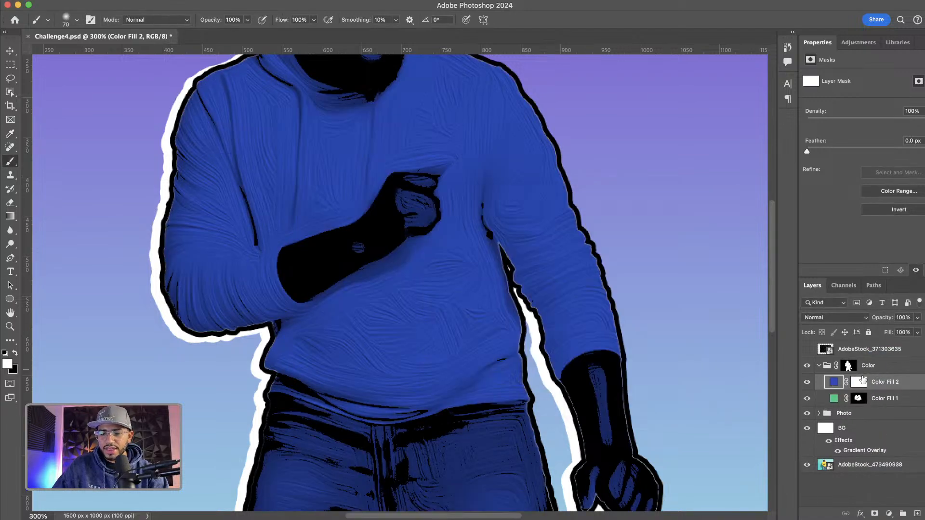
Invert the blue fill's mask and paint over the jeans to reveal the blue color
click(860, 382)
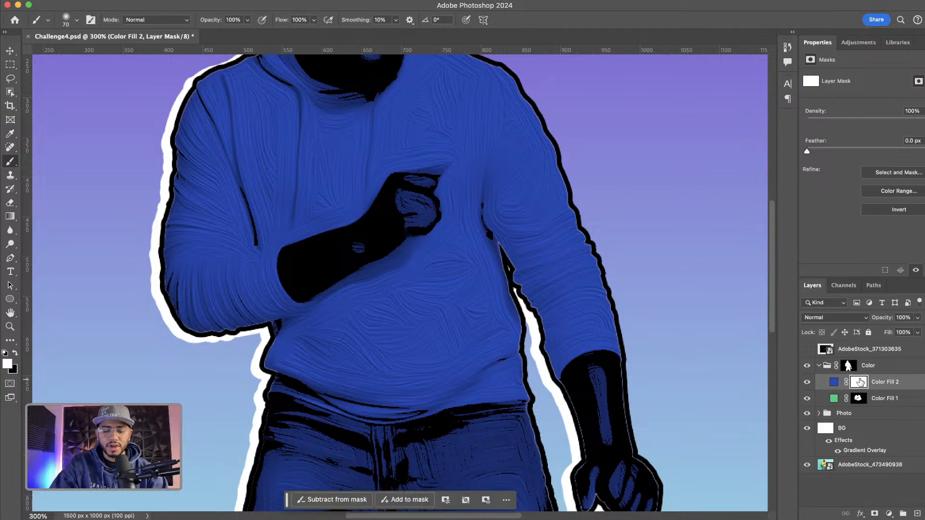
key(super+i)
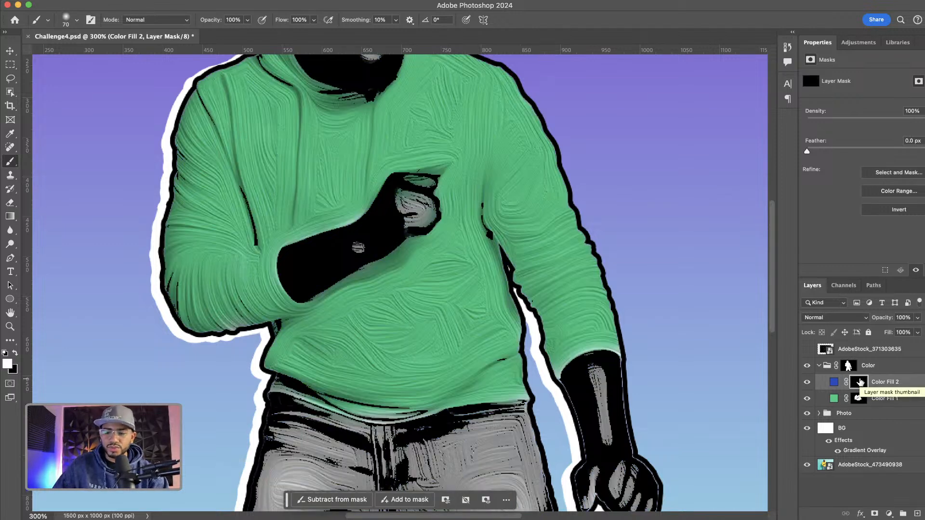
drag(471, 334, 490, 77)
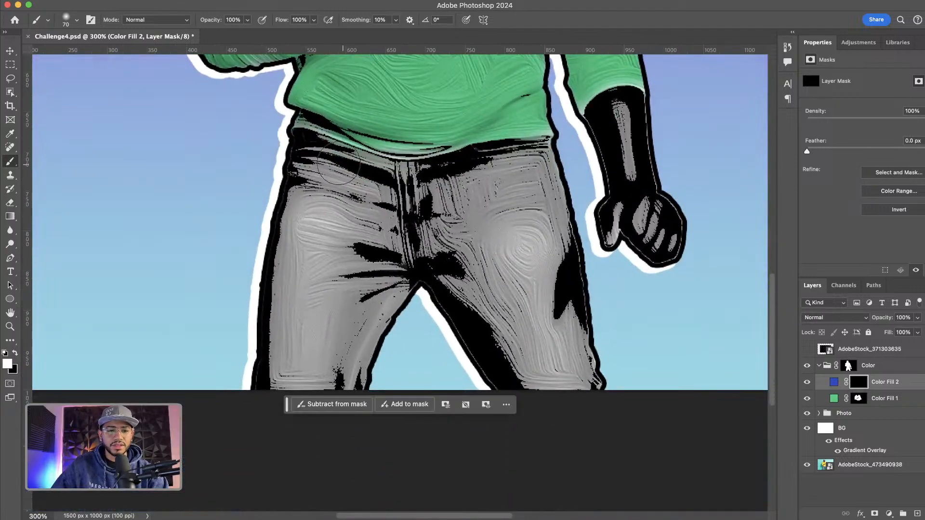
mouse_move(322, 165)
mouse_down()
mouse_move(299, 146)
mouse_move(453, 217)
mouse_move(341, 161)
mouse_move(403, 169)
mouse_move(512, 161)
mouse_move(444, 201)
mouse_move(558, 175)
mouse_move(586, 183)
mouse_move(549, 215)
mouse_move(553, 254)
mouse_move(573, 239)
mouse_move(569, 274)
mouse_move(591, 378)
mouse_move(506, 341)
mouse_move(516, 389)
mouse_move(449, 309)
mouse_move(212, 149)
mouse_move(376, 233)
mouse_move(278, 142)
mouse_move(405, 188)
mouse_move(481, 181)
mouse_move(247, 260)
mouse_move(399, 262)
mouse_move(291, 325)
mouse_move(378, 388)
mouse_up()
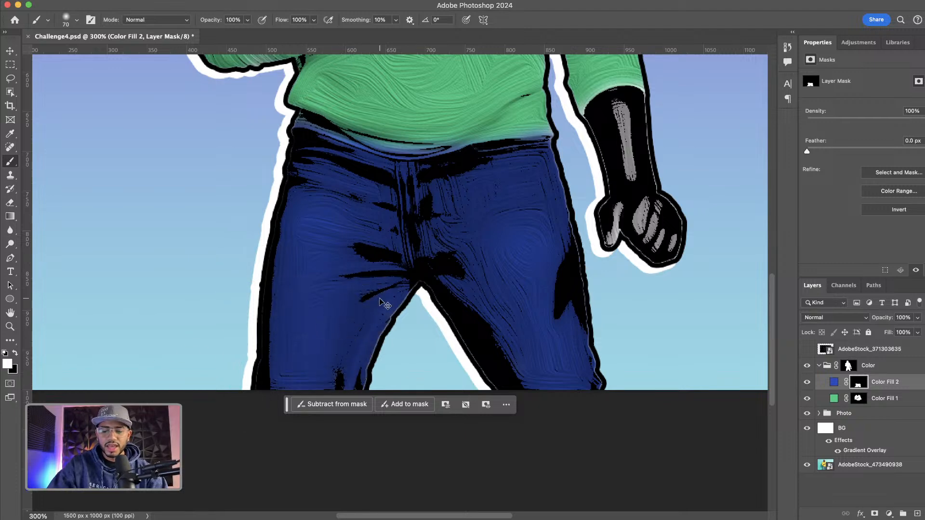
scroll(383, 301, down, 5)
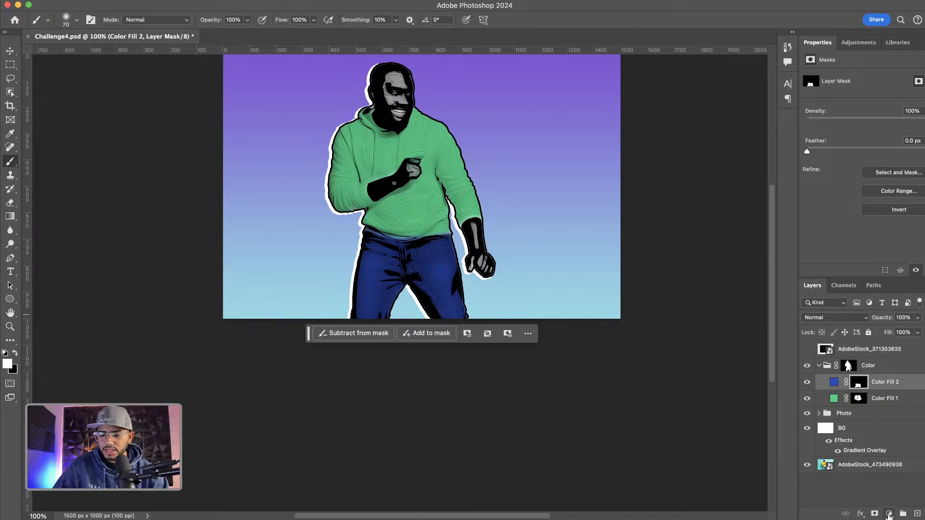
Add a third Solid Color fill layer set to beige #d2bd94
click(888, 515)
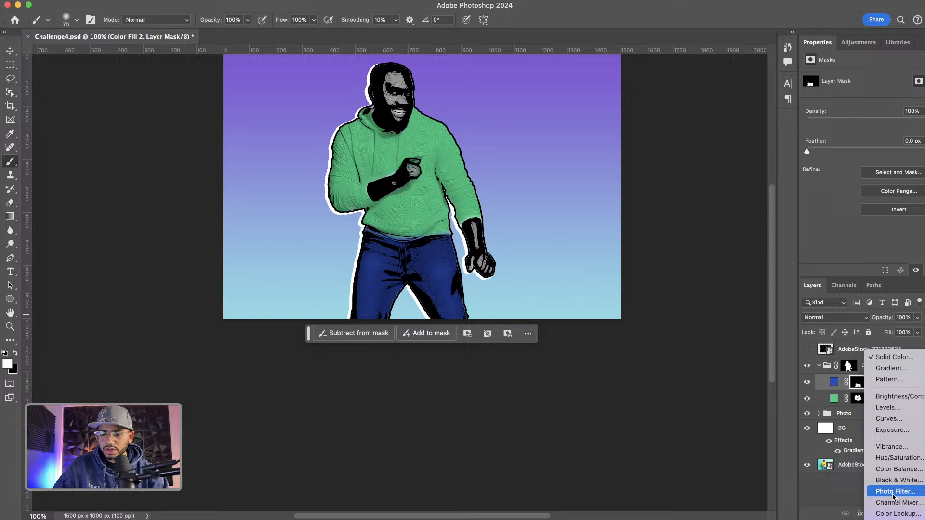
click(892, 360)
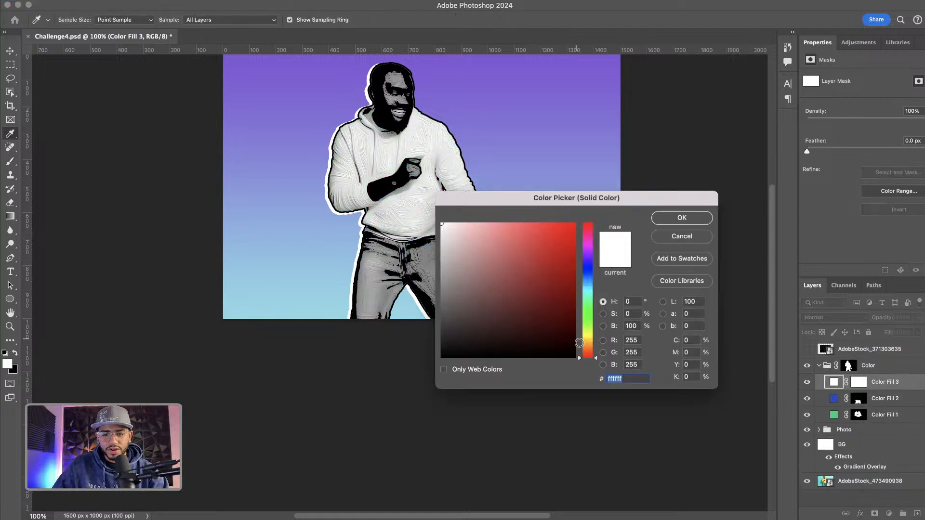
click(587, 344)
drag(475, 255, 480, 245)
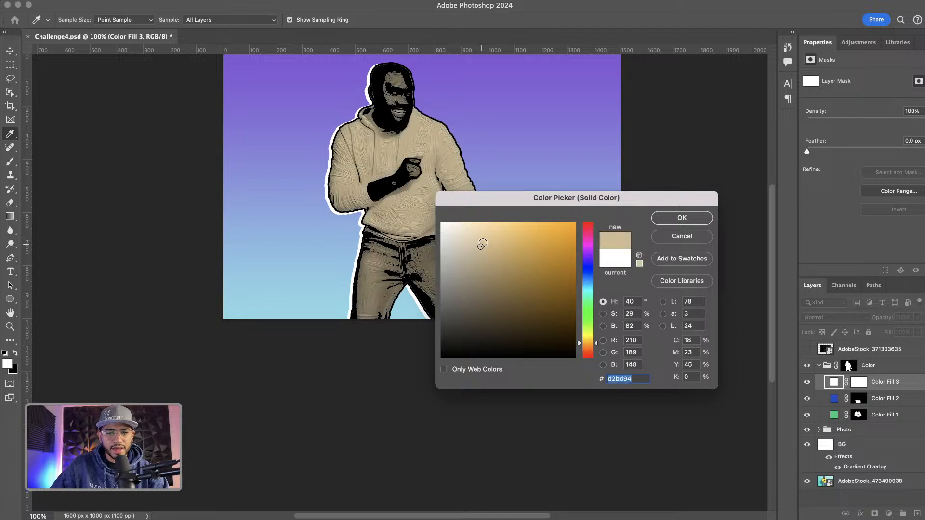
click(681, 218)
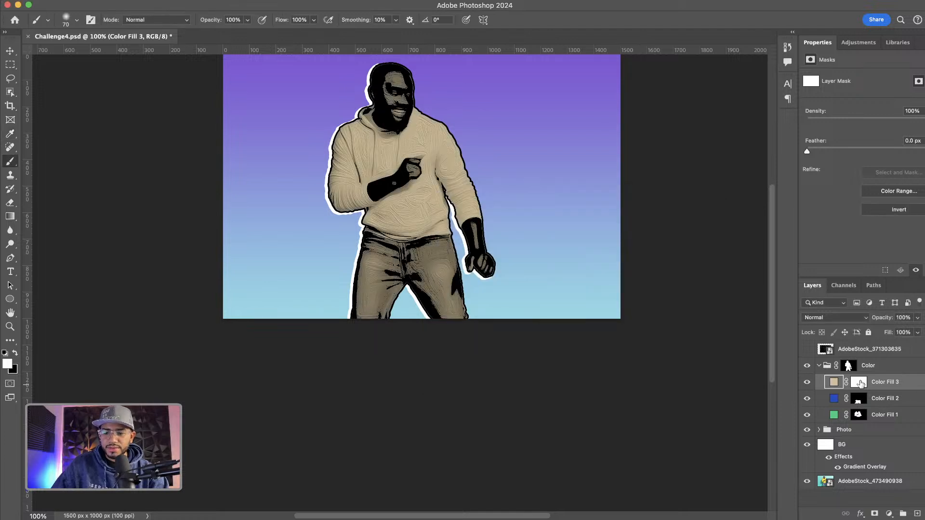
Invert the beige fill's mask and paint over the face, hands and forearm to apply the skin tone
click(859, 382)
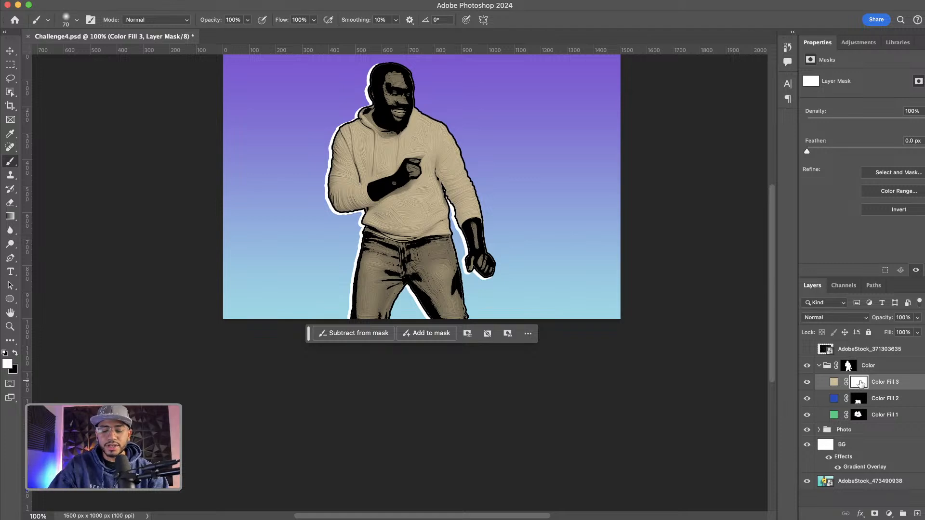
key(super+i)
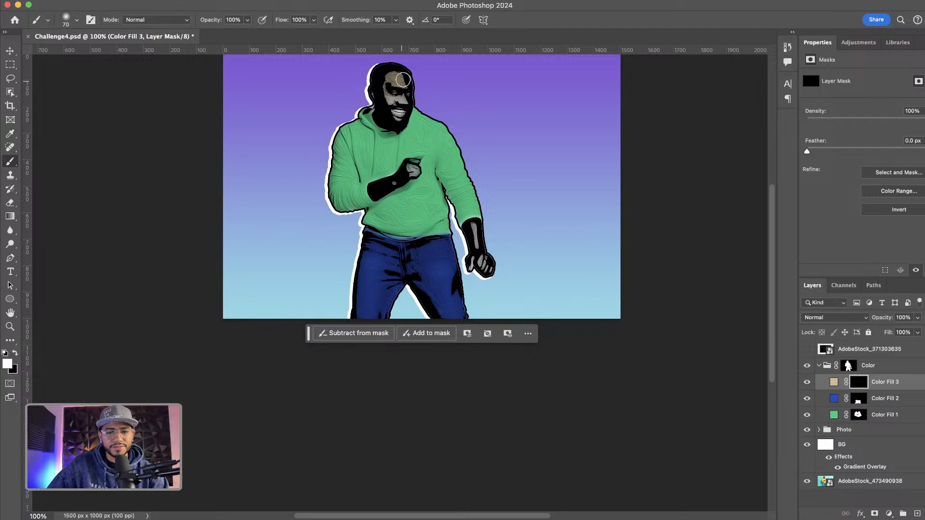
mouse_move(410, 90)
mouse_down()
mouse_move(401, 109)
mouse_move(375, 80)
mouse_move(379, 88)
mouse_up()
drag(413, 167, 386, 187)
mouse_move(474, 229)
mouse_down()
mouse_move(475, 256)
mouse_move(489, 270)
mouse_move(473, 261)
mouse_move(491, 267)
mouse_up()
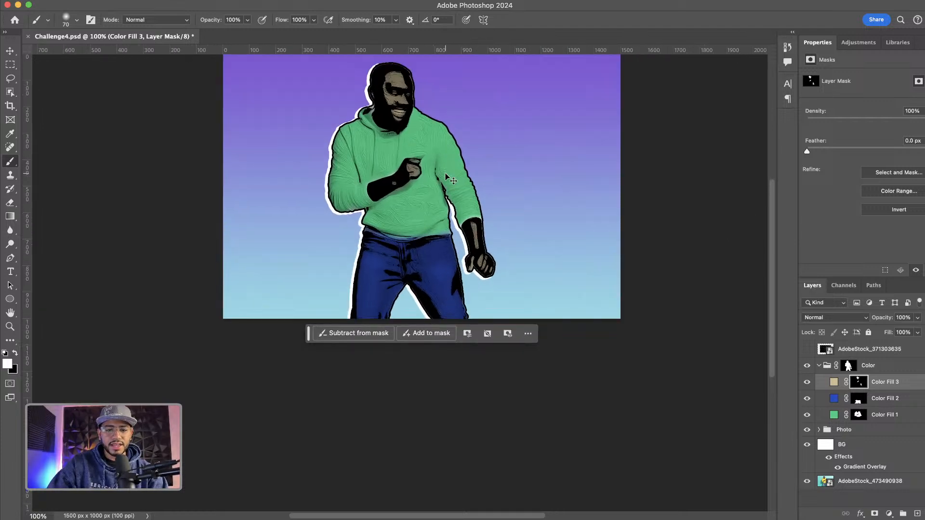
key(super+plus)
key(super+minus)
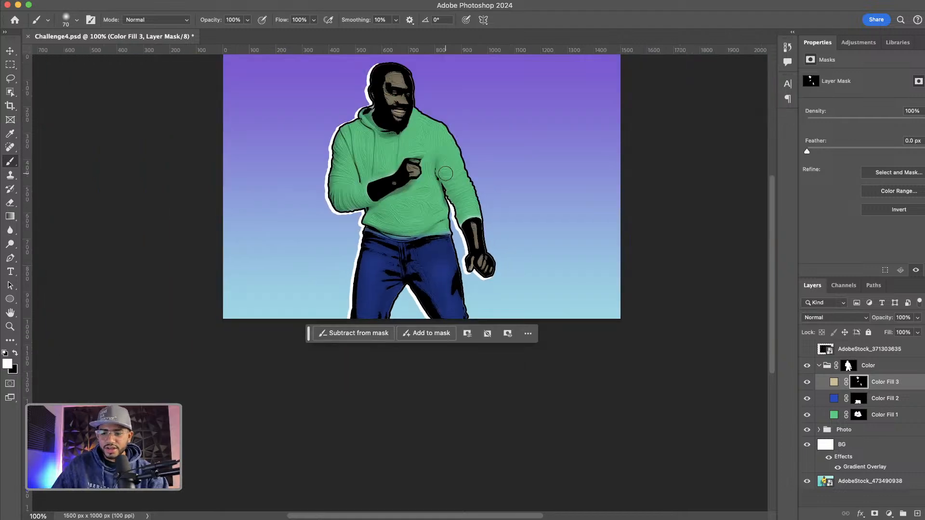
Draw a white circle about 912 px wide behind the man and move its layer just above the BG layer
click(819, 366)
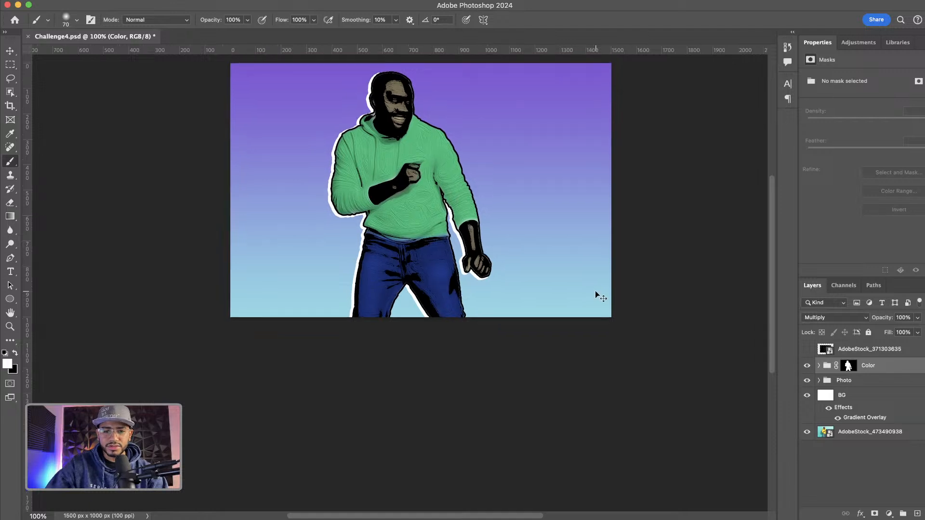
key(super+minus)
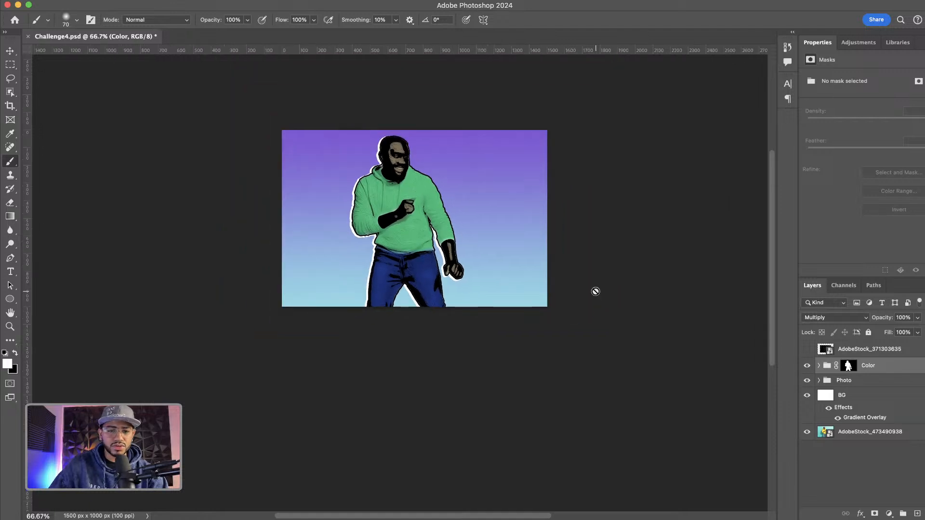
click(9, 300)
drag(327, 139, 534, 300)
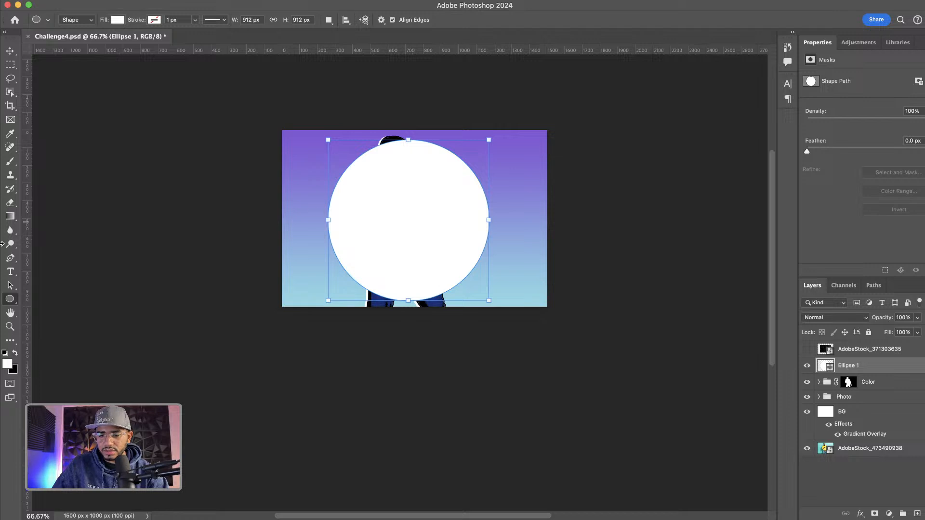
drag(823, 366, 837, 402)
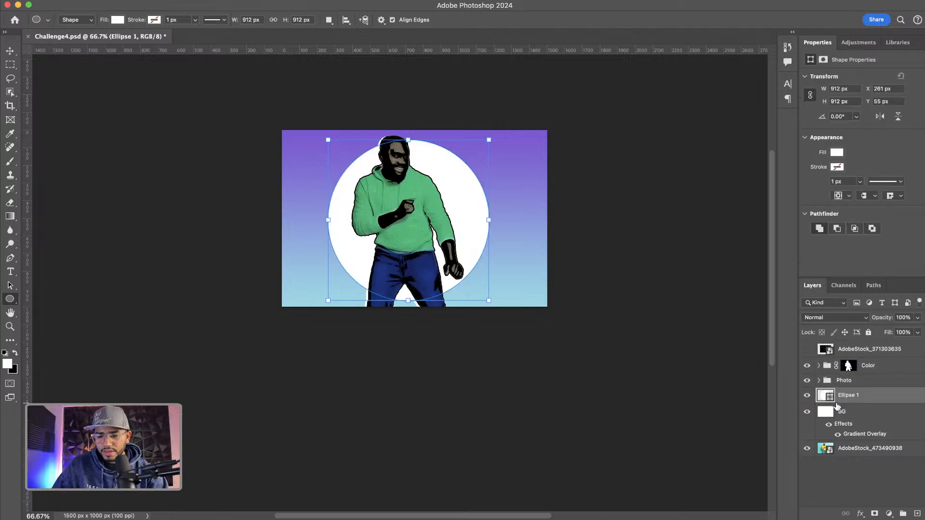
Change the circle's fill color to yellow #f3d322
double_click(827, 396)
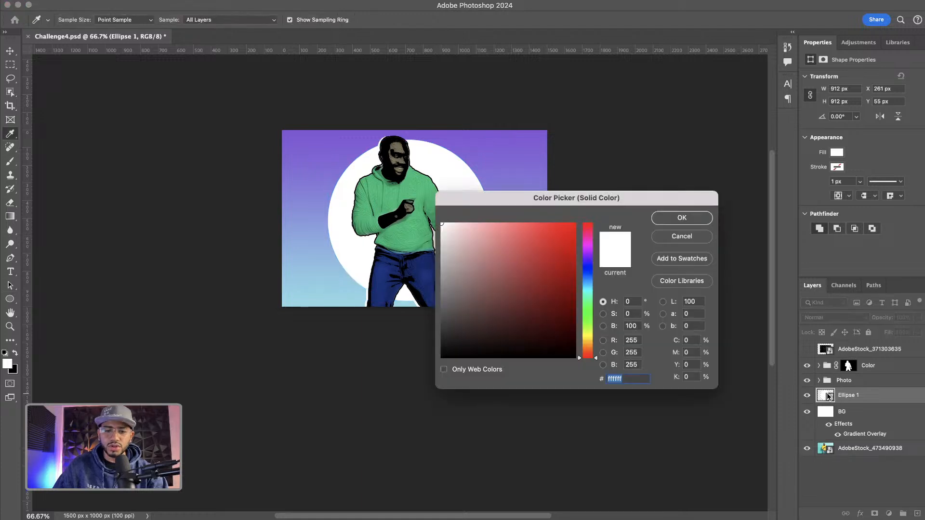
click(588, 339)
drag(554, 268, 557, 229)
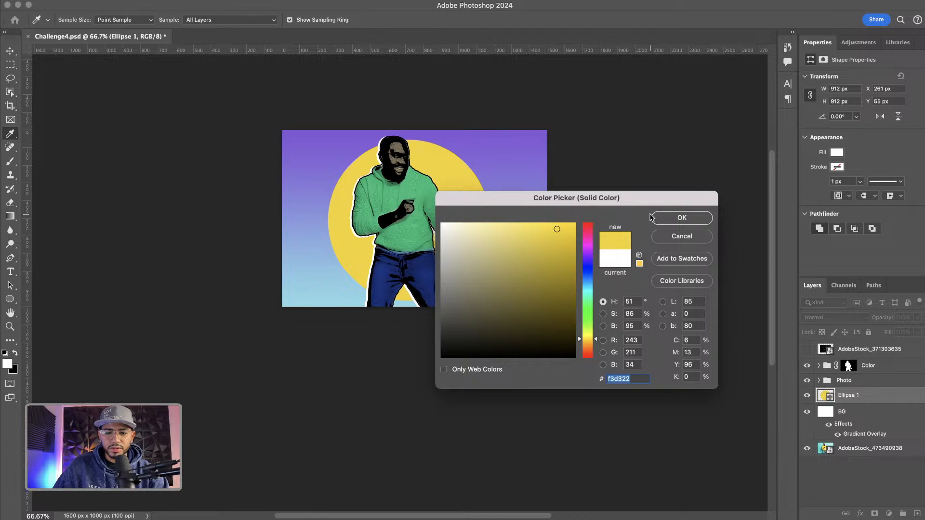
click(683, 219)
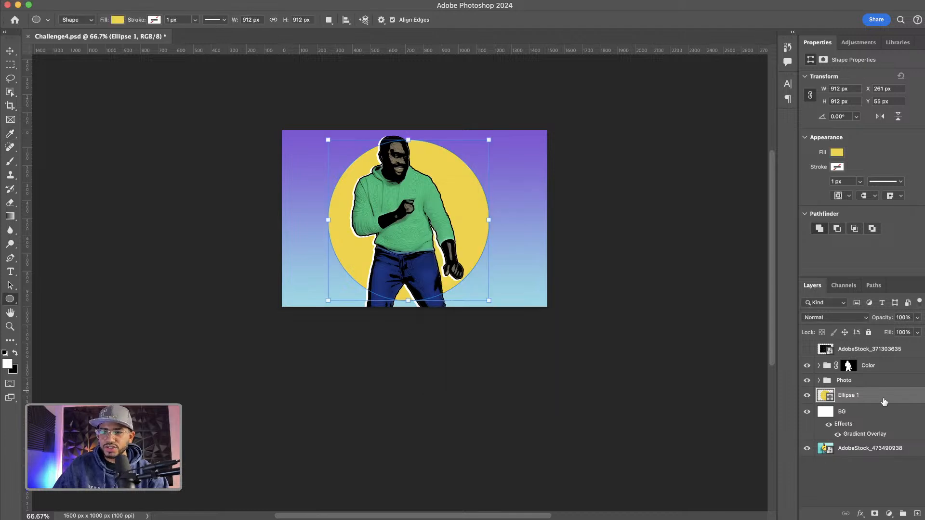
Add Stroke and Drop Shadow layer styles to the circle
double_click(878, 396)
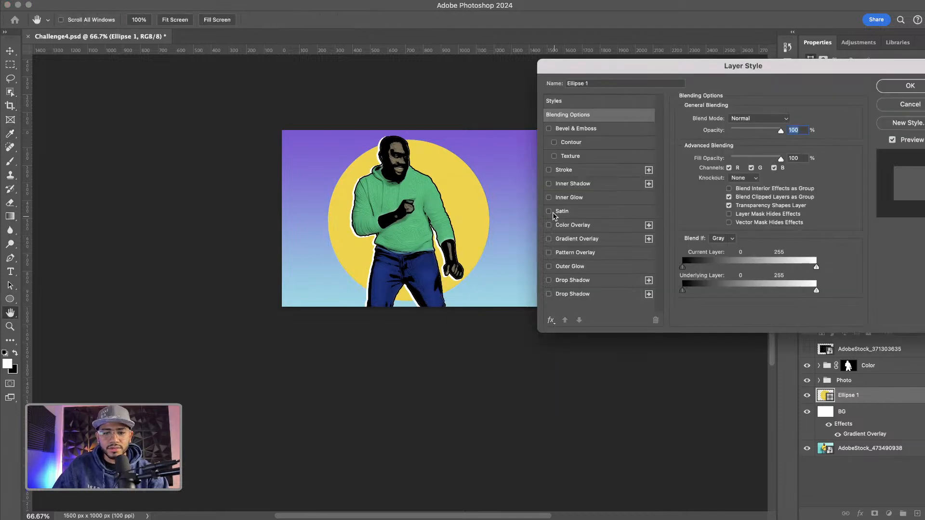
click(549, 170)
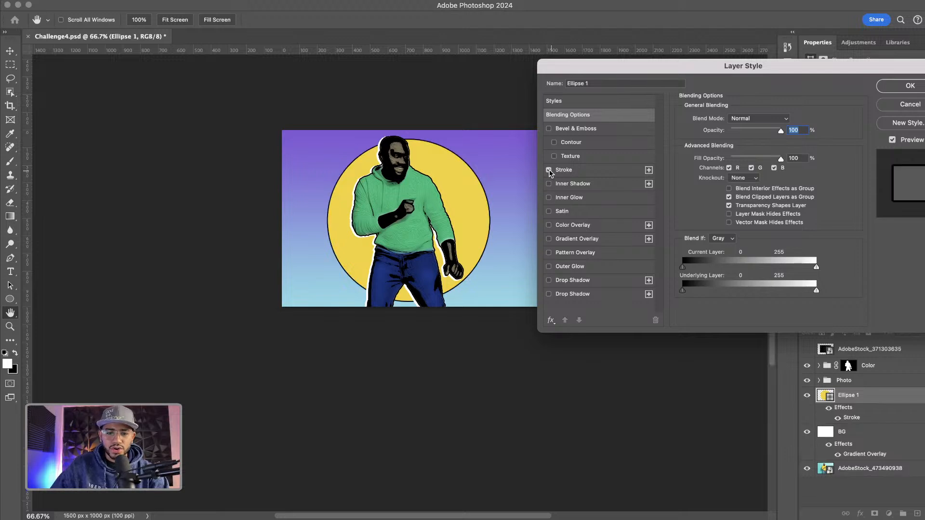
click(549, 295)
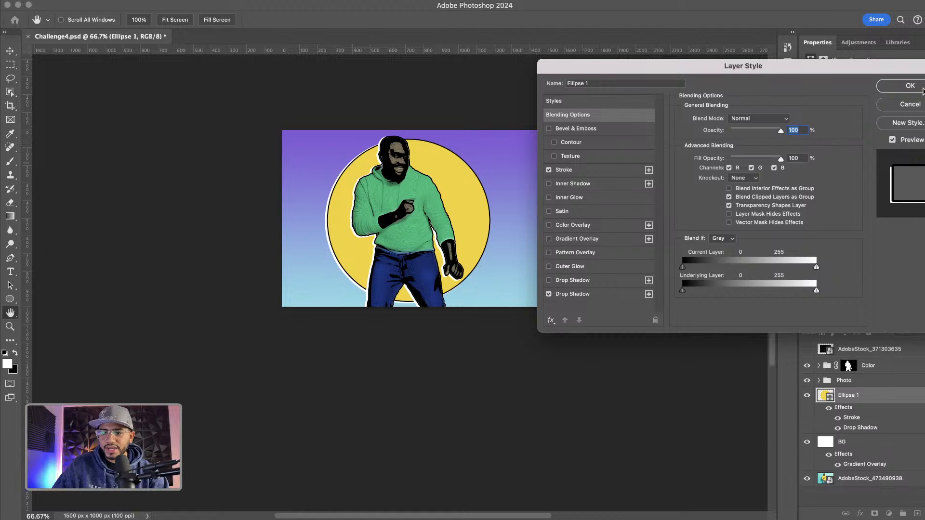
click(908, 86)
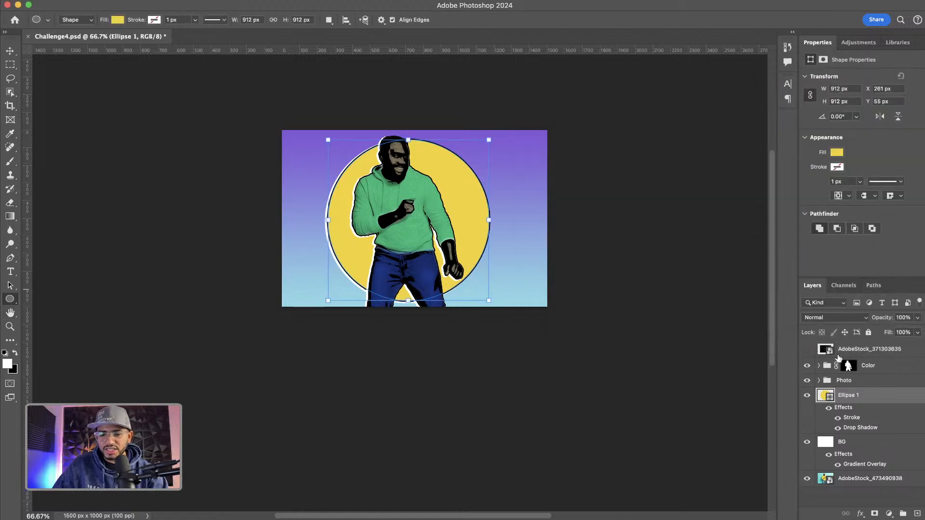
Duplicate the AdobeStock_371303635 texture layer, show the original, and move it just above the circle layer
click(807, 350)
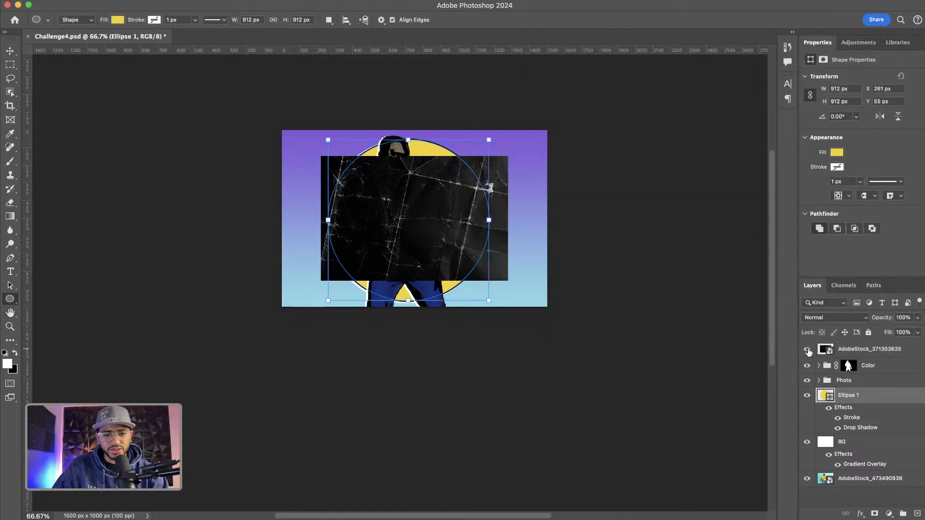
click(809, 351)
click(831, 352)
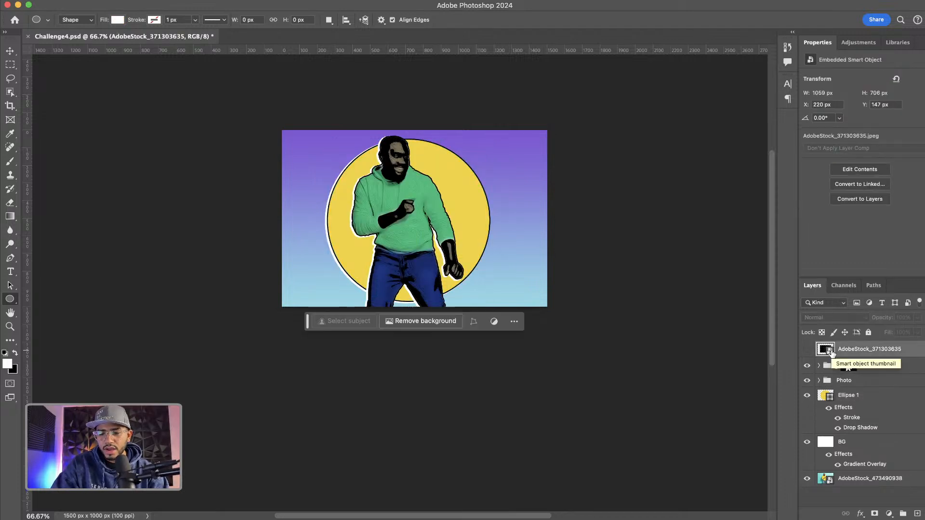
key(super+j)
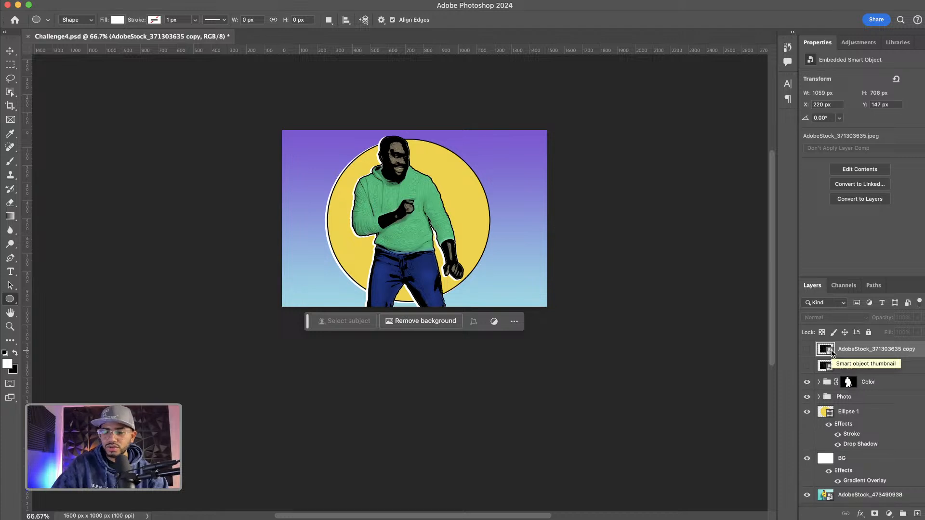
click(808, 366)
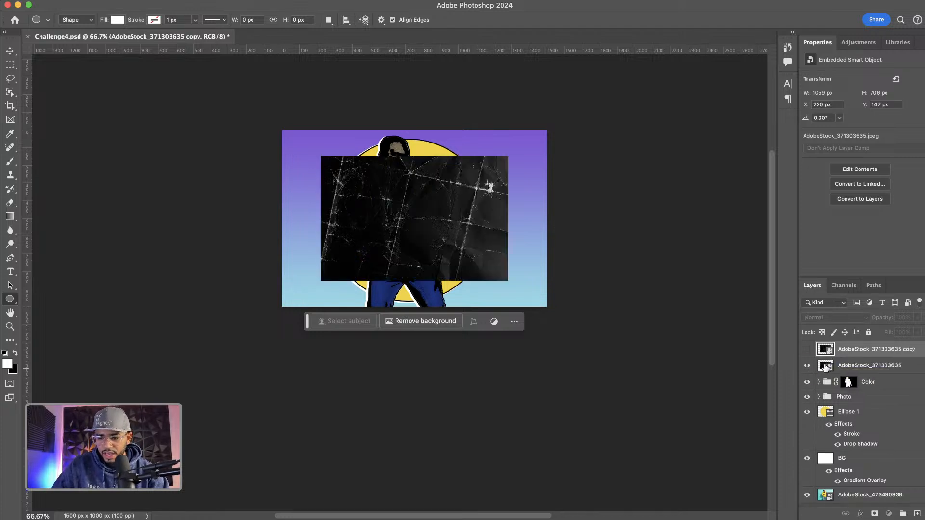
drag(825, 365, 838, 406)
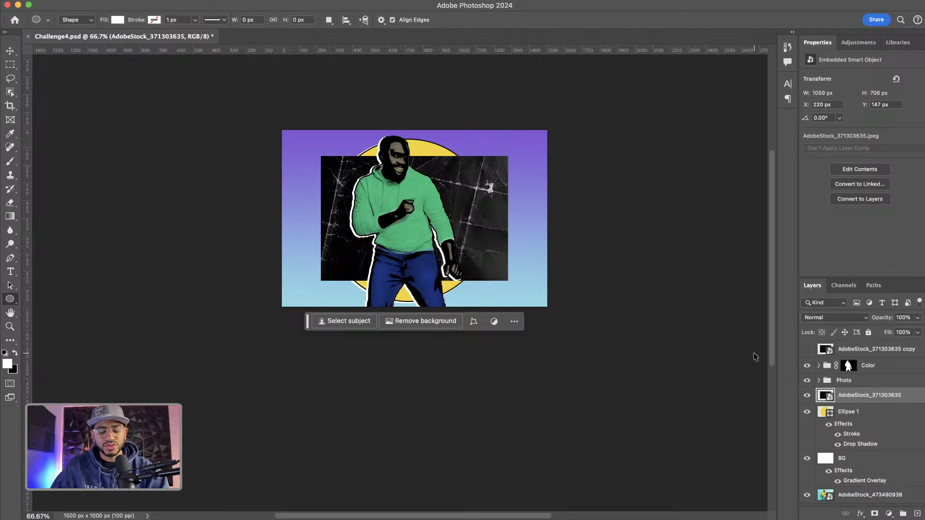
Rotate the texture -90° and scale it to about 82.5% so it covers the canvas height
key(super+t)
drag(509, 159, 321, 94)
mouse_move(445, 161)
mouse_down()
mouse_move(422, 161)
mouse_move(434, 159)
mouse_up()
drag(499, 91, 506, 77)
drag(456, 139, 446, 145)
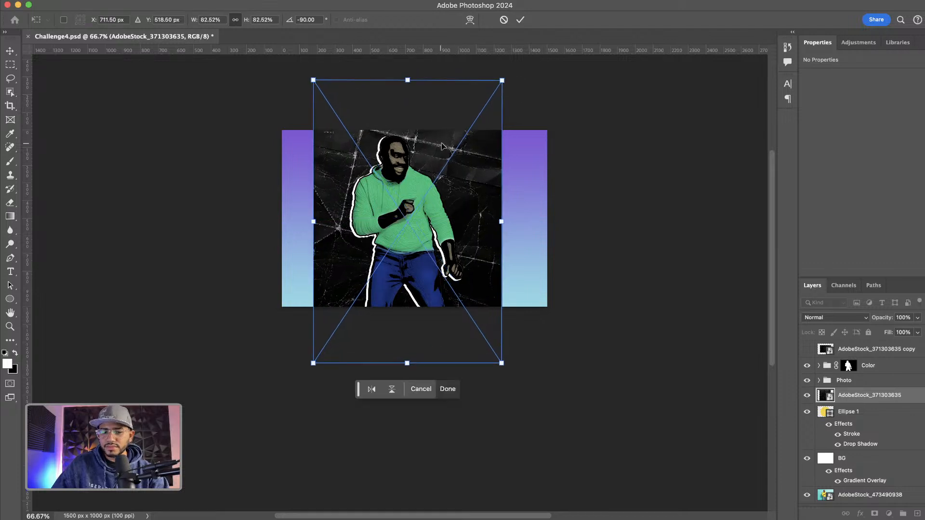
key(Return)
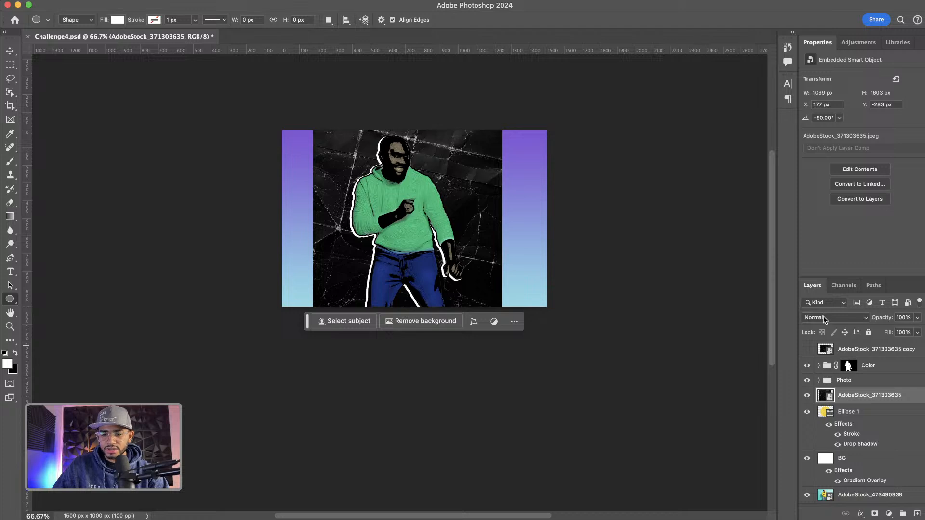
Set the texture's blend mode to Screen and clip it to the circle layer
click(835, 318)
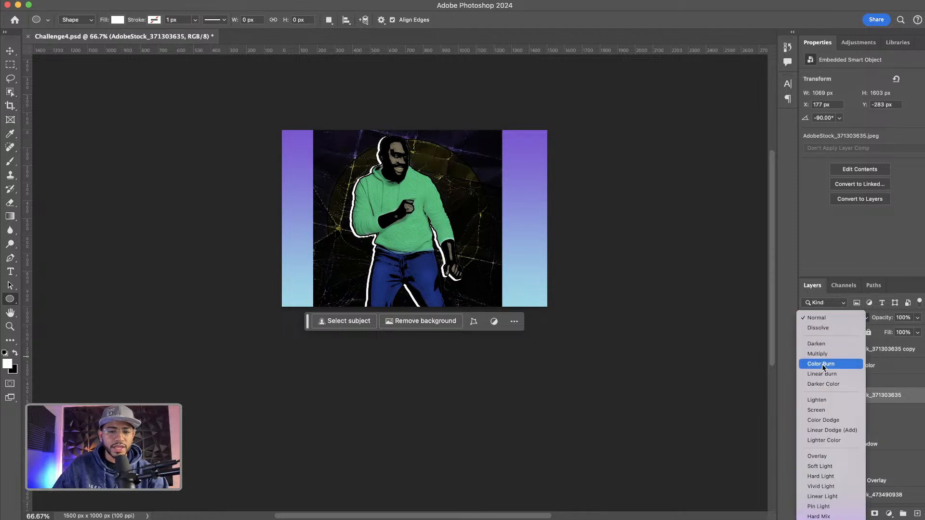
click(824, 411)
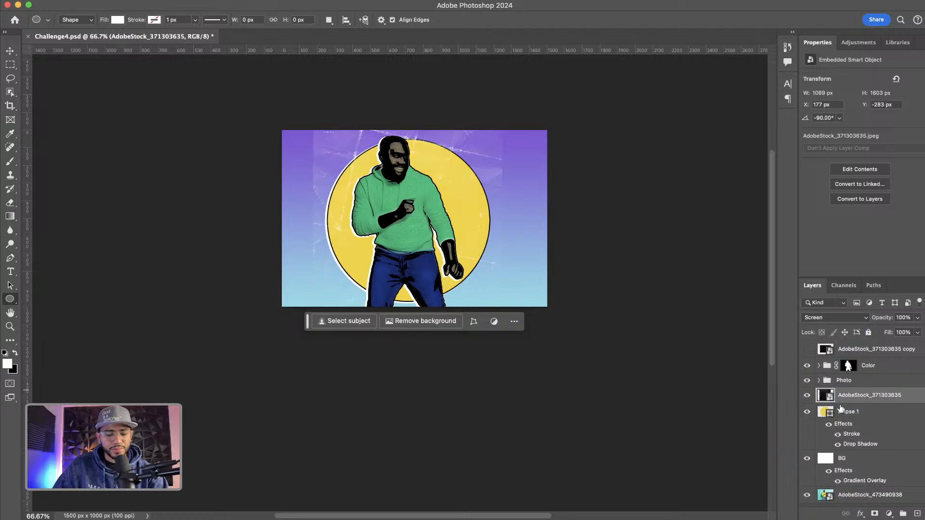
alt+click(840, 404)
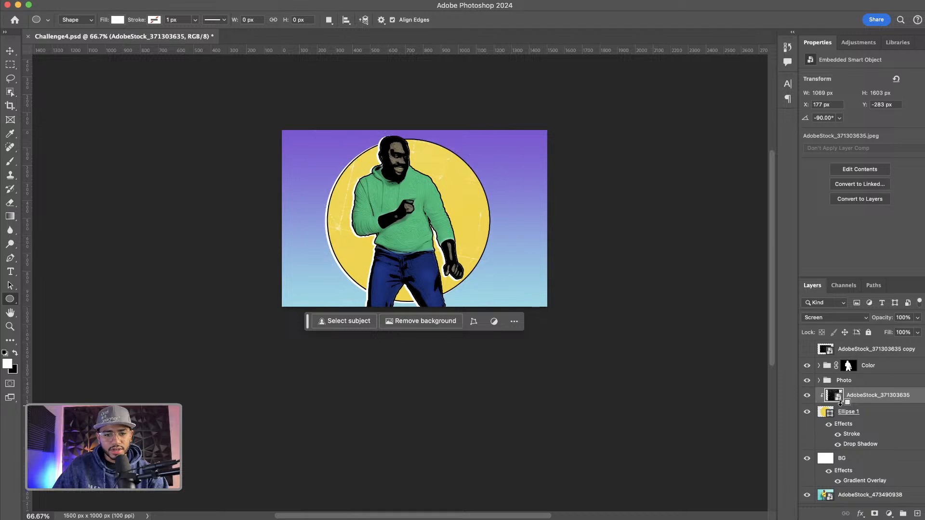
key(super+1)
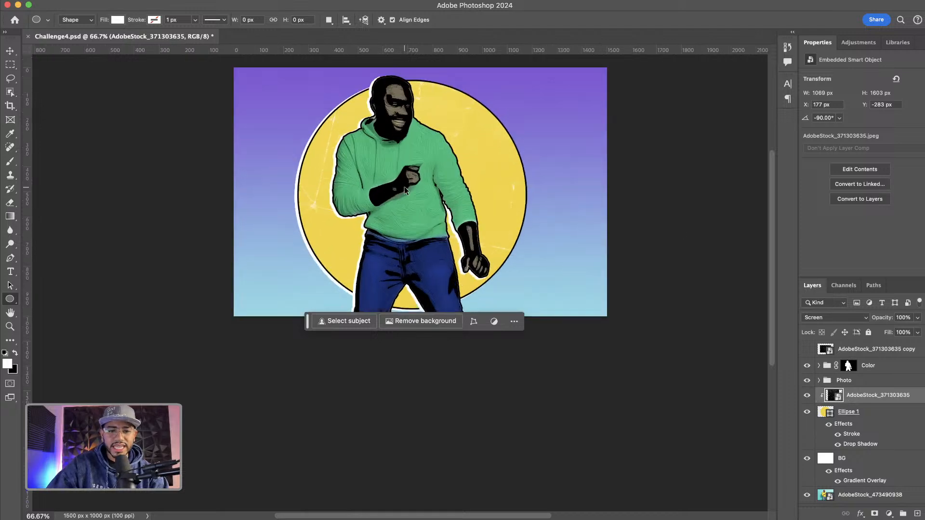
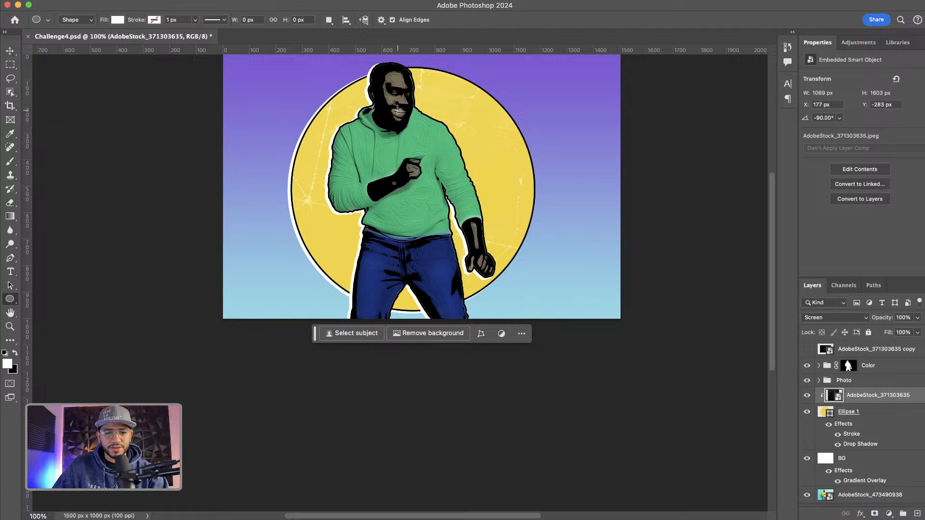
Set the Grays layer's Threshold smart filter level to 84
key(v)
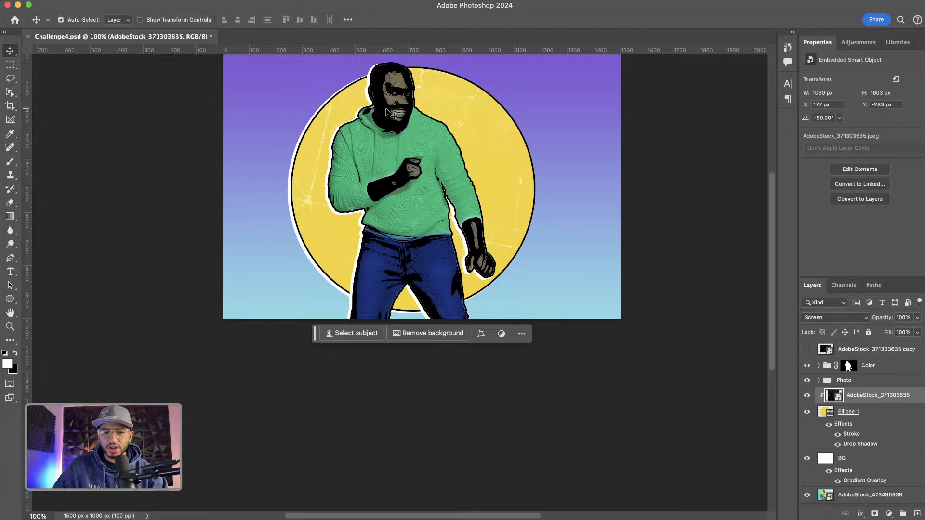
click(393, 113)
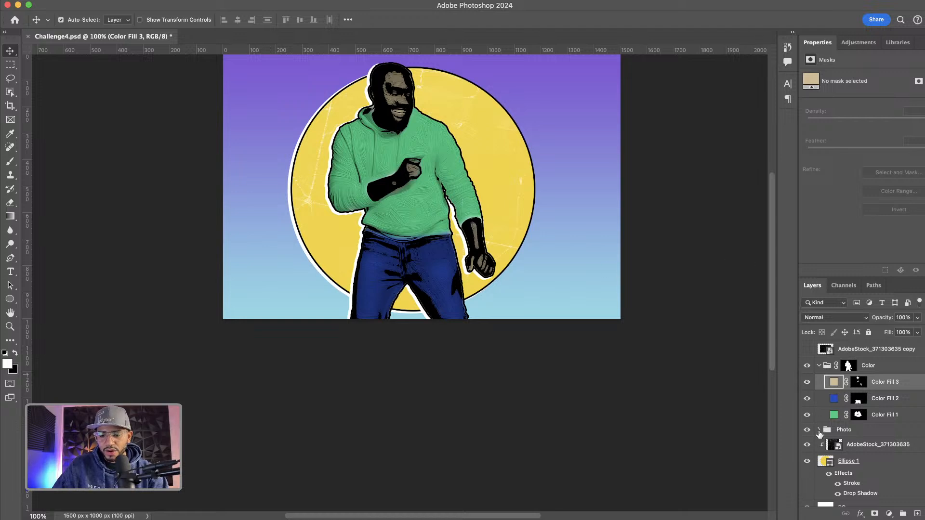
click(819, 429)
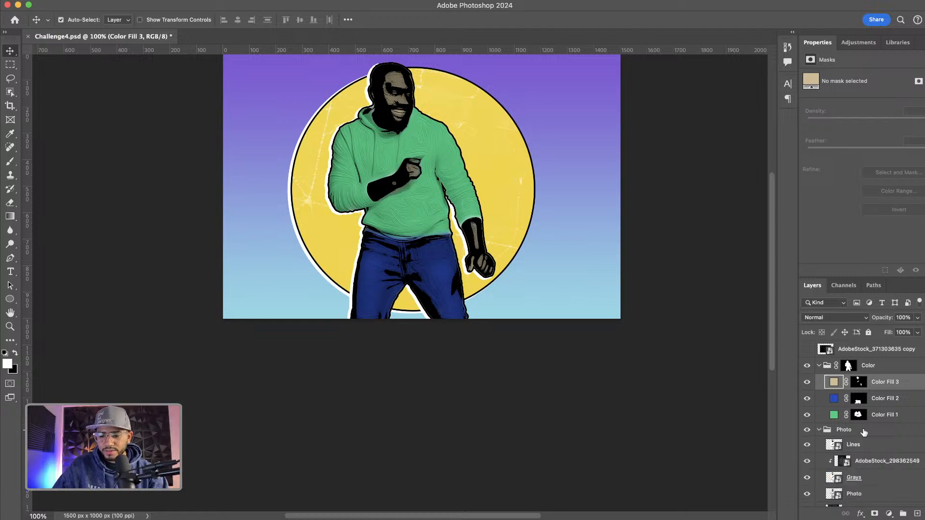
click(860, 479)
scroll(903, 474, down, 3)
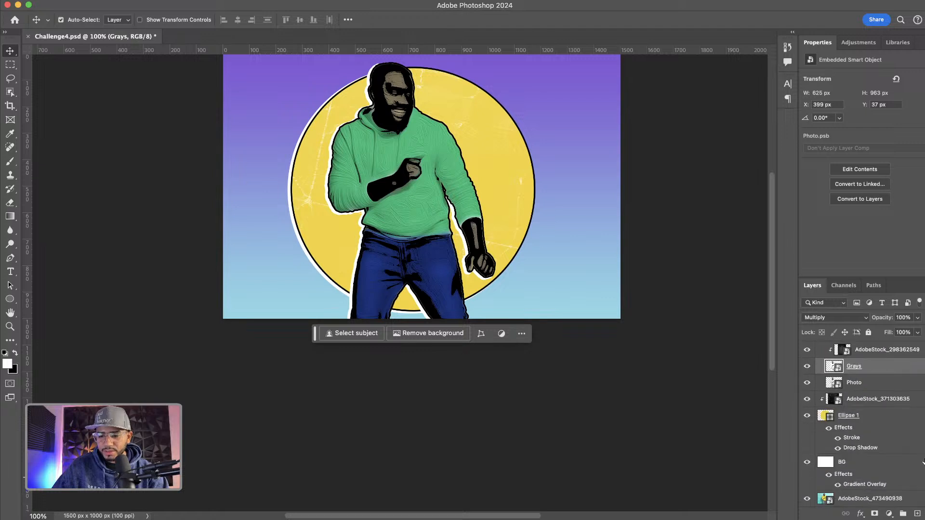
click(924, 367)
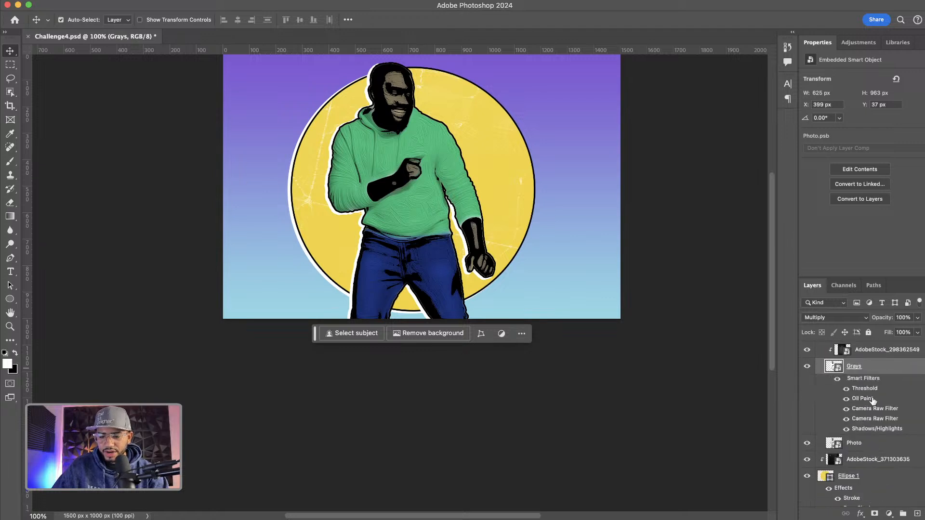
click(846, 399)
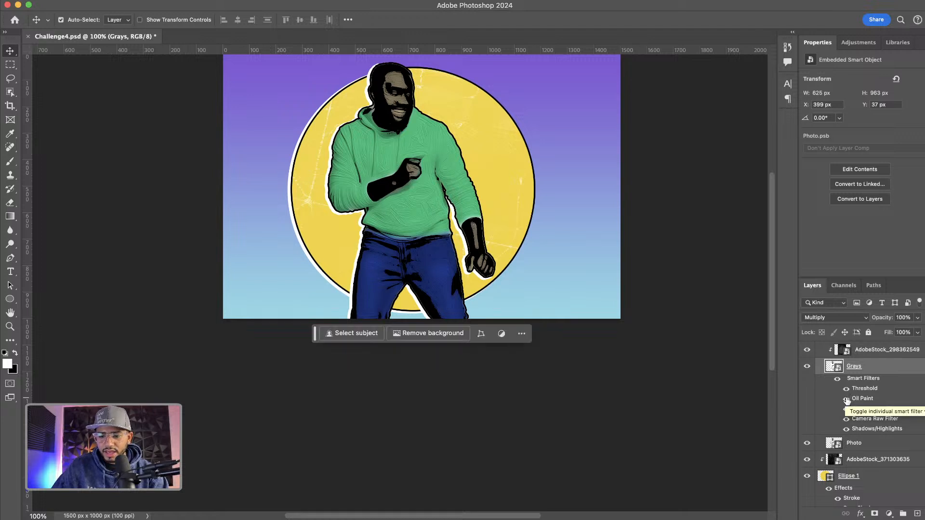
double_click(860, 389)
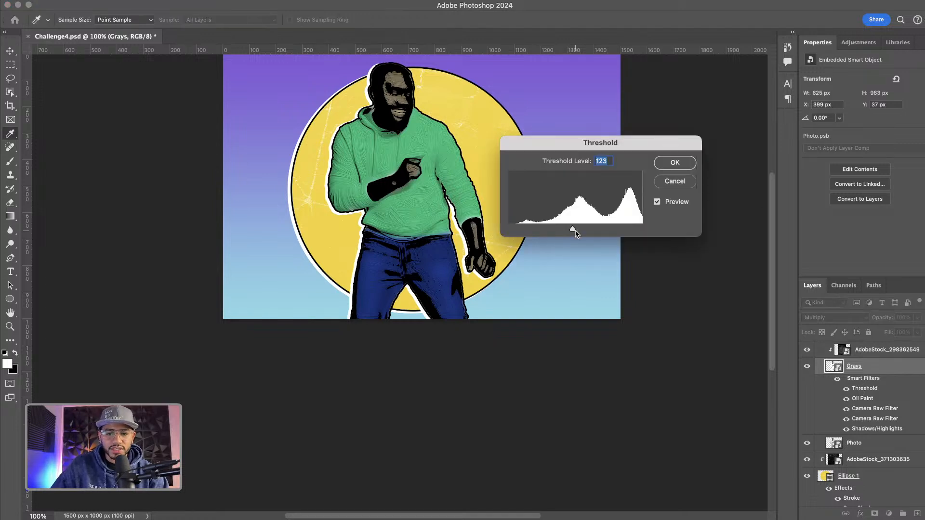
mouse_move(575, 231)
mouse_down()
mouse_move(565, 231)
mouse_move(608, 230)
mouse_move(561, 231)
mouse_up()
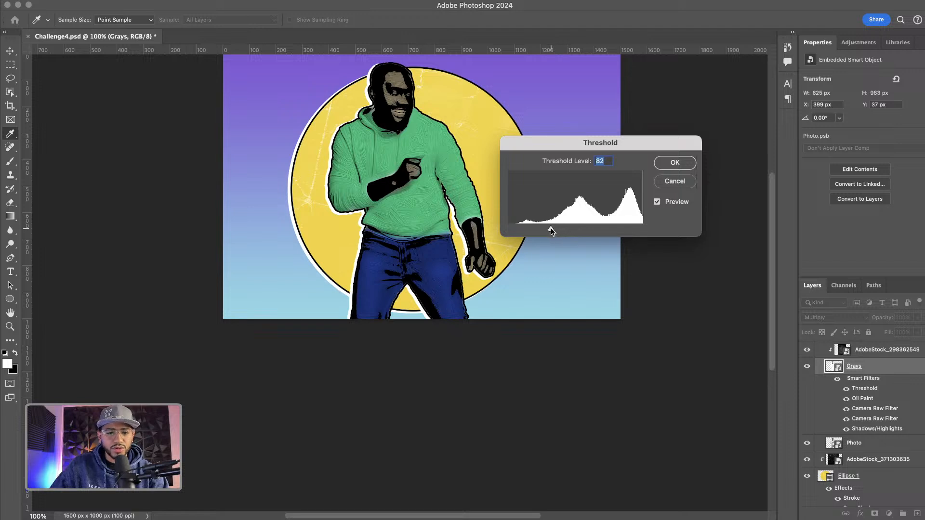
drag(552, 228, 552, 227)
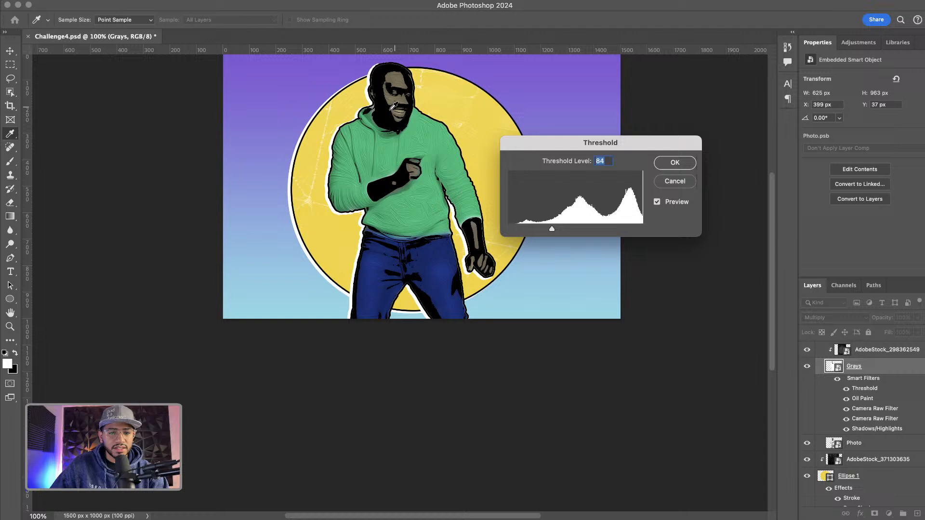
click(674, 163)
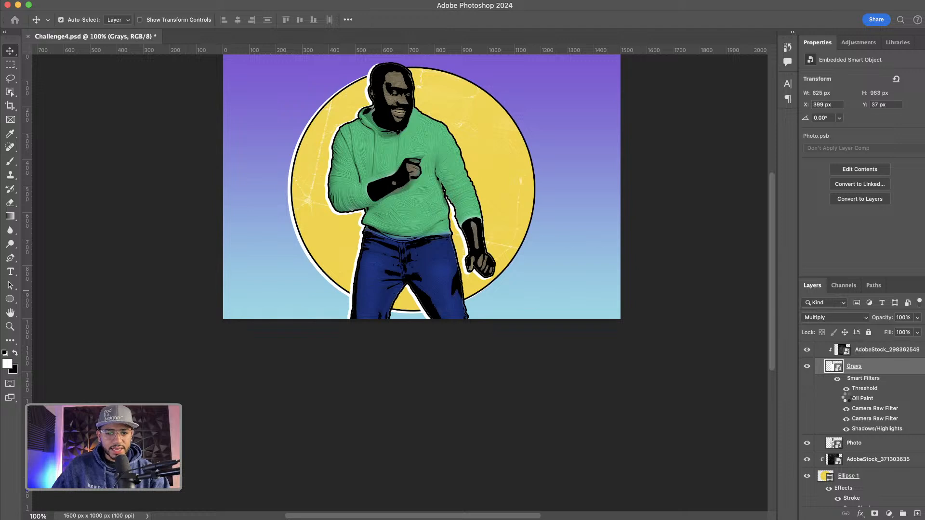
Set the Lines layer's Threshold smart filter level to 111
scroll(867, 395, up, 3)
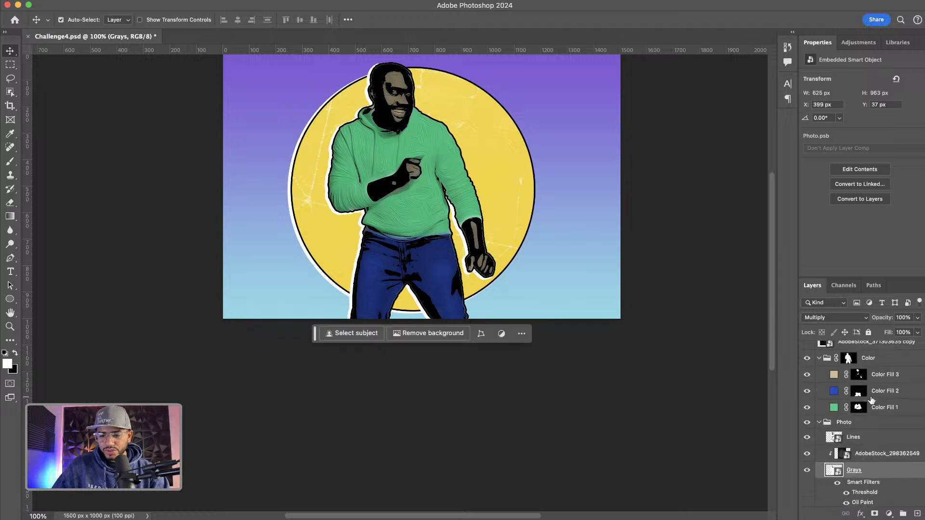
click(860, 444)
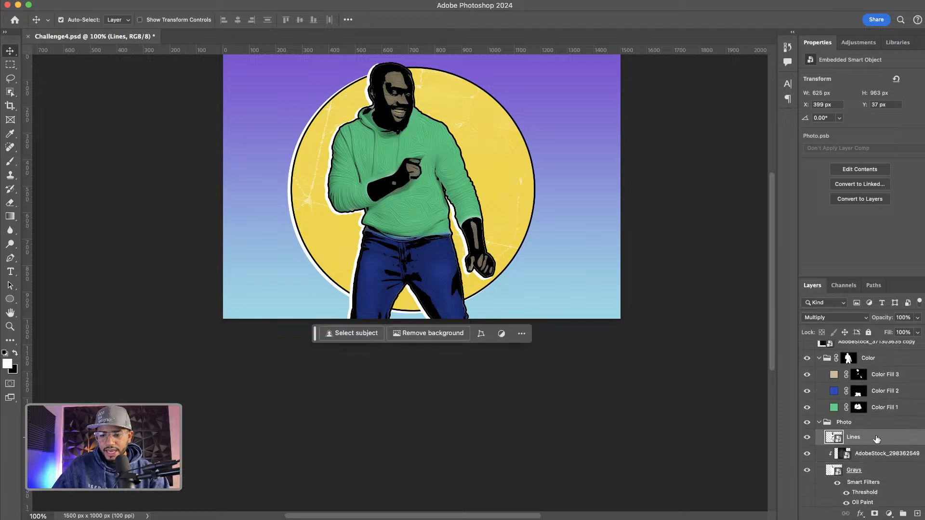
click(923, 438)
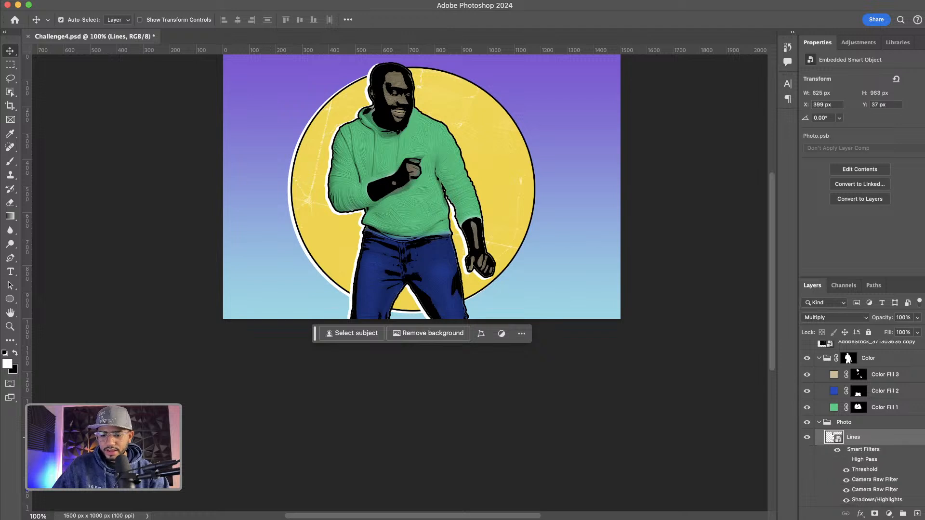
double_click(861, 462)
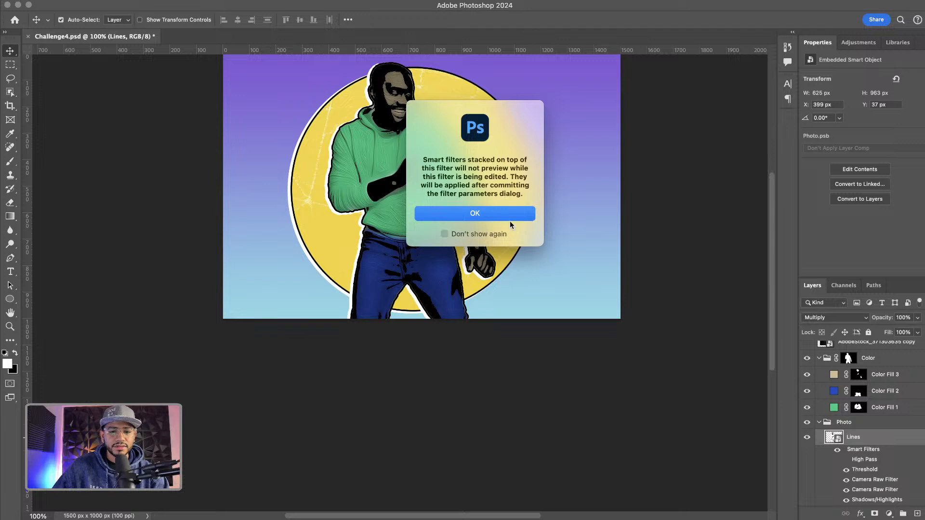
click(496, 217)
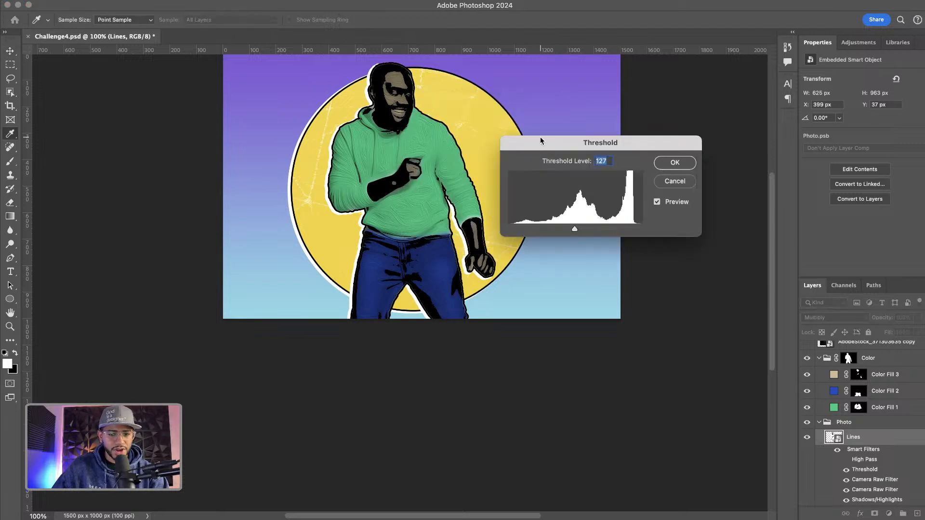
mouse_move(555, 142)
mouse_down()
mouse_move(539, 145)
mouse_move(555, 141)
mouse_up()
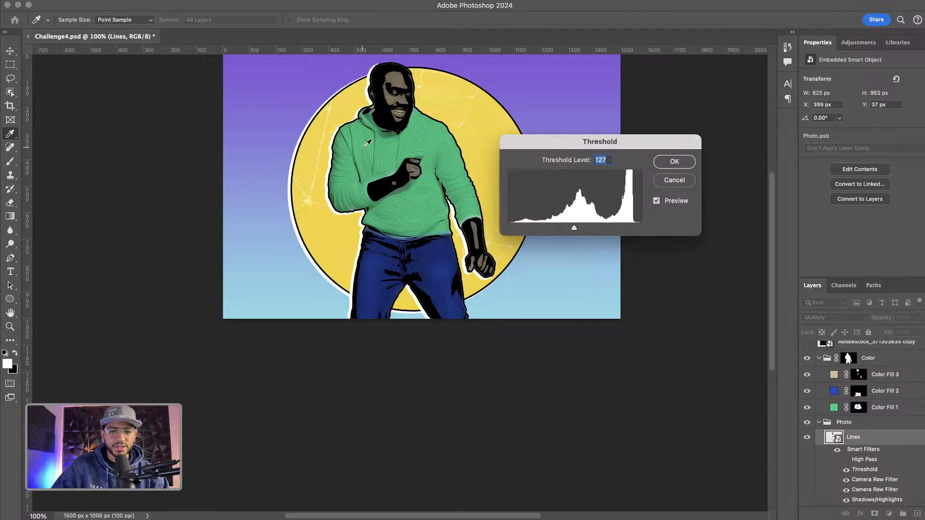
key(super+equal)
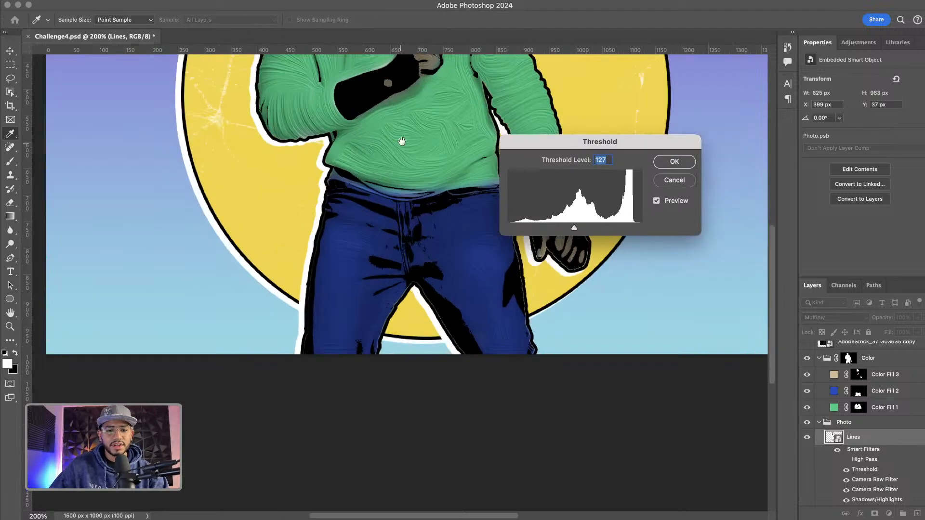
drag(402, 141, 388, 356)
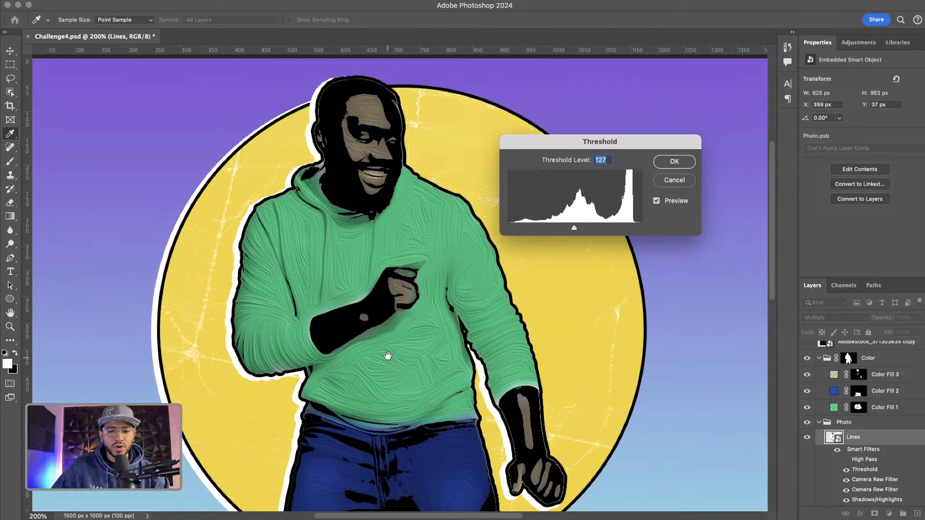
drag(575, 230, 565, 230)
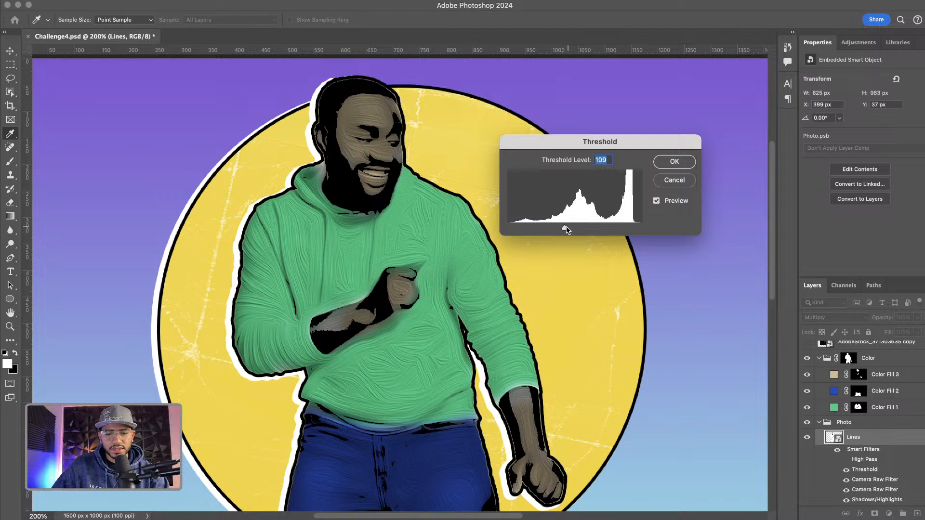
drag(564, 228, 567, 230)
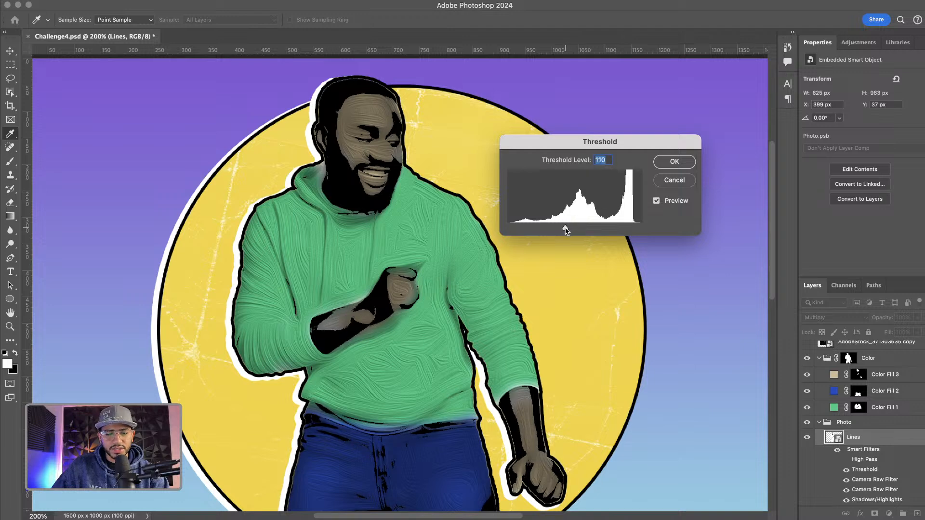
click(675, 164)
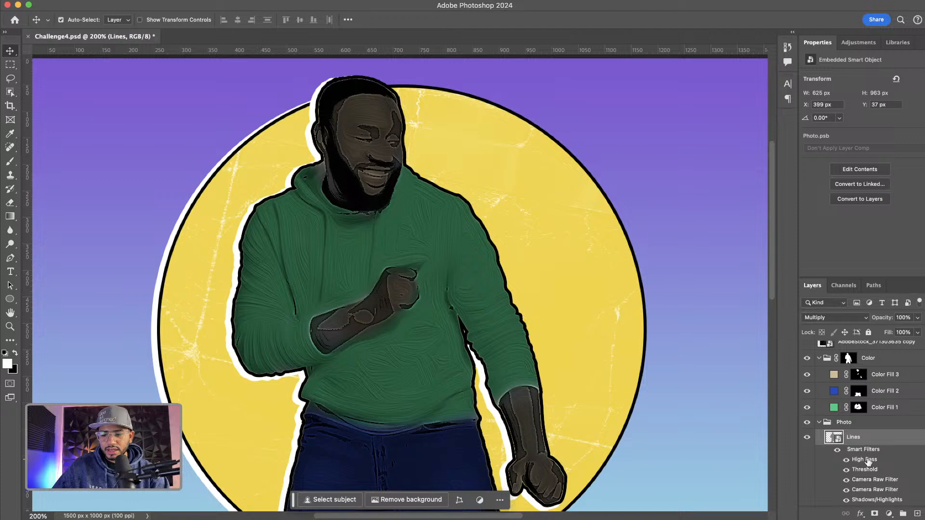
double_click(863, 460)
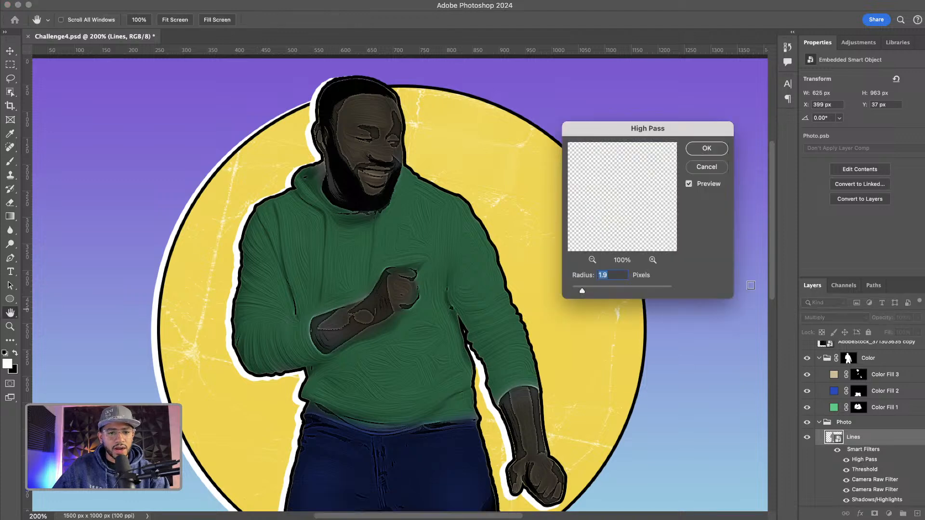
mouse_move(584, 290)
mouse_down()
mouse_move(634, 294)
mouse_move(573, 292)
mouse_up()
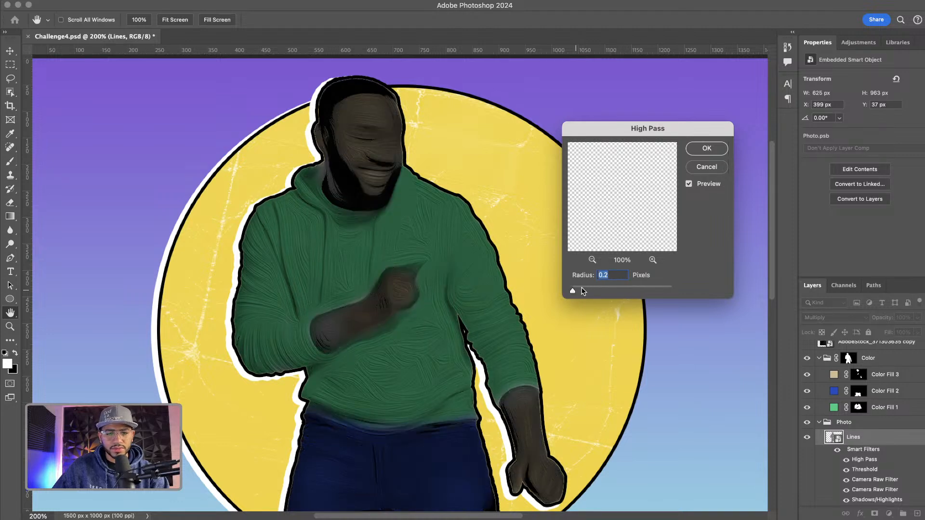
click(706, 168)
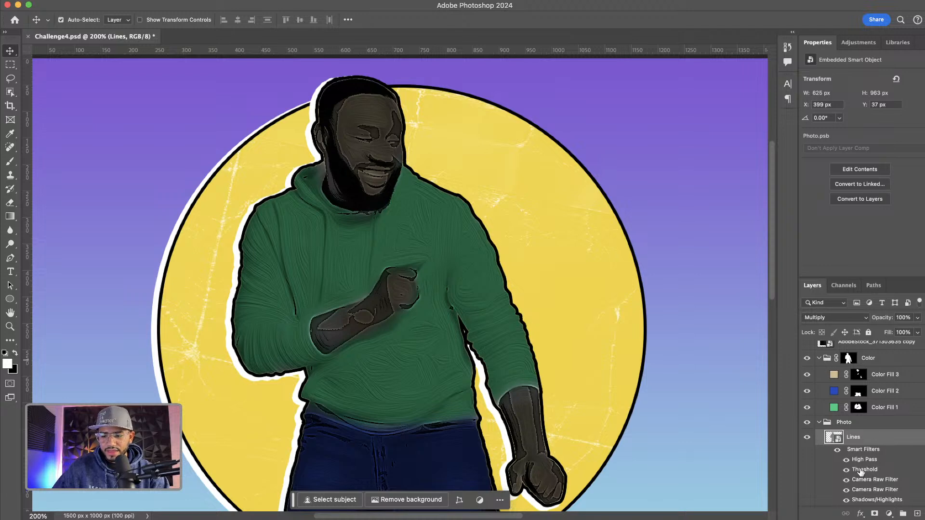
Set the Lines layer's Threshold smart filter level to 116
double_click(862, 470)
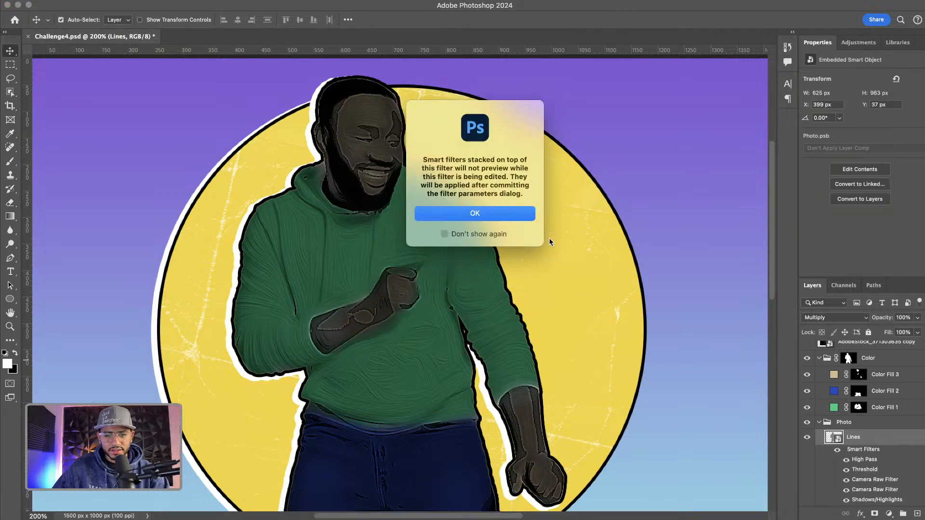
click(499, 213)
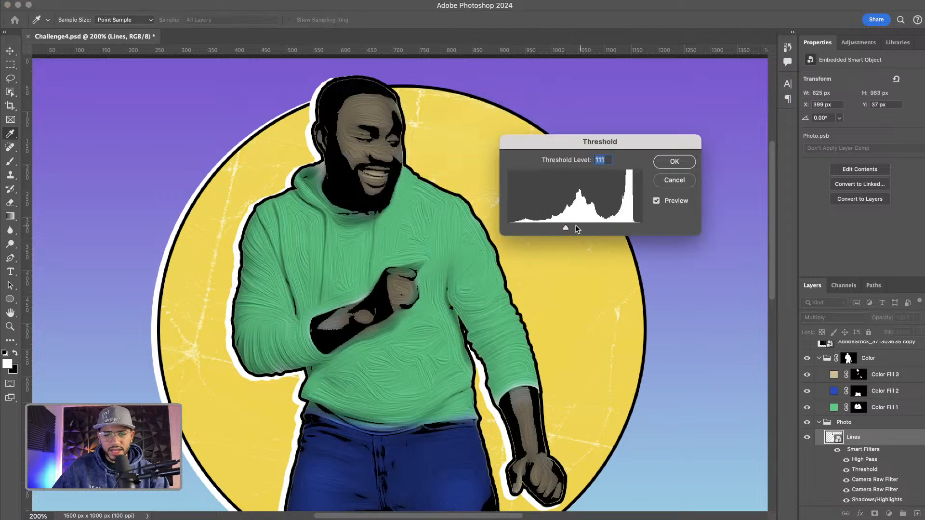
drag(568, 226, 567, 227)
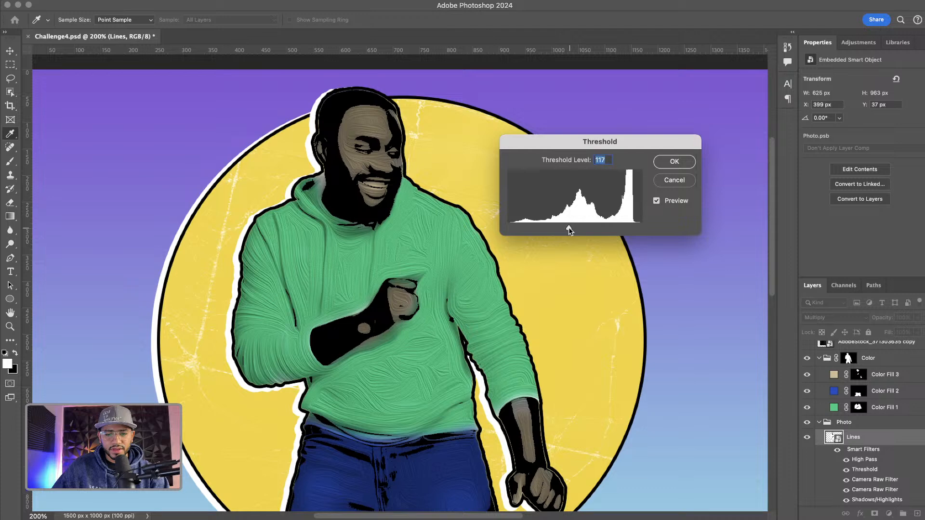
drag(569, 227, 568, 227)
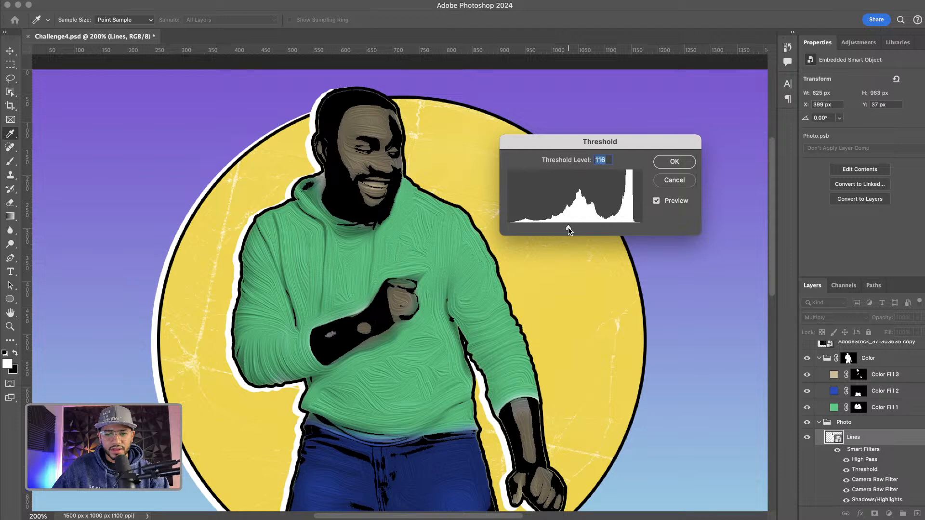
click(683, 167)
Set the Lines layer's Threshold smart filter level to 108
scroll(874, 470, down, 5)
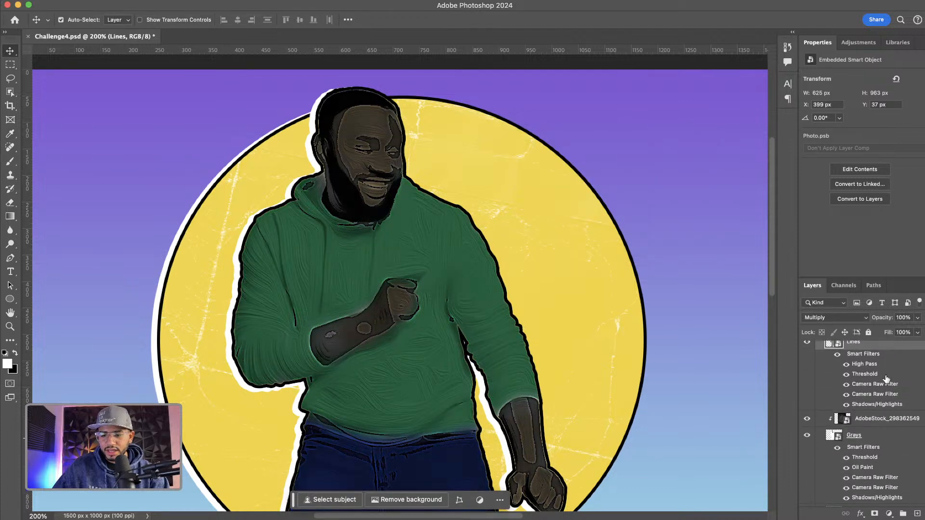
scroll(882, 451, down, 4)
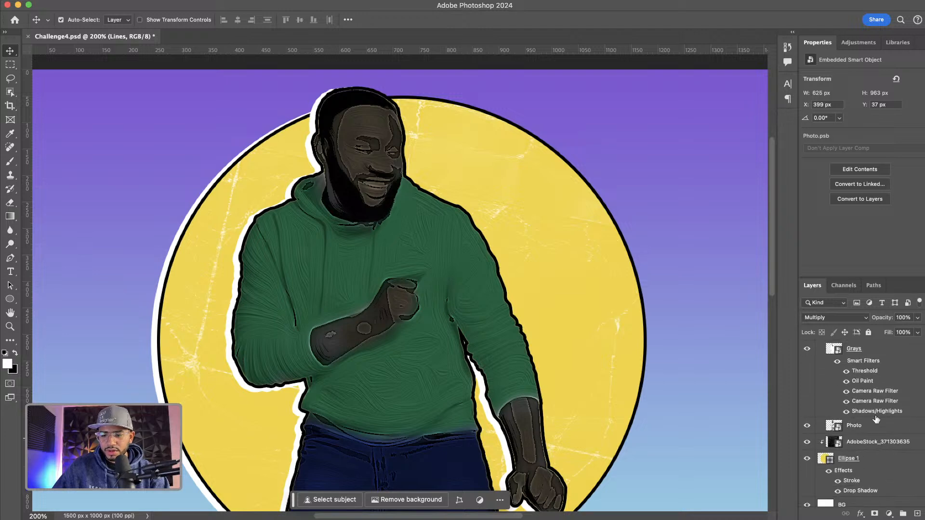
scroll(876, 418, up, 2)
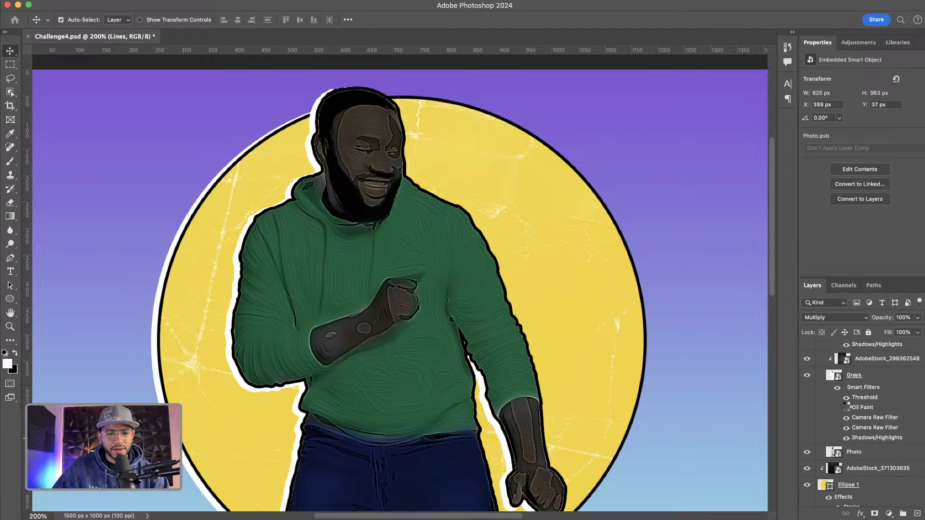
scroll(848, 411, up, 10)
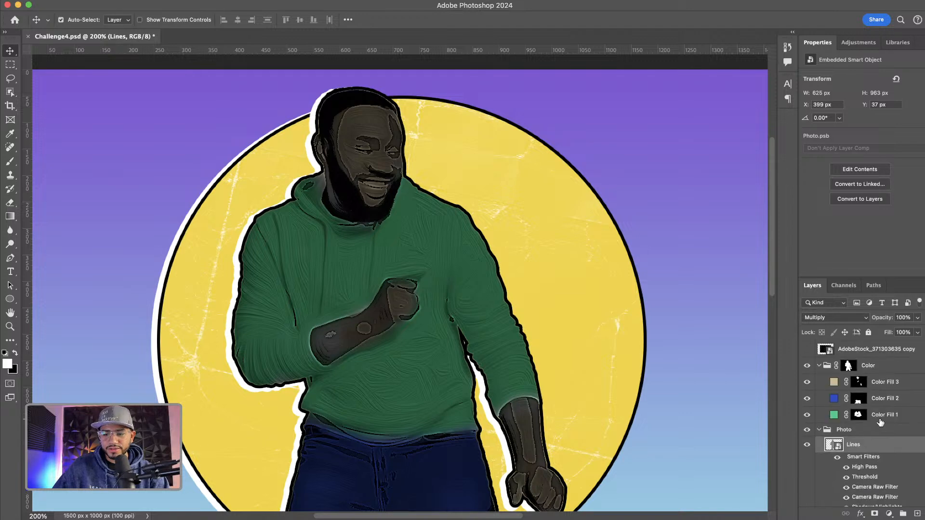
scroll(889, 463, down, 2)
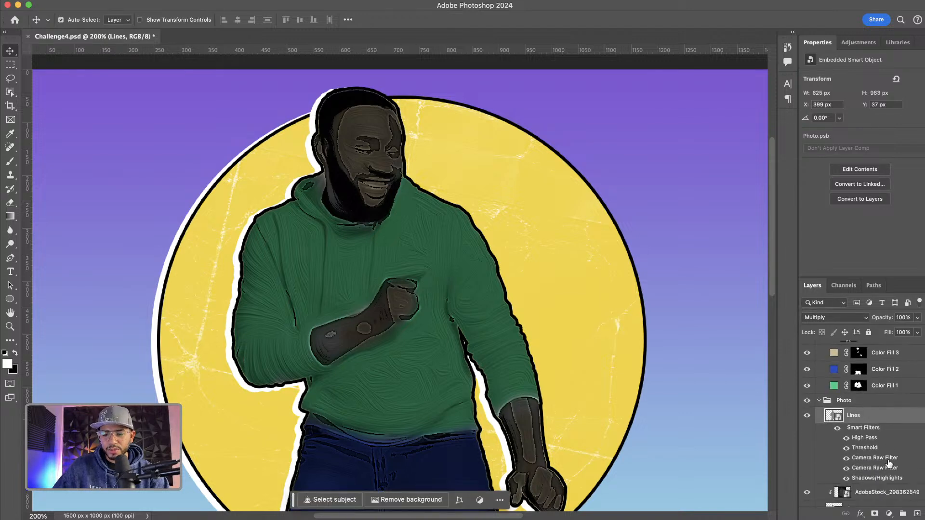
double_click(864, 448)
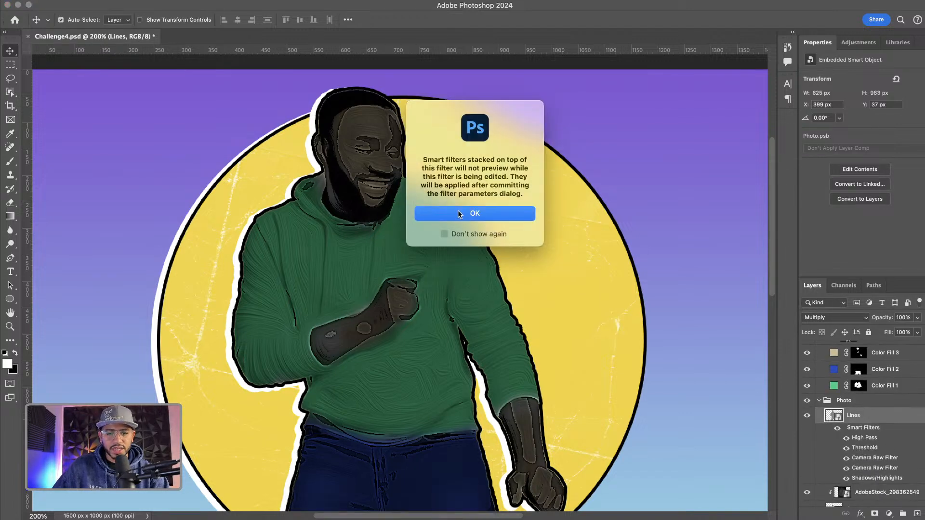
click(487, 208)
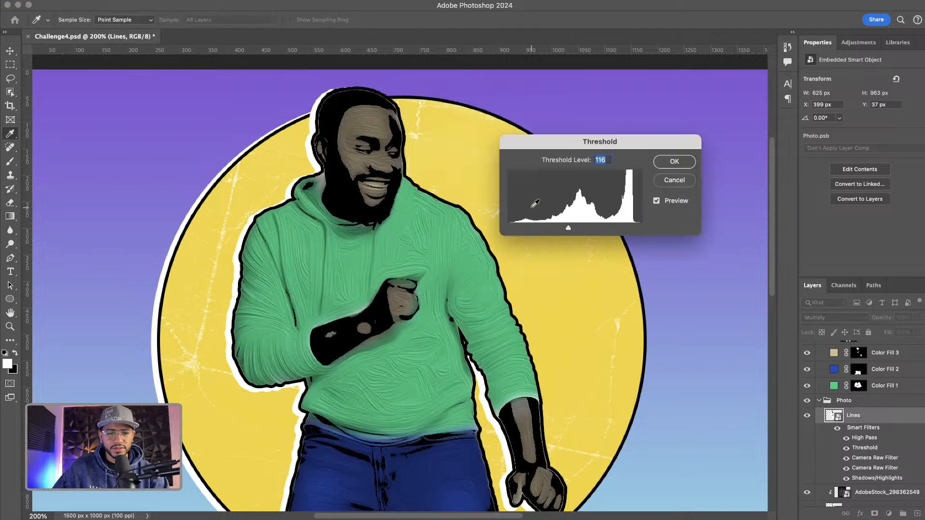
drag(567, 227, 562, 226)
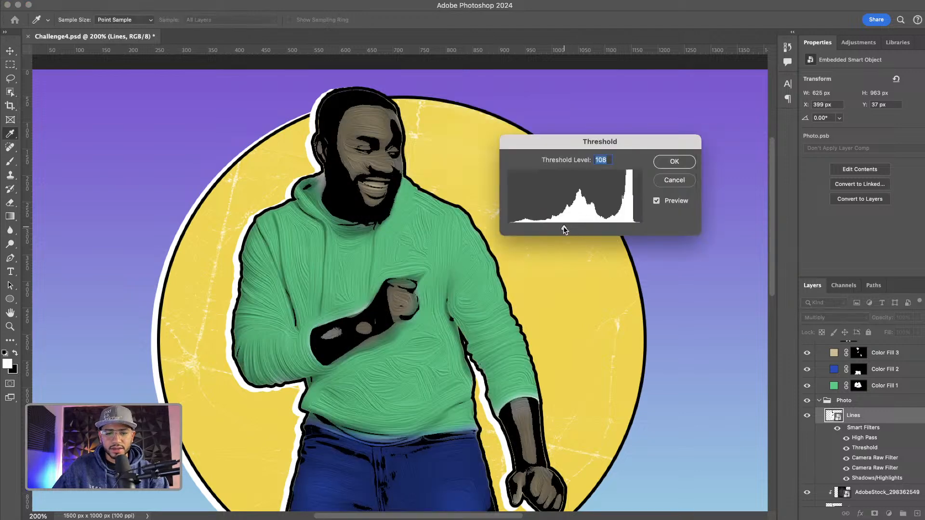
click(675, 162)
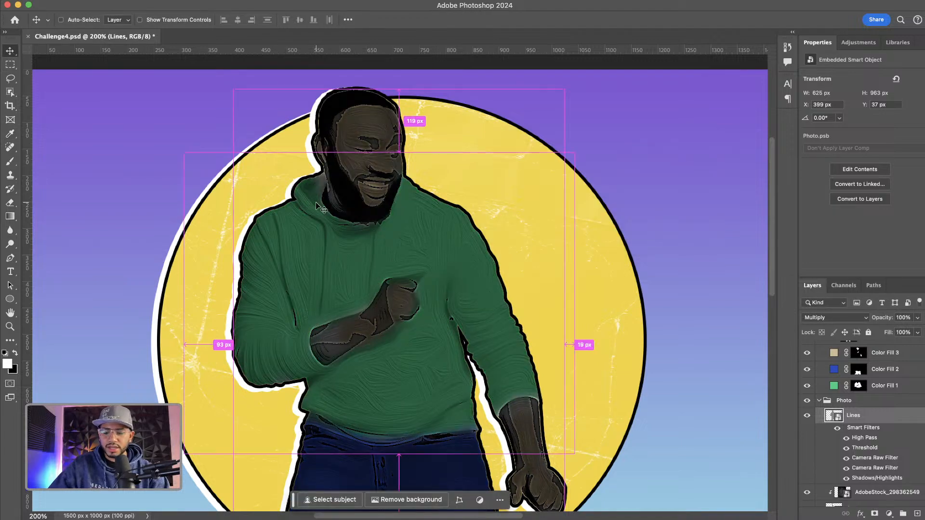
Collapse the Color group and toggle its visibility off and back on to compare
key(super+minus)
key(super+equal)
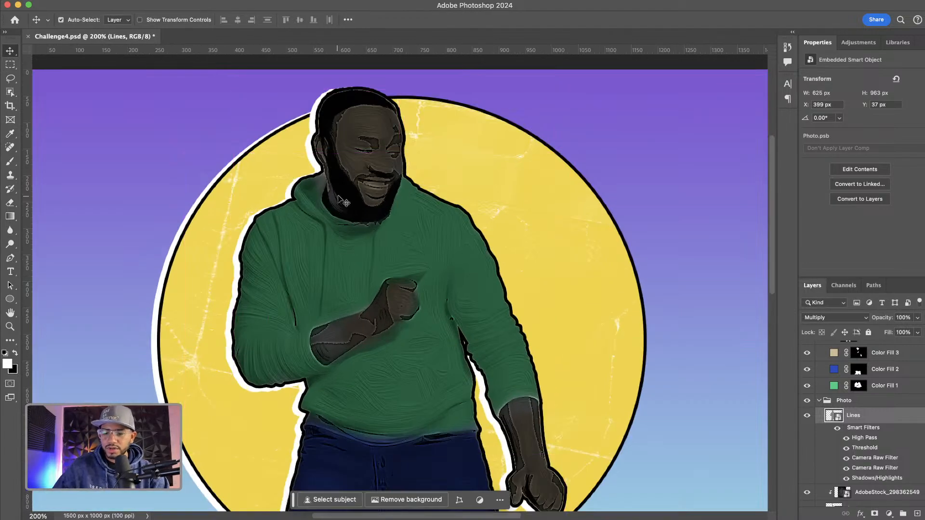
scroll(889, 411, up, 2)
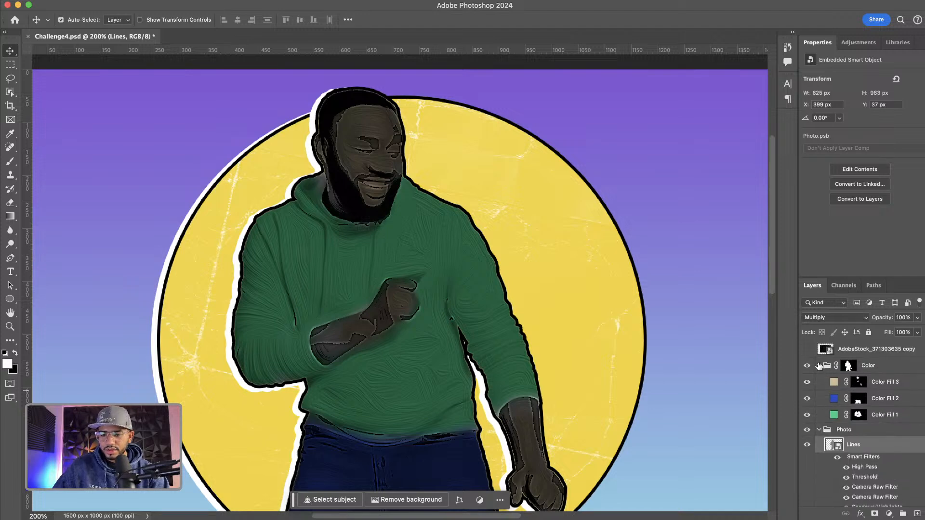
click(819, 366)
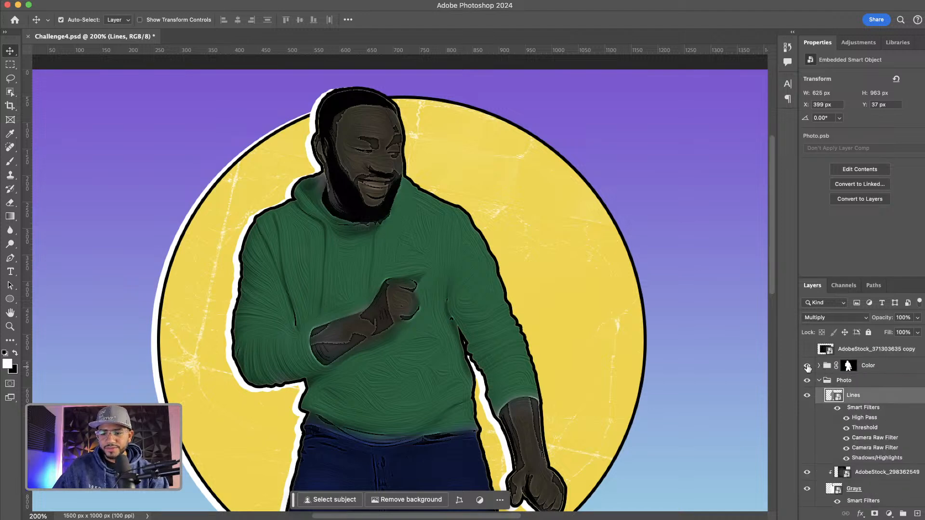
click(807, 366)
click(807, 366)
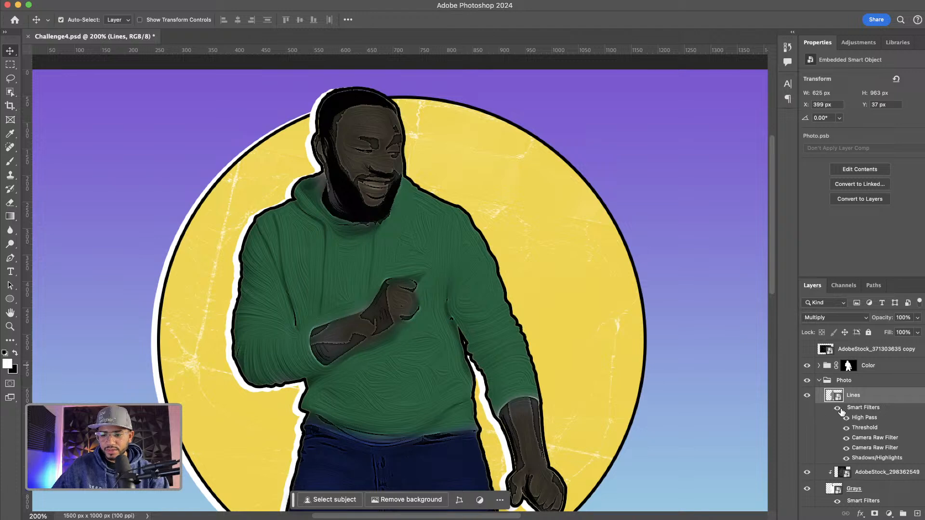
Hide the High Pass smart filter on the Lines layer
click(846, 418)
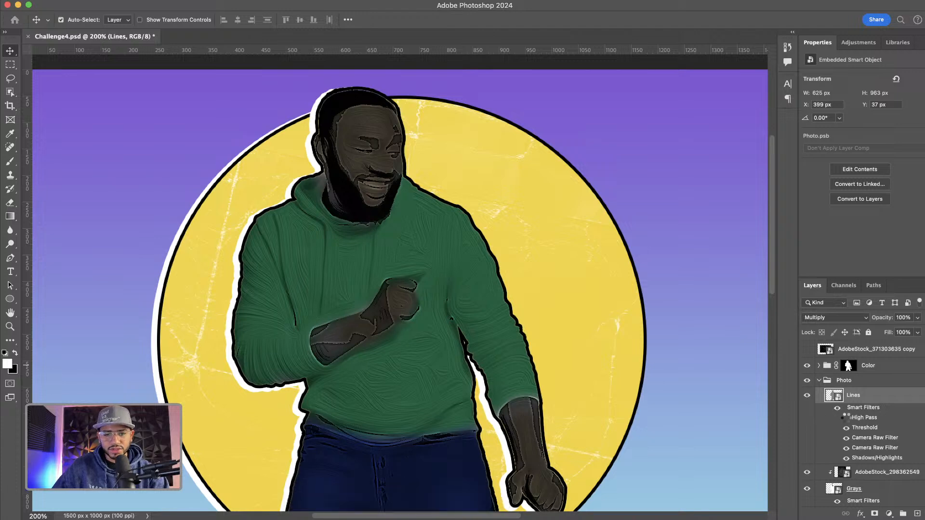
click(847, 418)
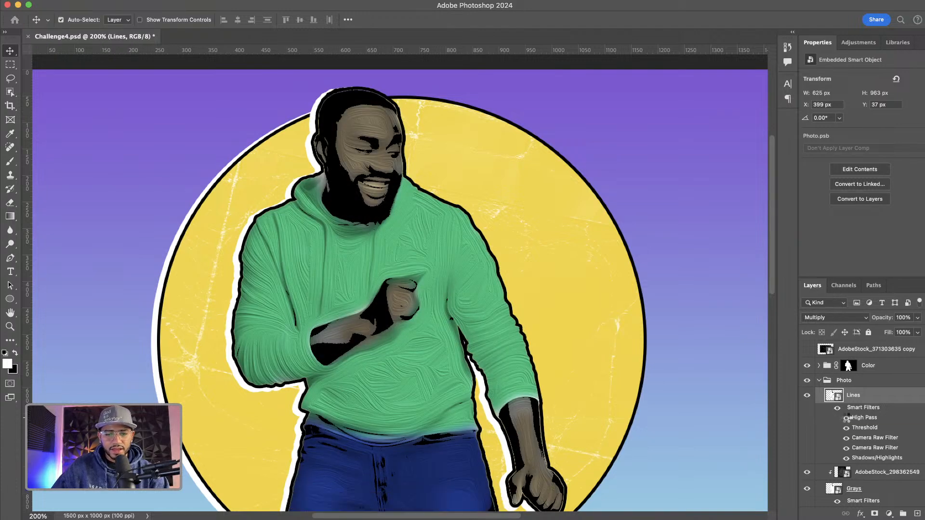
click(847, 419)
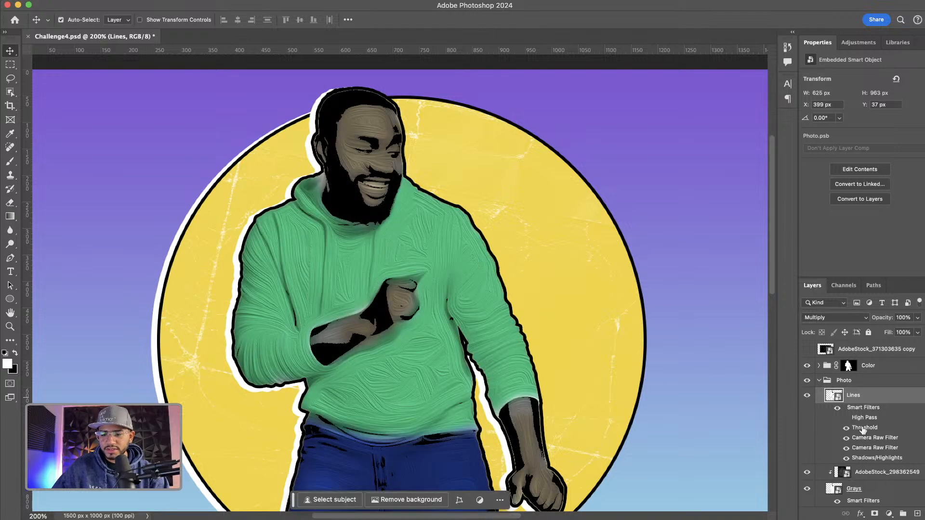
Set the Lines layer's Threshold smart filter level to 112
double_click(864, 428)
click(488, 212)
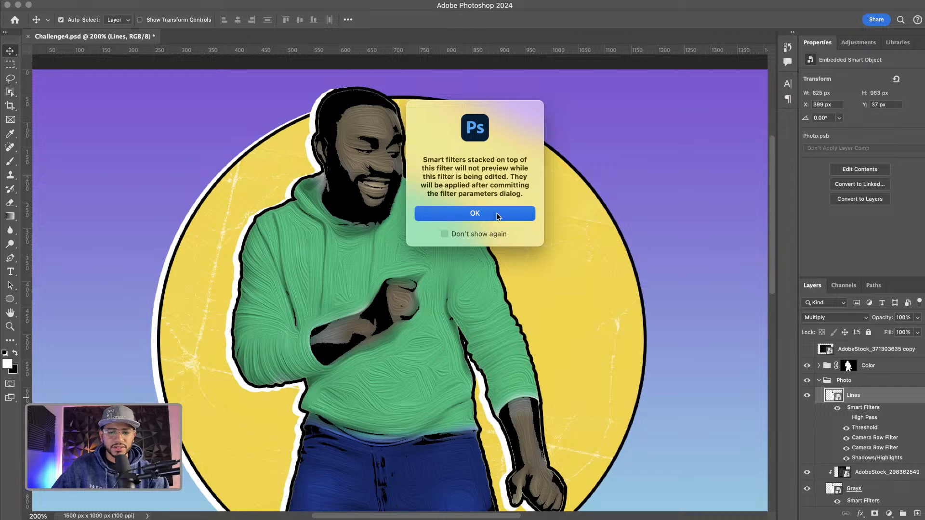
drag(563, 226, 566, 230)
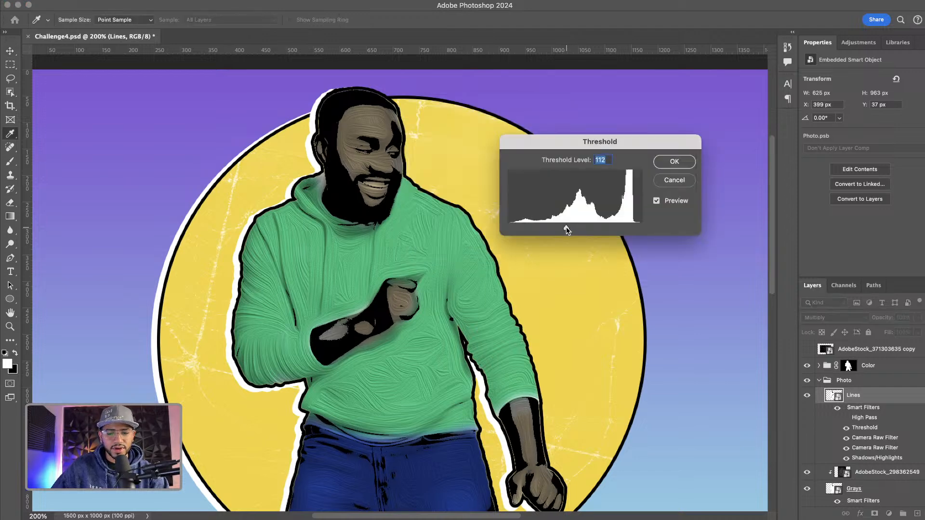
click(674, 163)
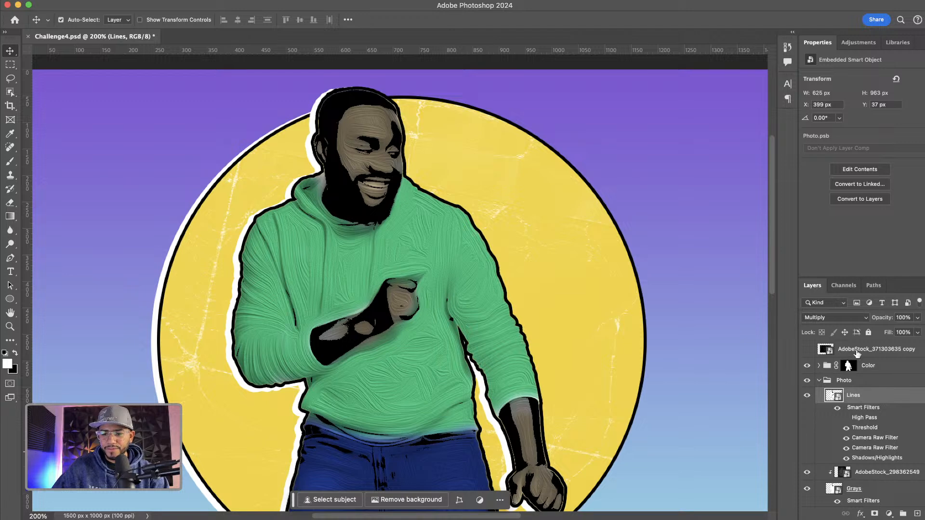
click(837, 318)
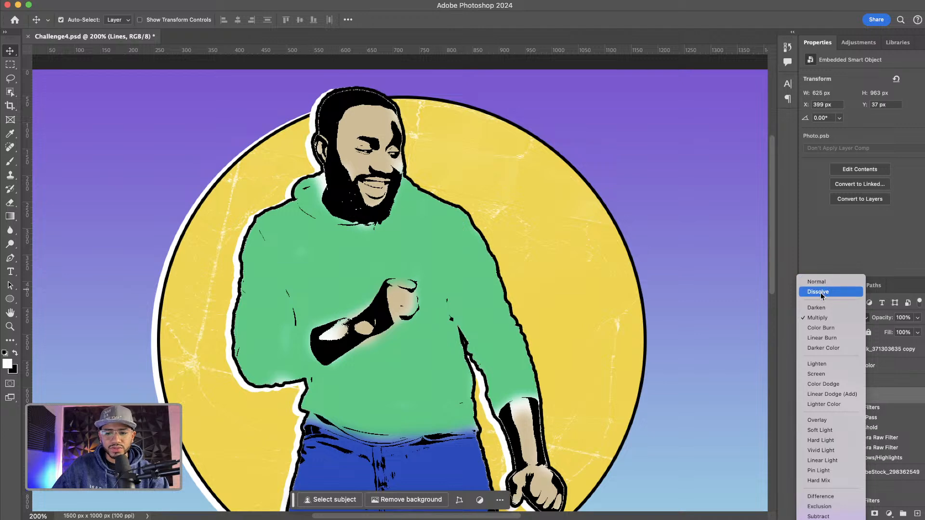
click(821, 319)
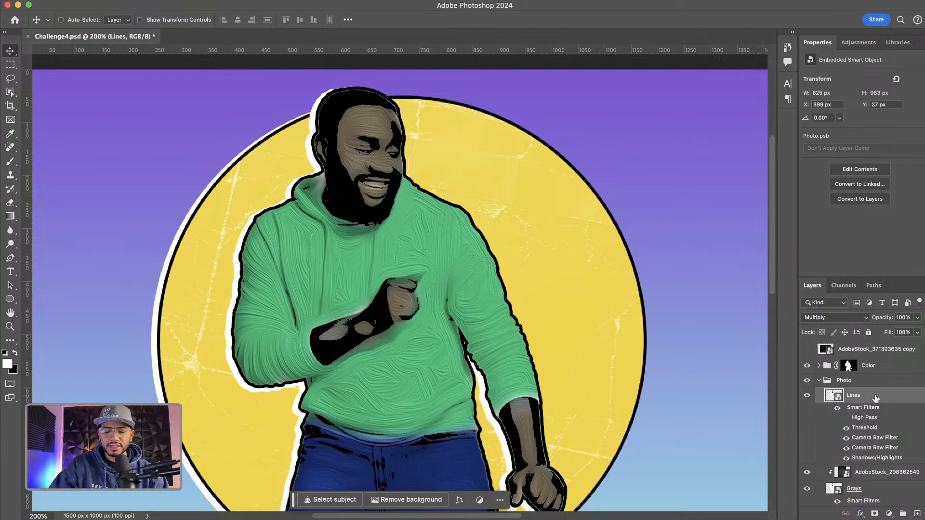
key(super+minus)
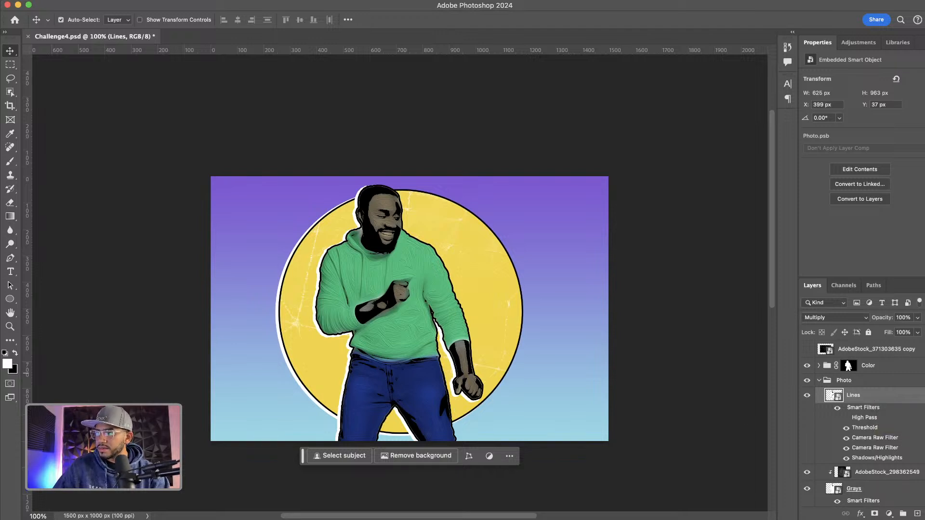
key(super+Tab)
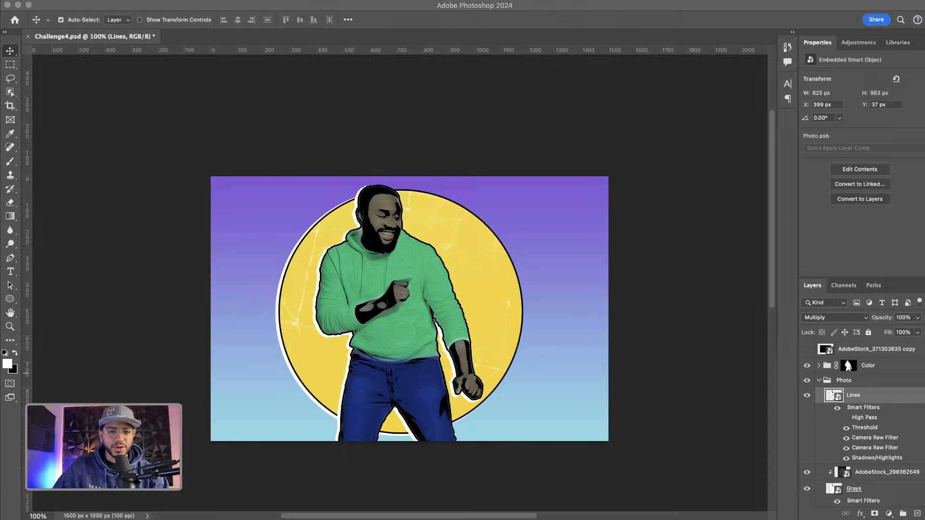
In the grunge stock image, select the top-middle grunge stroke and copy it onto its own layer
drag(924, 409, 616, 516)
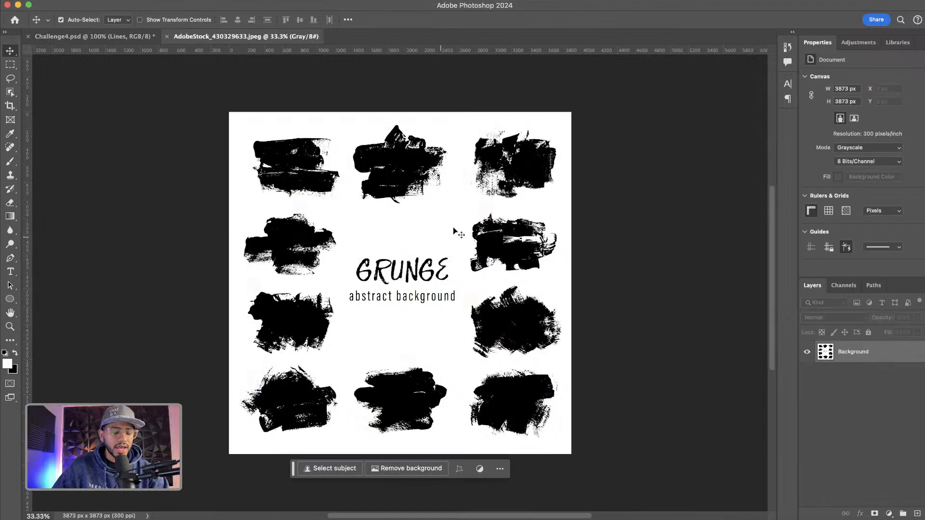
click(10, 66)
drag(344, 117, 459, 216)
key(ctrl+j)
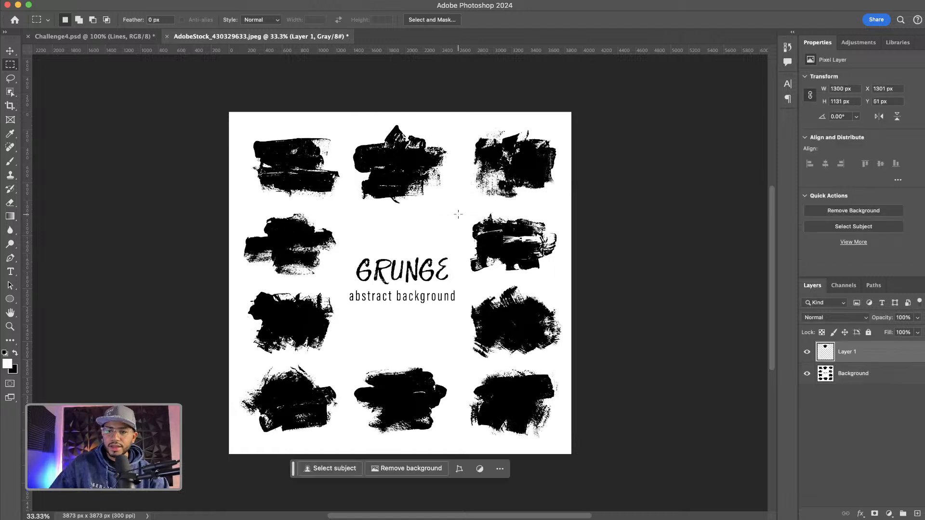
Bring the grunge layer into Challenge4.psd and place it below the Photo group, above AdobeStock_371303635
key(v)
mouse_move(395, 149)
mouse_down()
mouse_move(352, 144)
mouse_move(146, 36)
mouse_up()
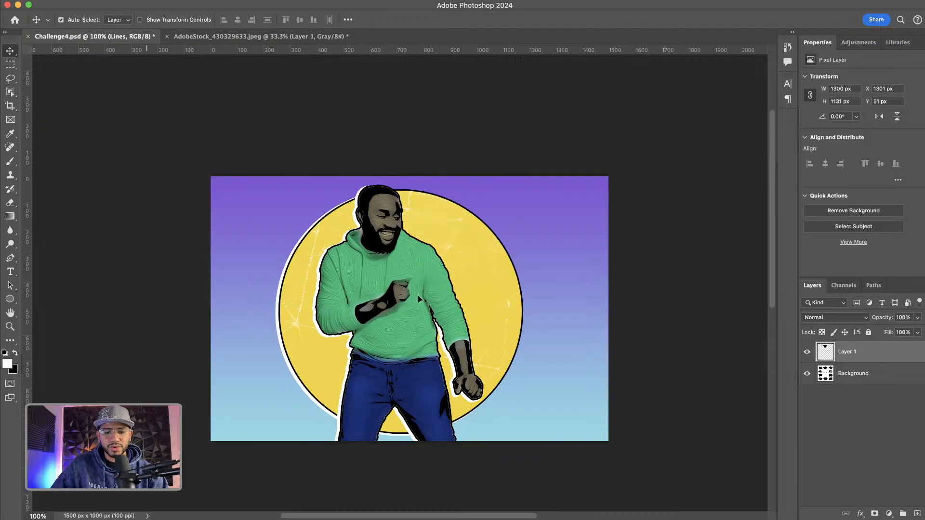
drag(418, 299, 419, 299)
scroll(898, 401, down, 2)
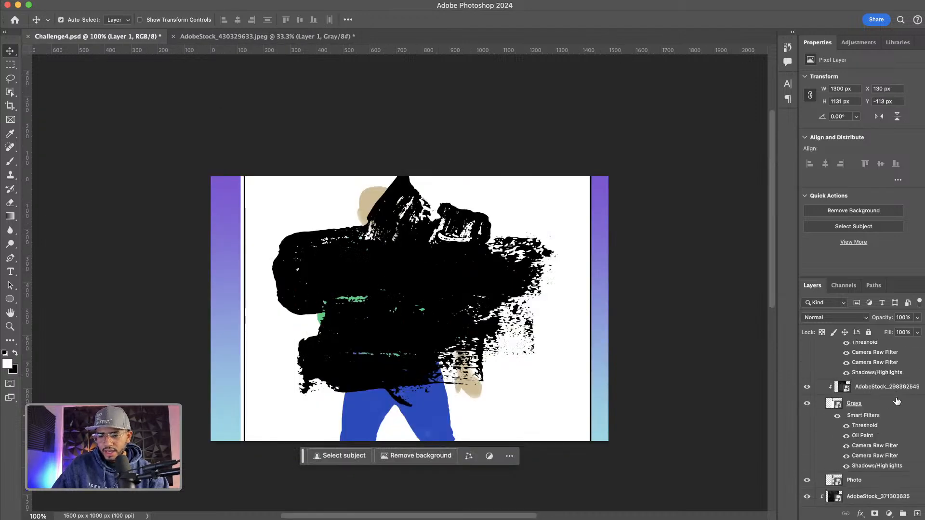
scroll(897, 401, up, 3)
drag(833, 366, 839, 348)
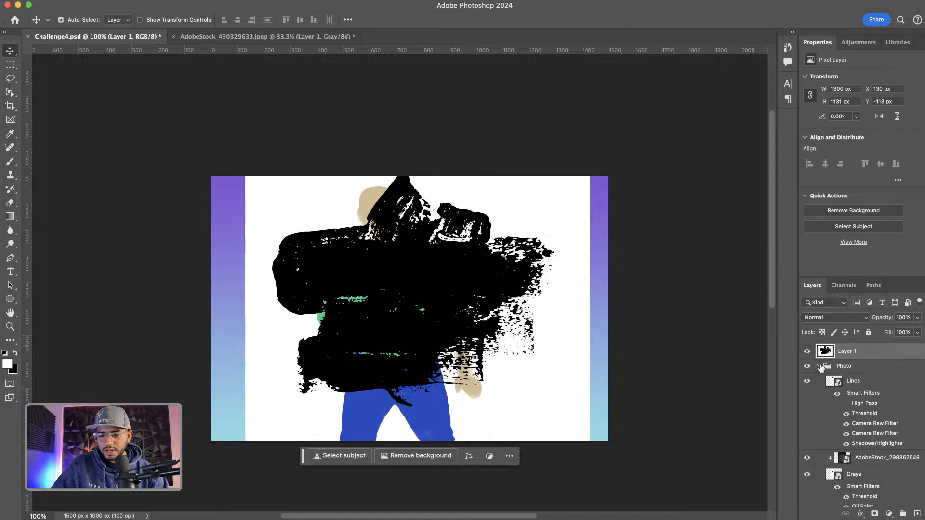
click(821, 368)
drag(830, 372, 842, 391)
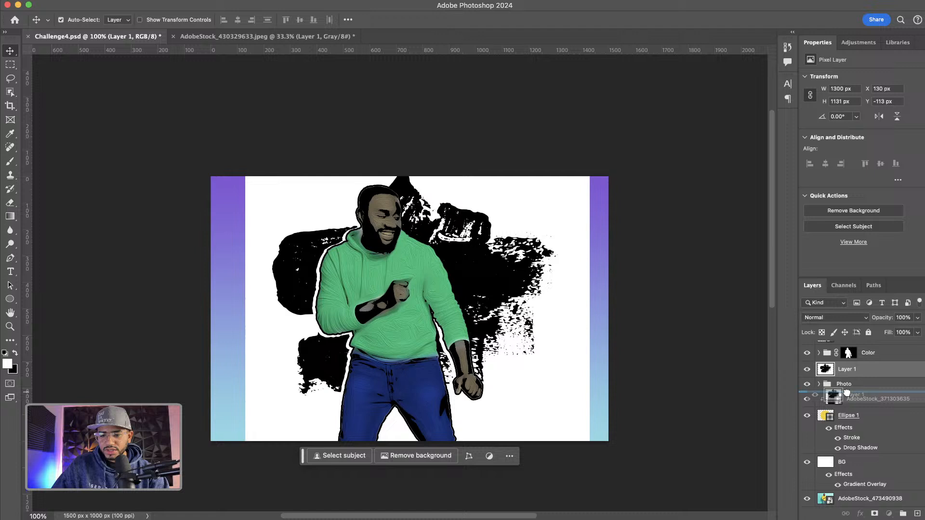
Set the grunge layer to Multiply, then scale it to about 75% and rotate it about -32° behind the man's shoulders
click(826, 318)
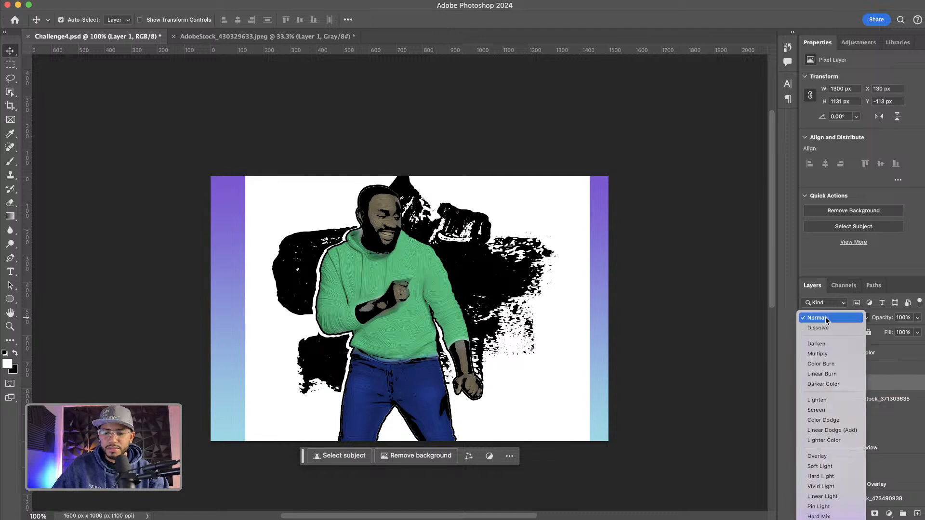
click(819, 355)
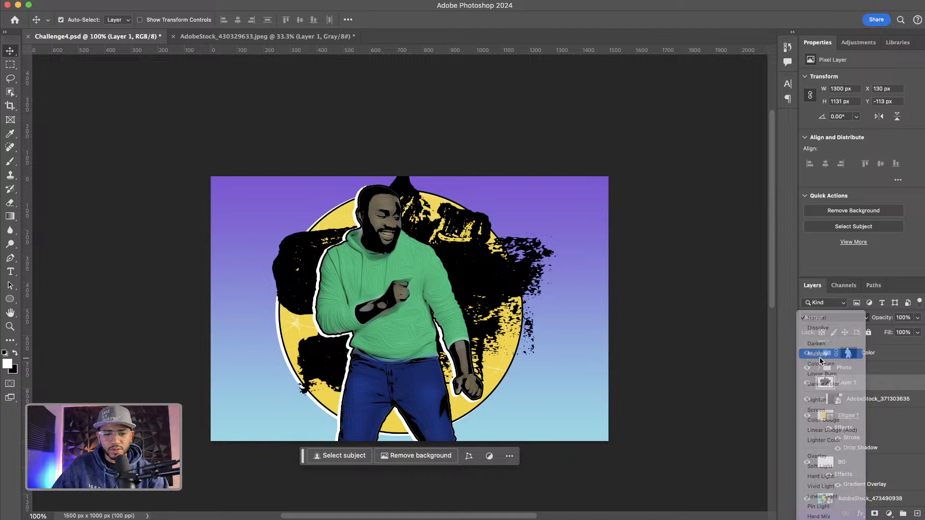
key(super+t)
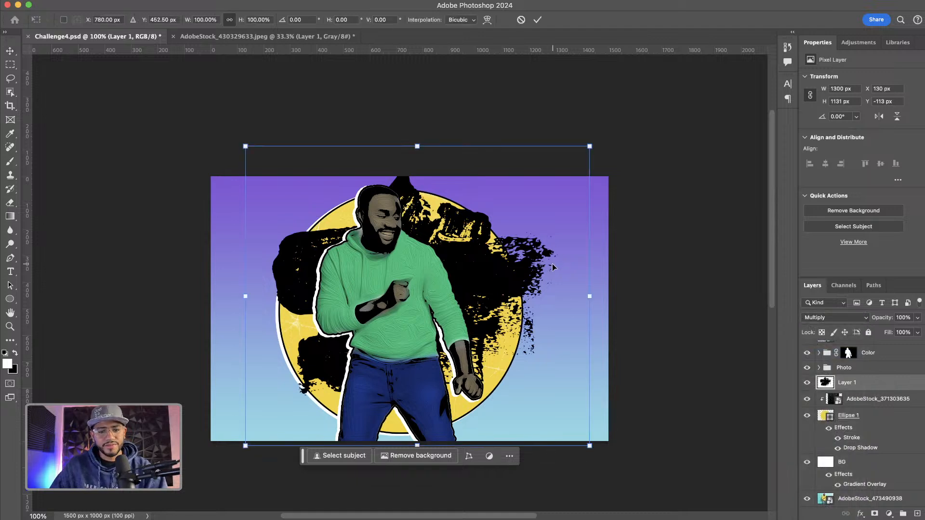
drag(619, 142, 470, 129)
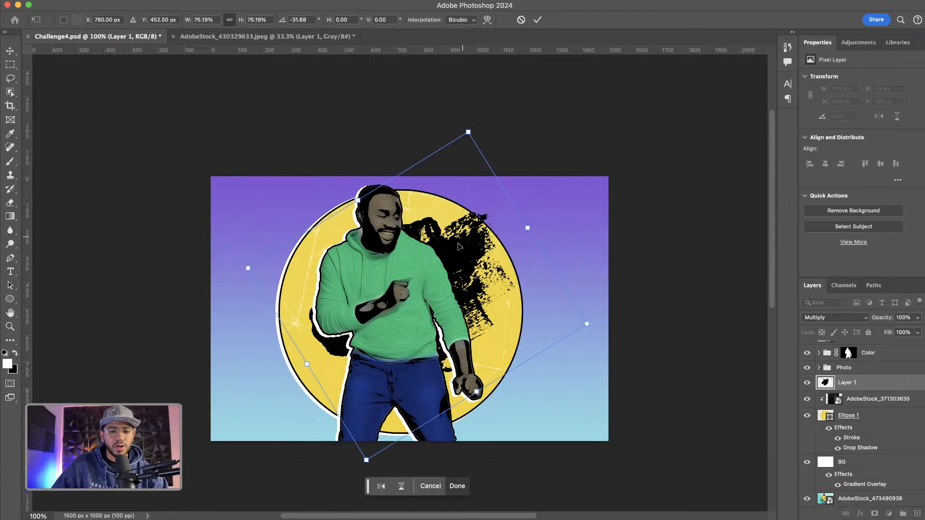
drag(458, 255, 444, 259)
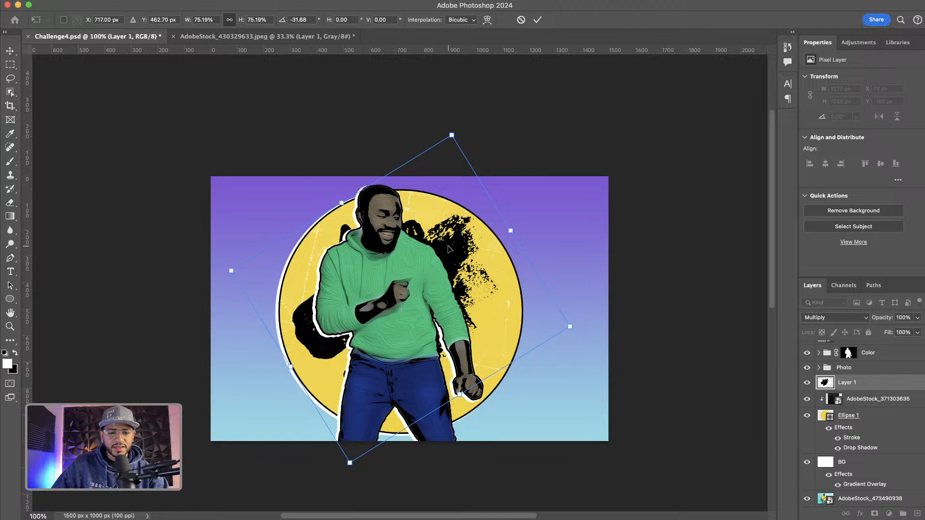
key(Return)
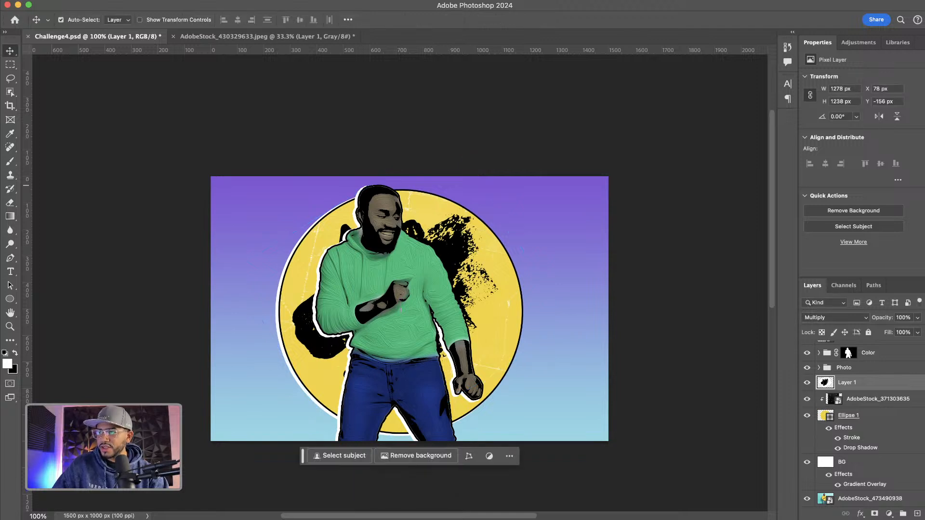
Open the comic speech-bubble stock file, rasterizing it at a resolution of 200 pixels/inch
key(super+Tab)
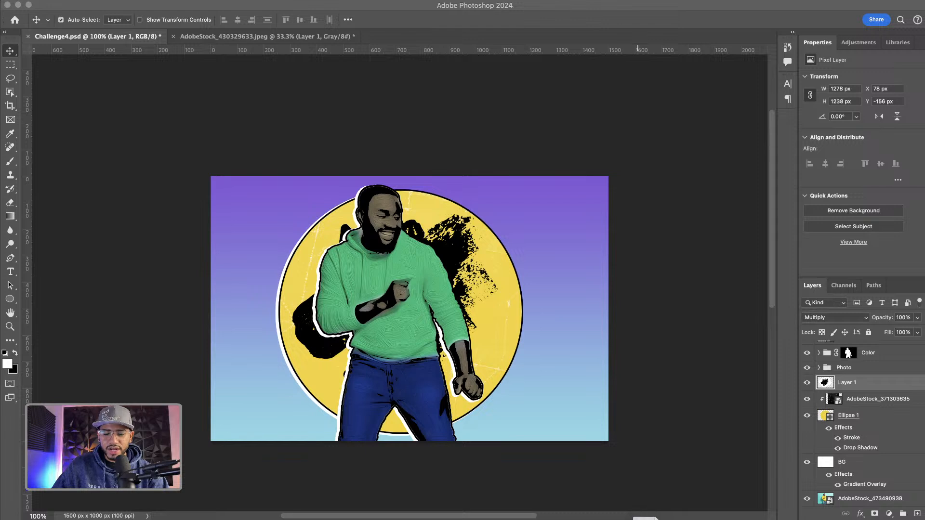
drag(645, 519, 643, 519)
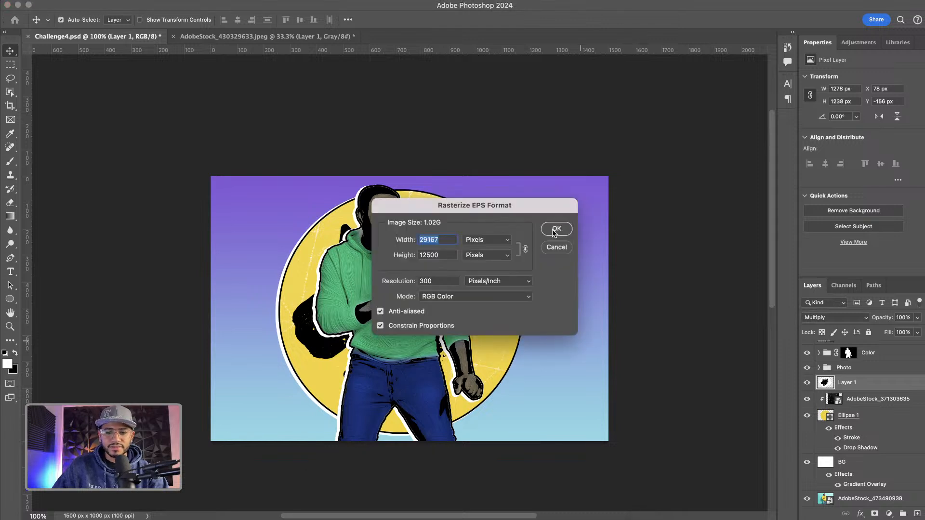
double_click(439, 282)
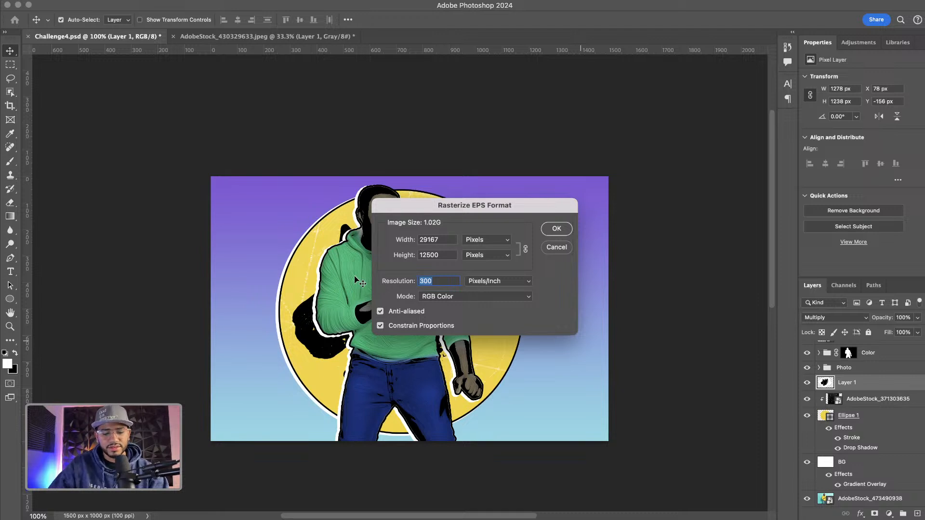
text(200)
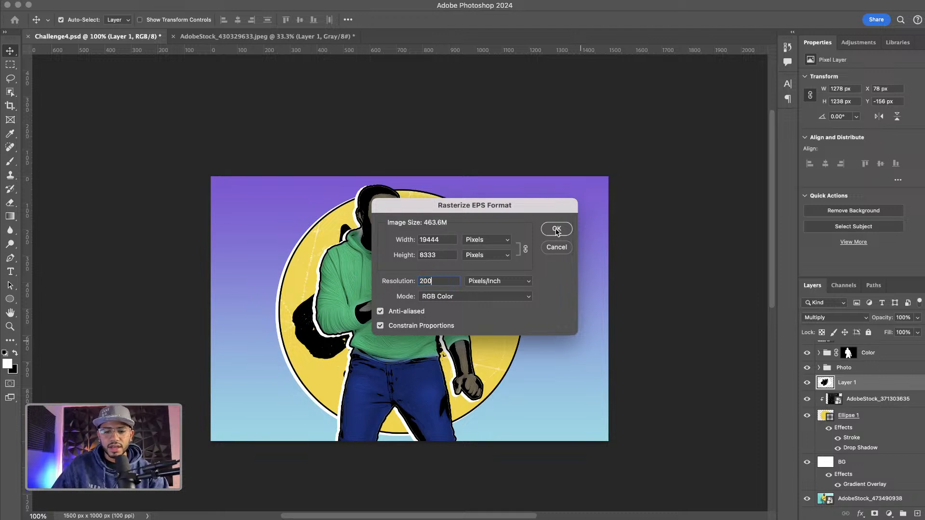
click(556, 230)
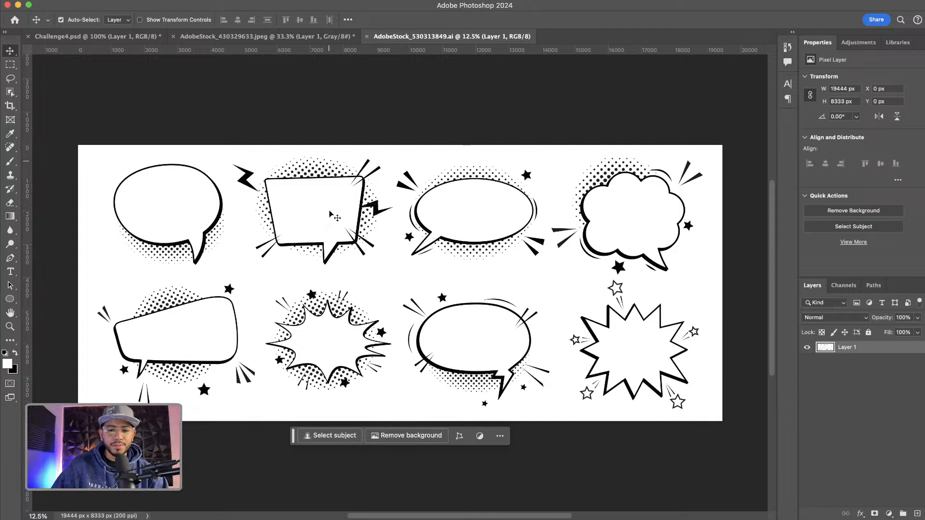
With the Polygonal Lasso, select the top-right cloud speech bubble and copy it onto its own layer
mouse_move(10, 78)
mouse_down()
mouse_move(38, 77)
mouse_move(51, 87)
mouse_up()
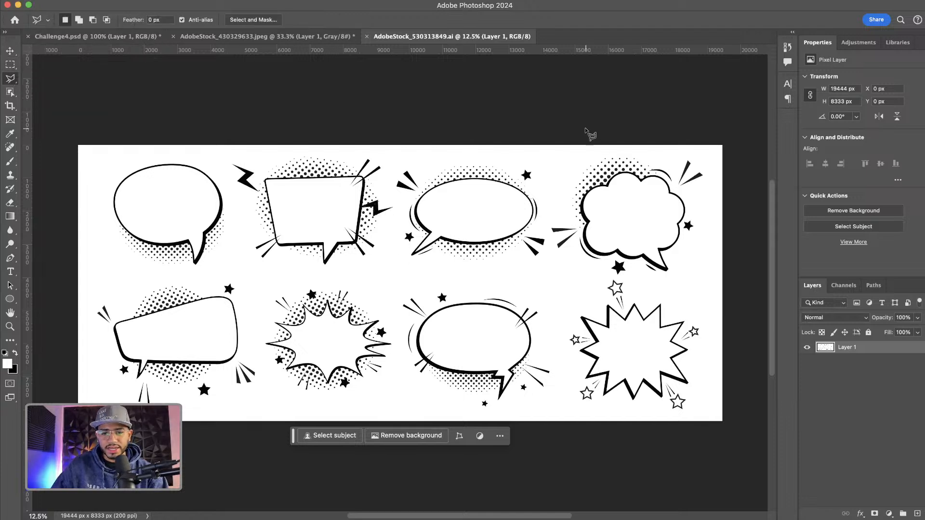
click(572, 141)
click(548, 224)
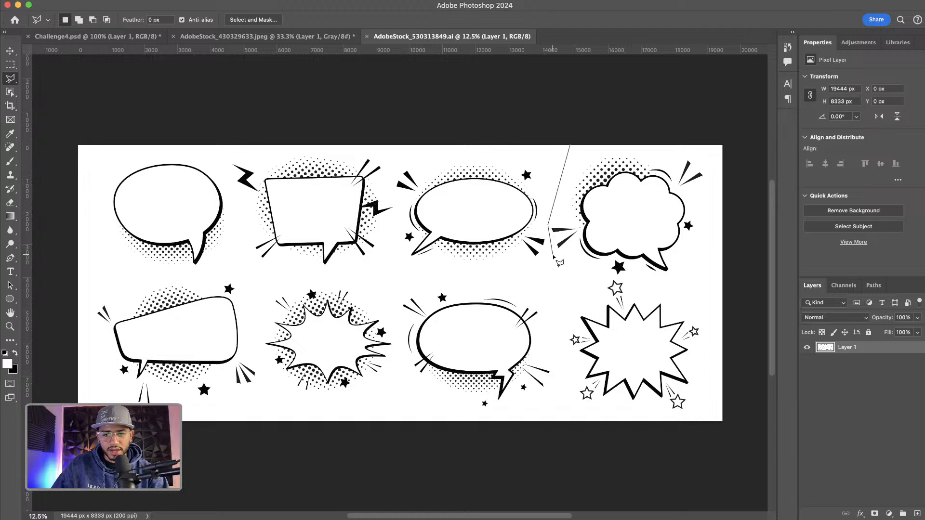
click(552, 255)
click(603, 277)
click(709, 283)
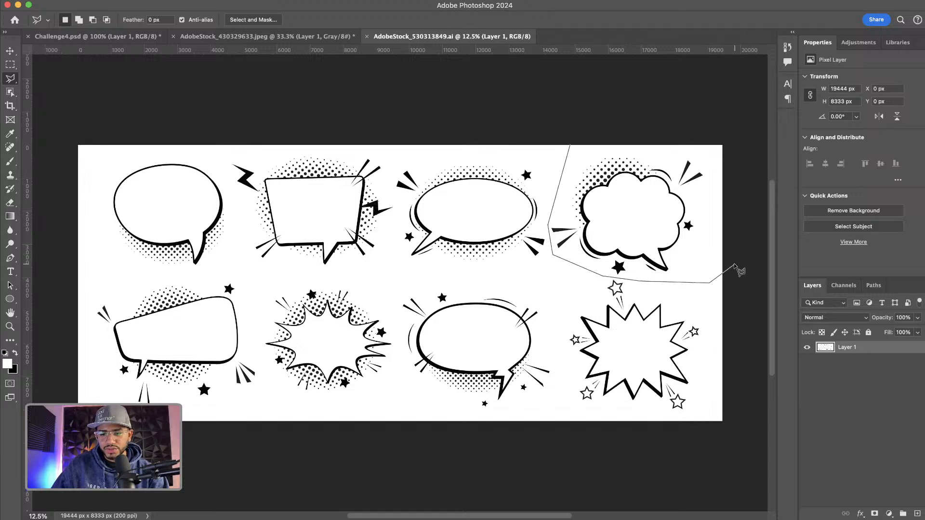
click(735, 264)
click(754, 150)
click(704, 120)
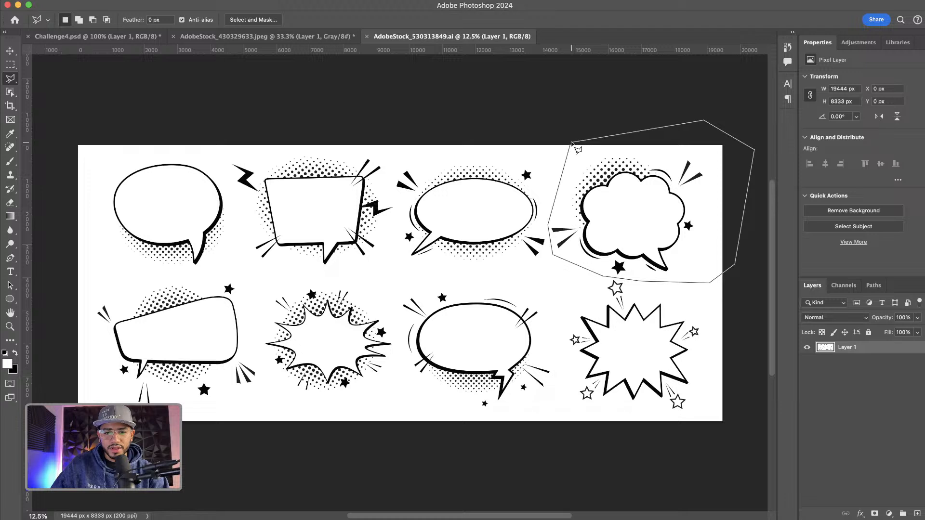
click(572, 143)
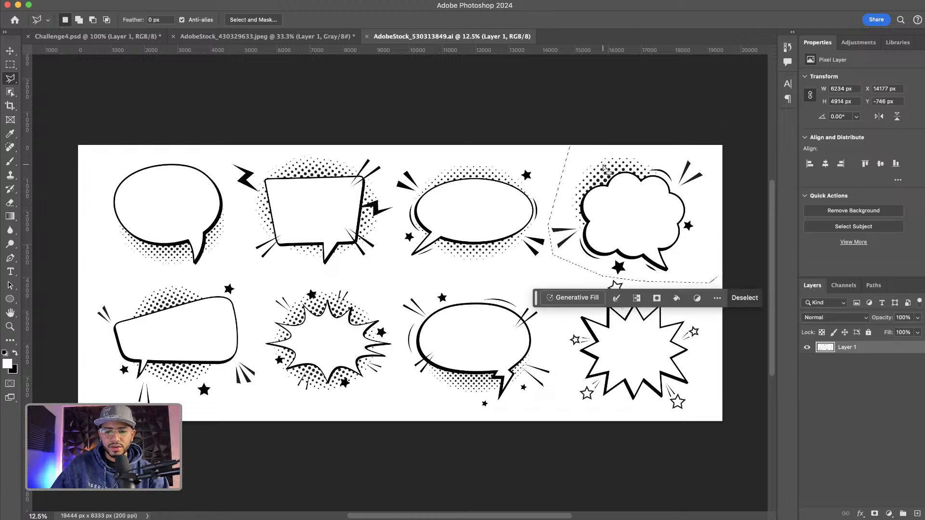
key(super+j)
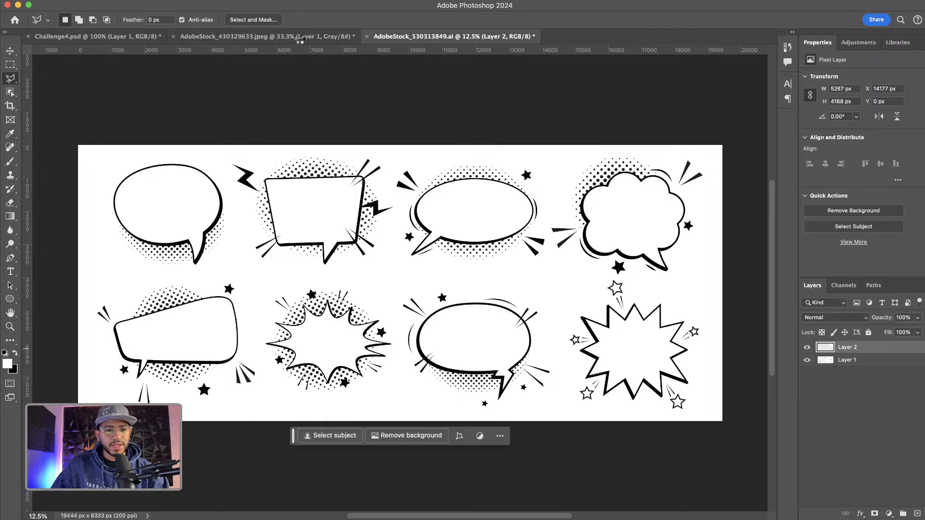
Paste the bubble into Challenge4.psd and scale it to about 783 × 620 px in the upper-right corner
click(145, 36)
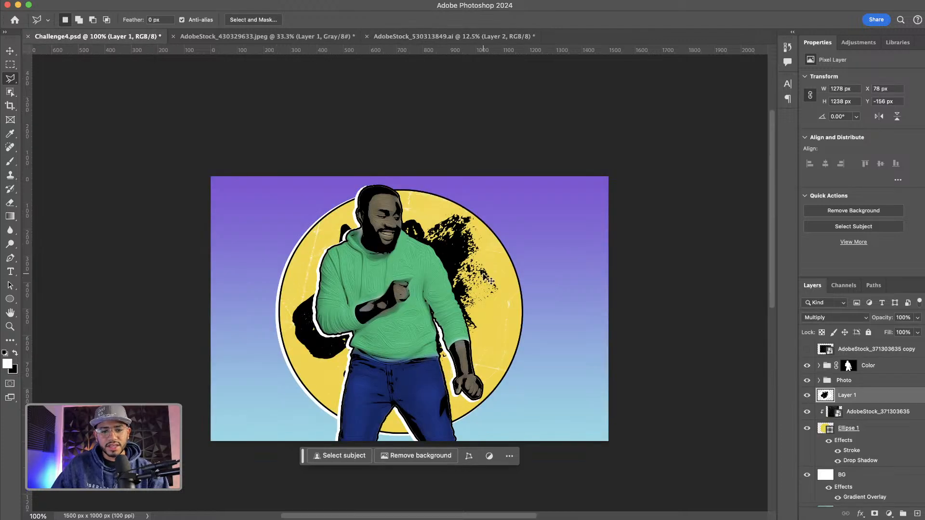
key(super+v)
key(super+t)
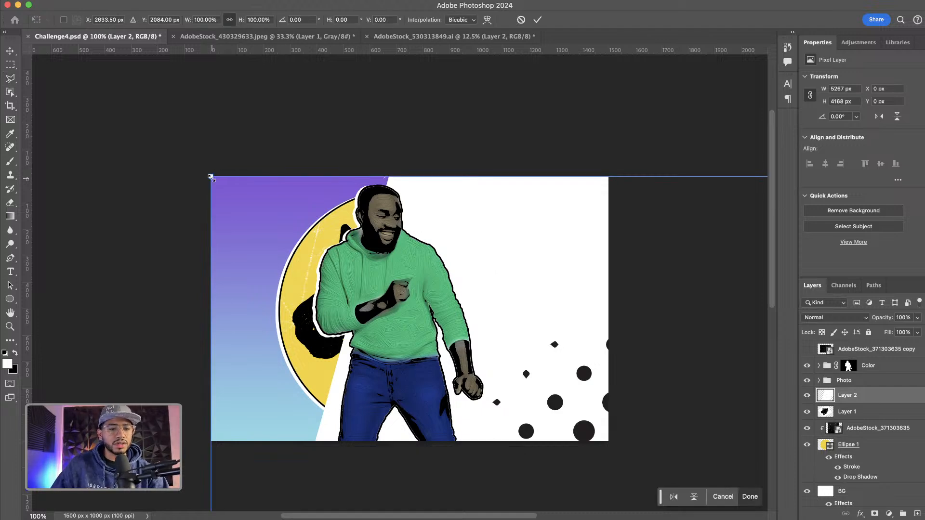
drag(211, 177, 449, 317)
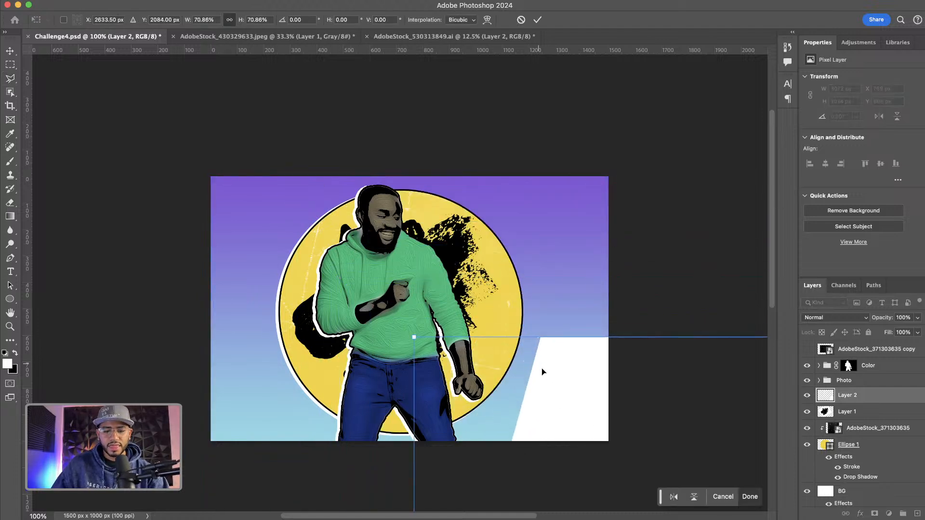
drag(542, 372, 216, 116)
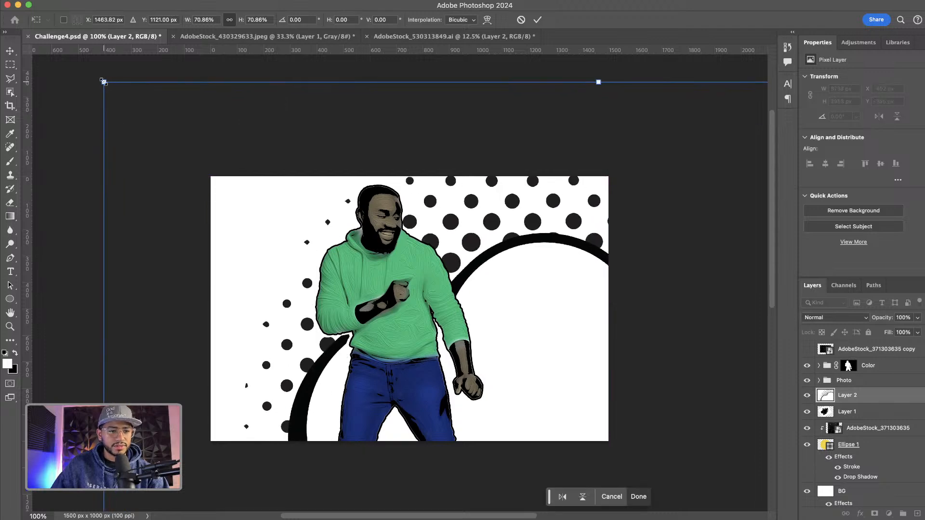
drag(103, 82, 409, 320)
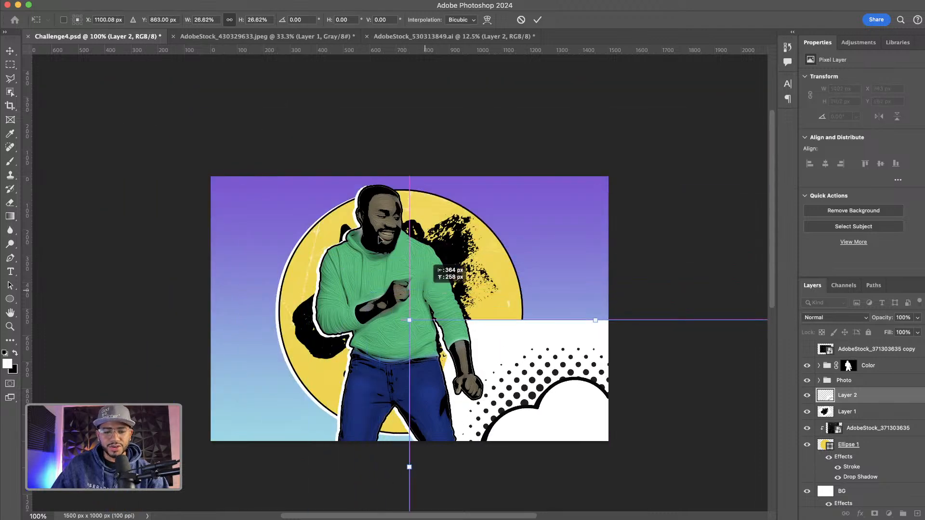
drag(425, 289, 303, 138)
drag(197, 101, 286, 159)
mouse_move(437, 226)
mouse_down()
mouse_move(603, 227)
mouse_move(576, 226)
mouse_up()
key(l)
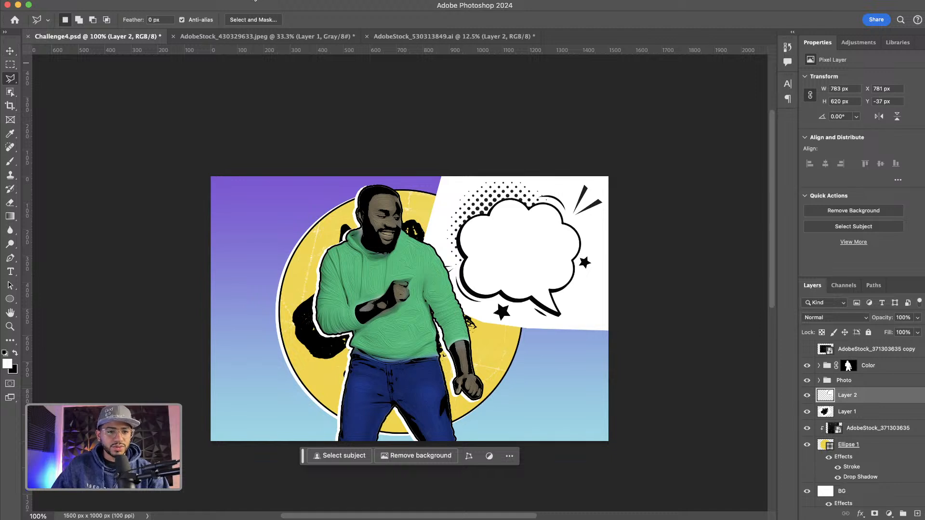
Select the white background surrounding the bubble with the Magic Wand, delete it, and deselect
drag(10, 90, 58, 114)
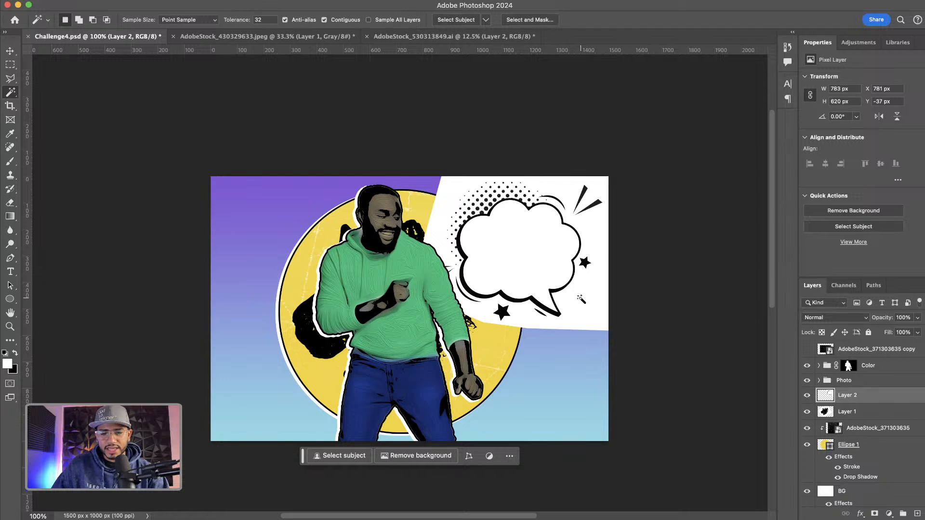
click(582, 303)
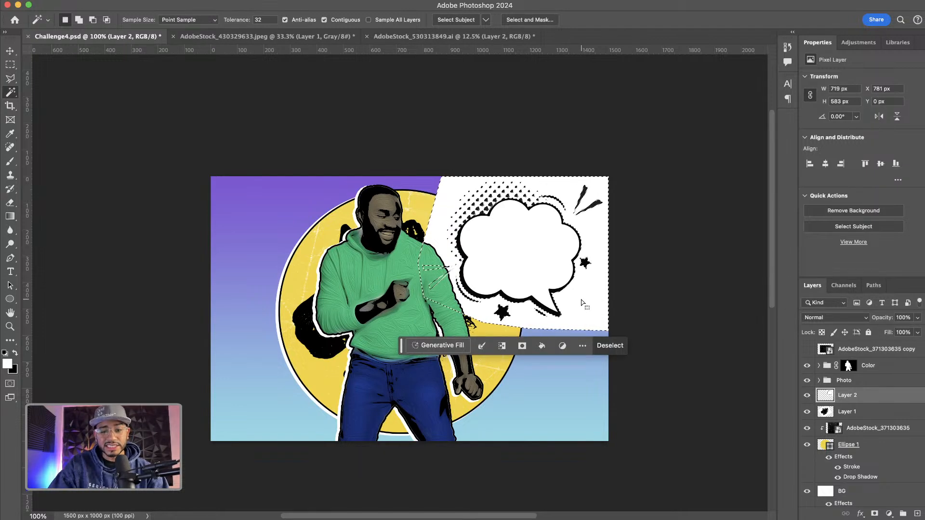
key(Delete)
key(v)
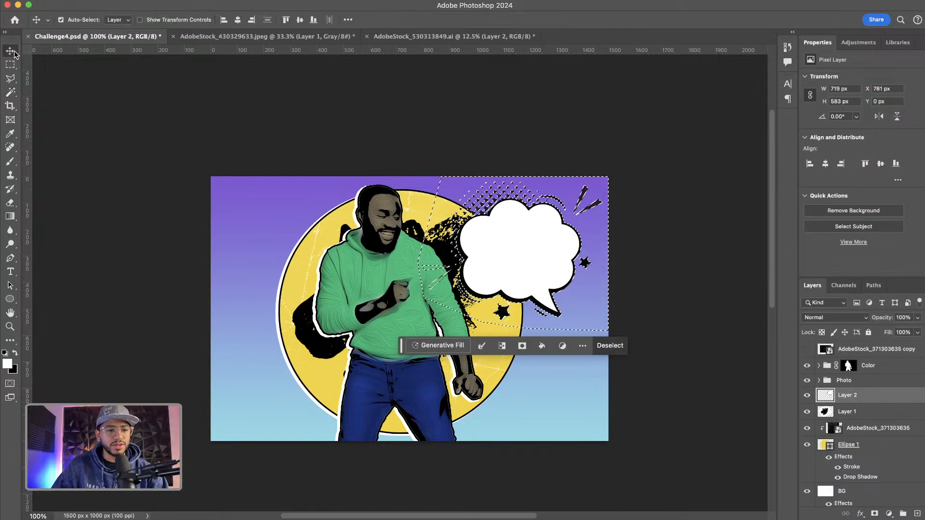
key(super+d)
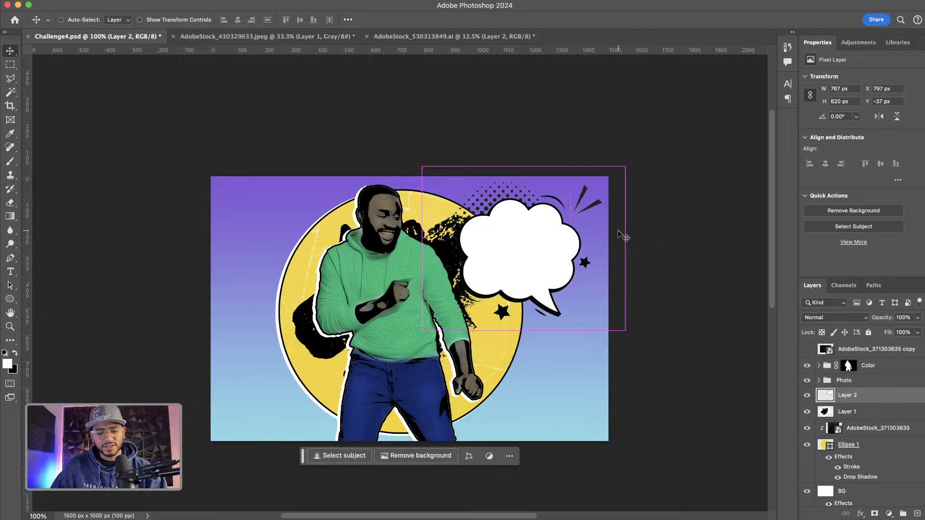
Flip the speech bubble horizontally and shift it slightly left toward the man's head
key(super+t)
right_click(507, 223)
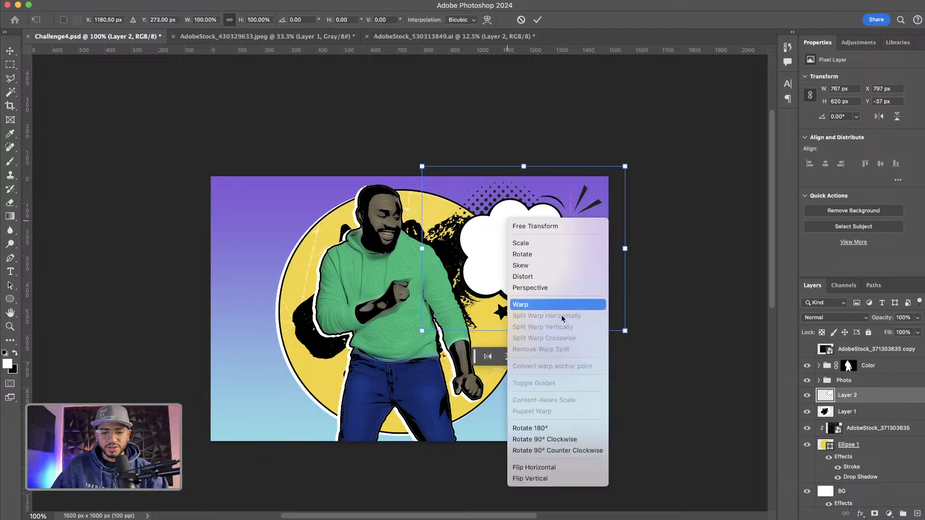
click(558, 467)
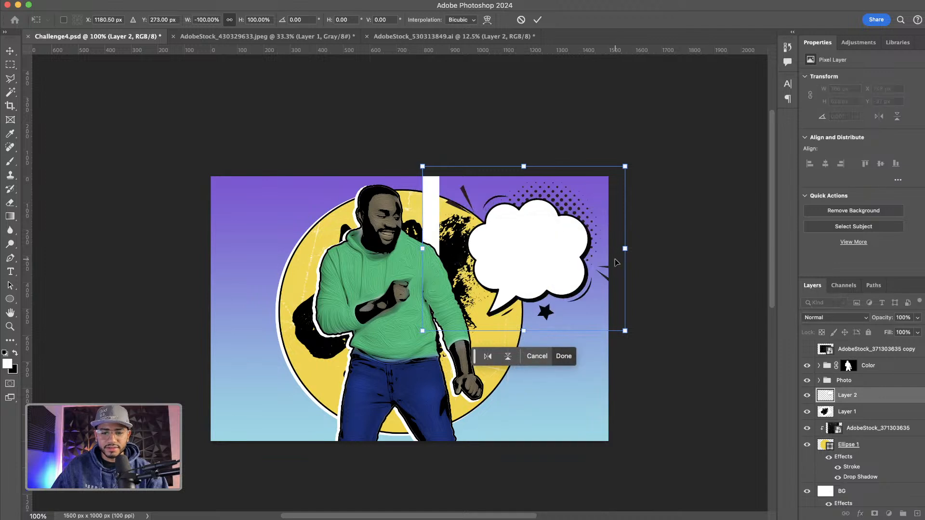
drag(568, 214, 535, 221)
key(Return)
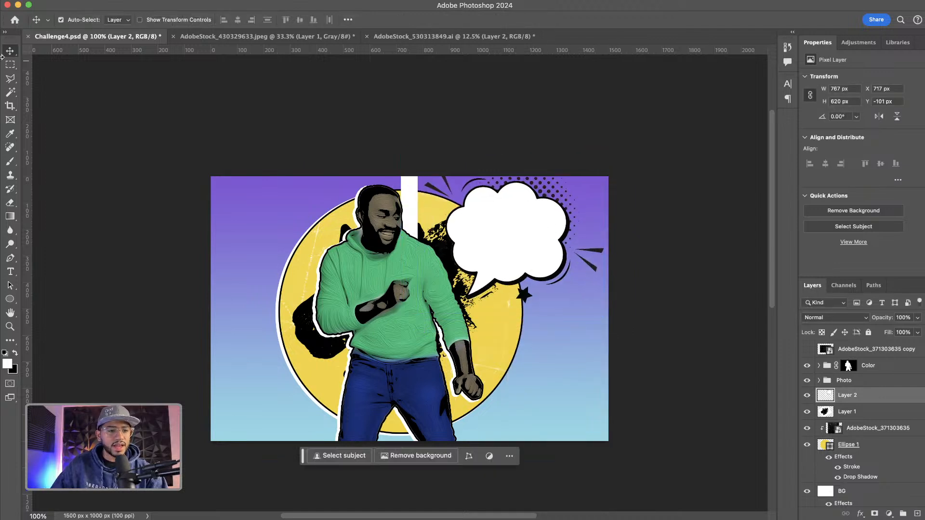
Draw a rectangular marquee over the leftover white strip above the man's head
key(m)
drag(377, 148, 430, 357)
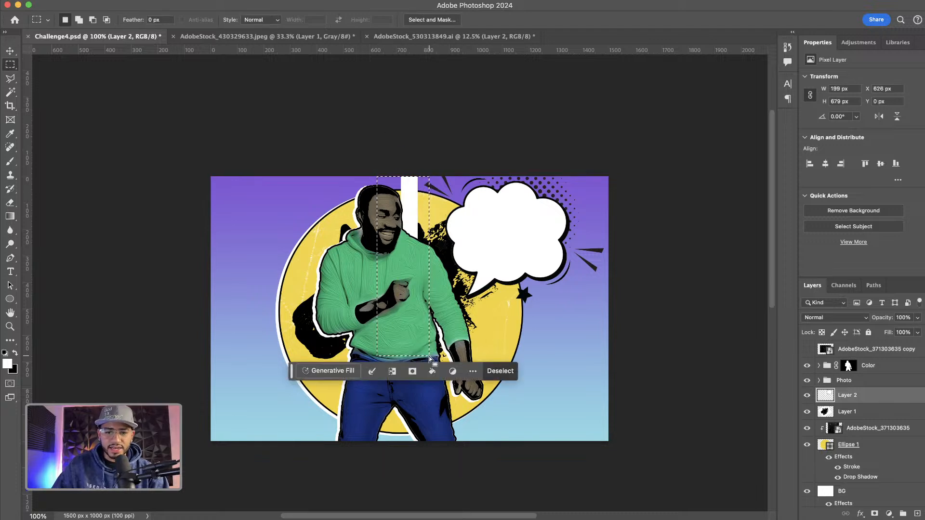
click(373, 159)
drag(389, 187, 420, 341)
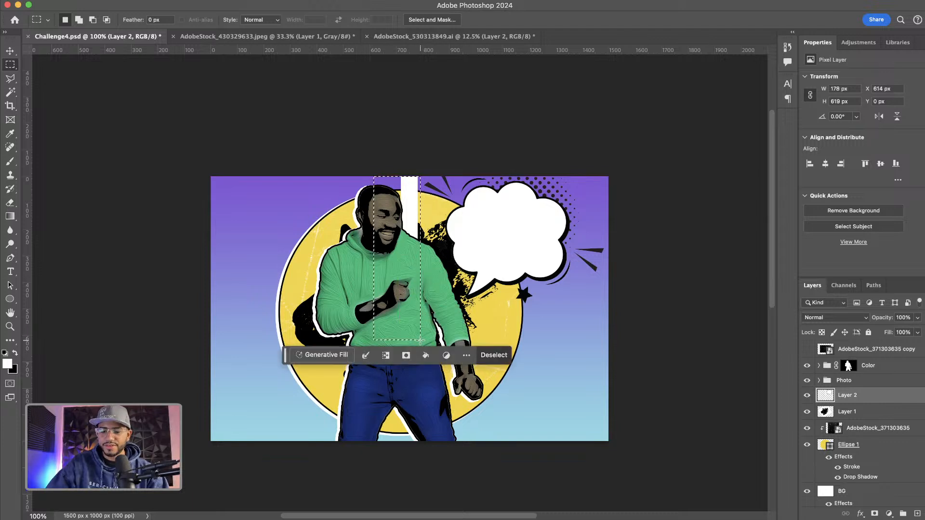